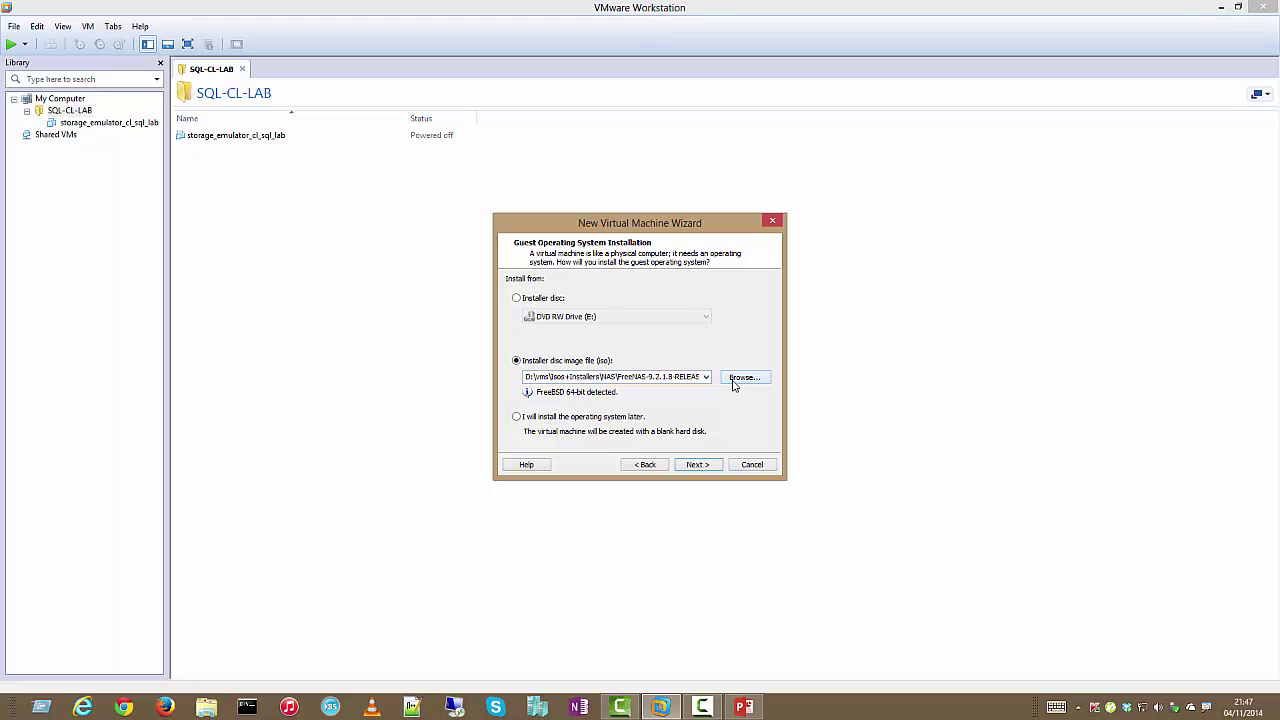
Select the Windows Server 2008 R2 ISO from Isos+Installers > Windows as the installer image
click(736, 380)
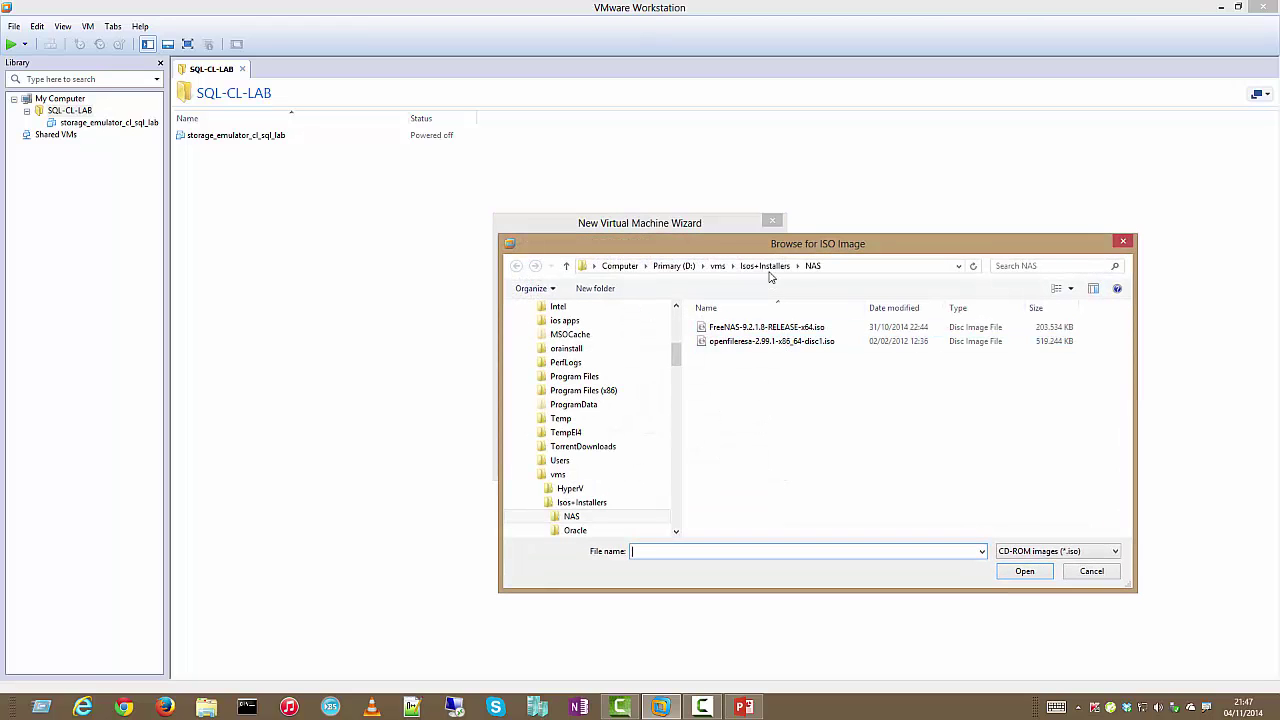
click(765, 266)
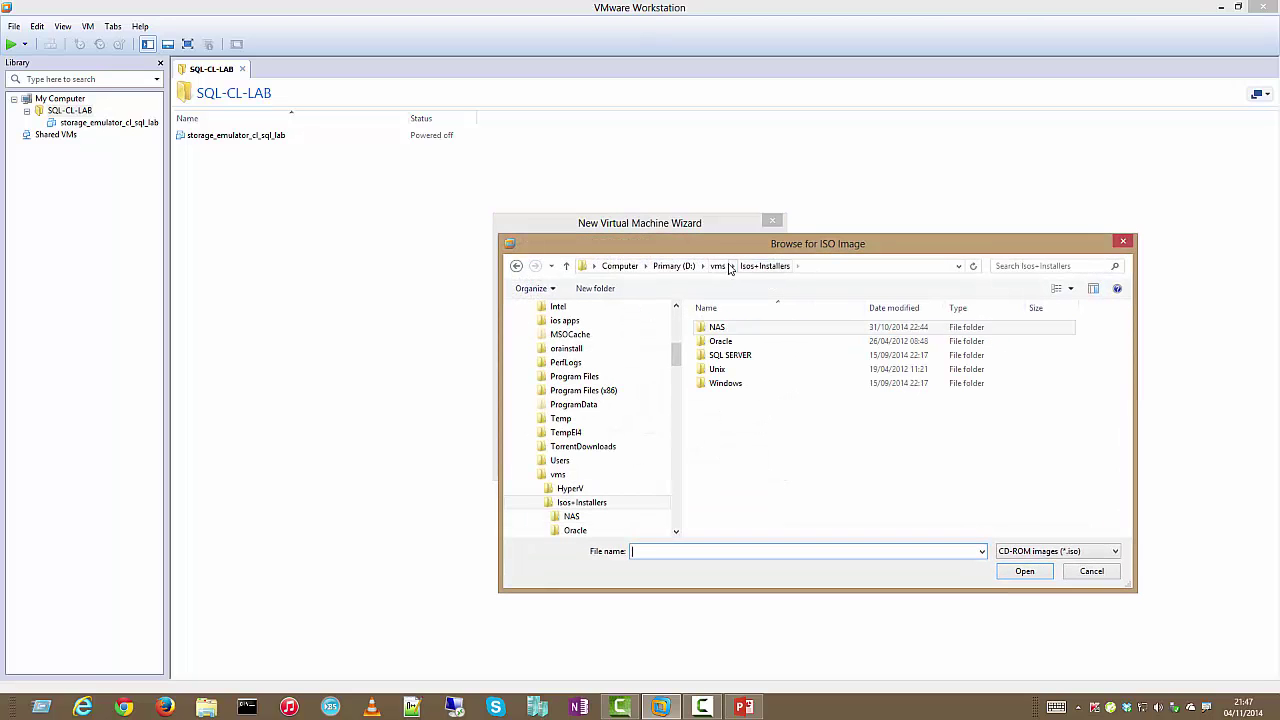
double_click(725, 384)
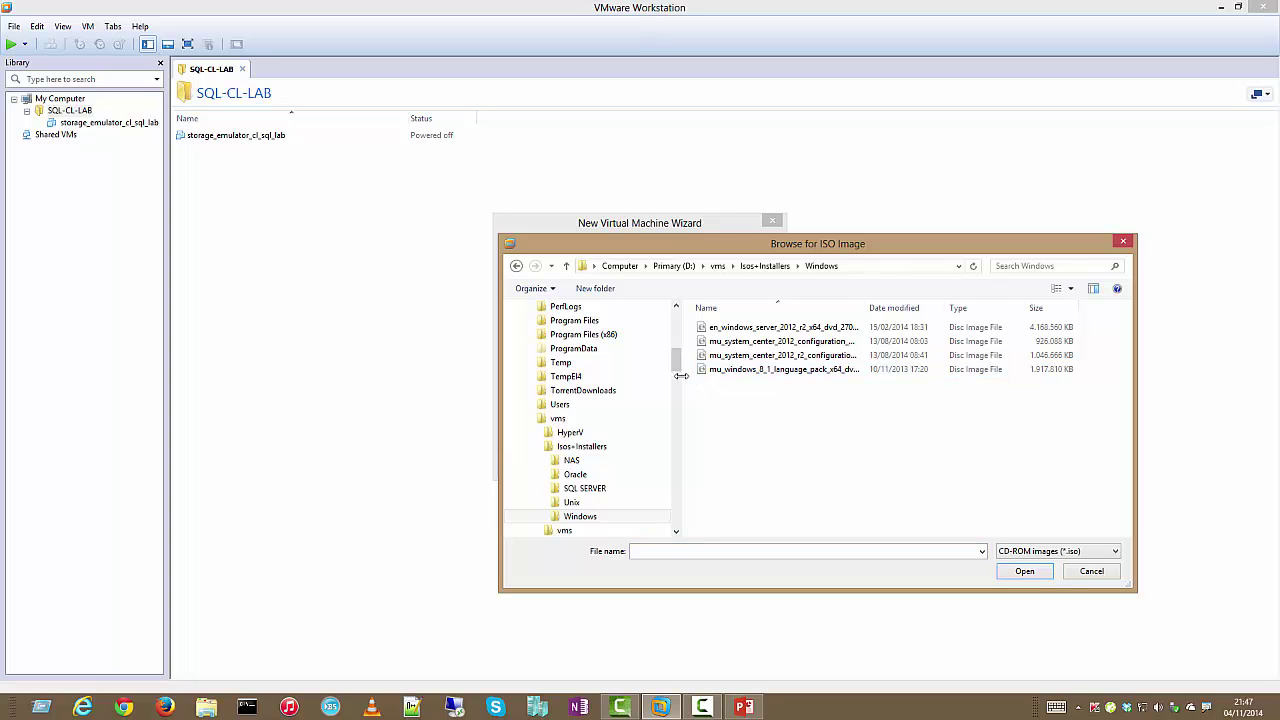
scroll(673, 372, down, 2)
drag(673, 372, 673, 390)
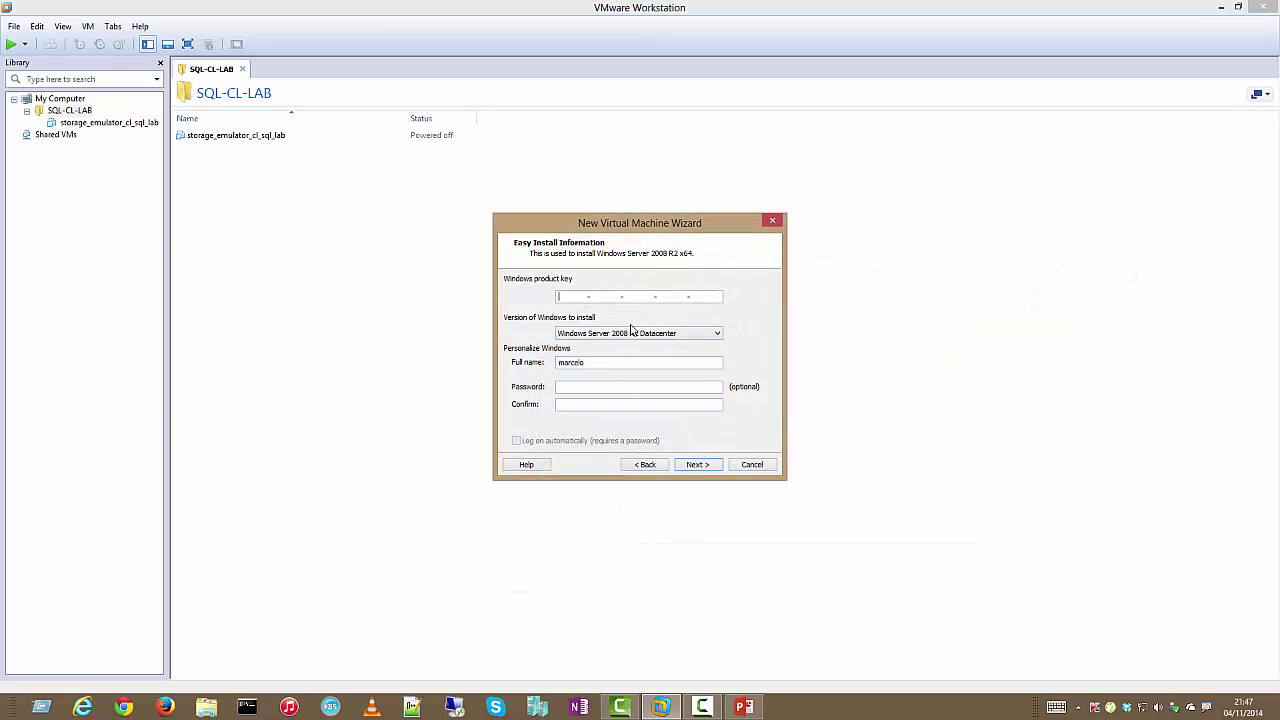
Choose Enterprise edition, enter Administrator's full name and password, and continue without a product key
click(645, 336)
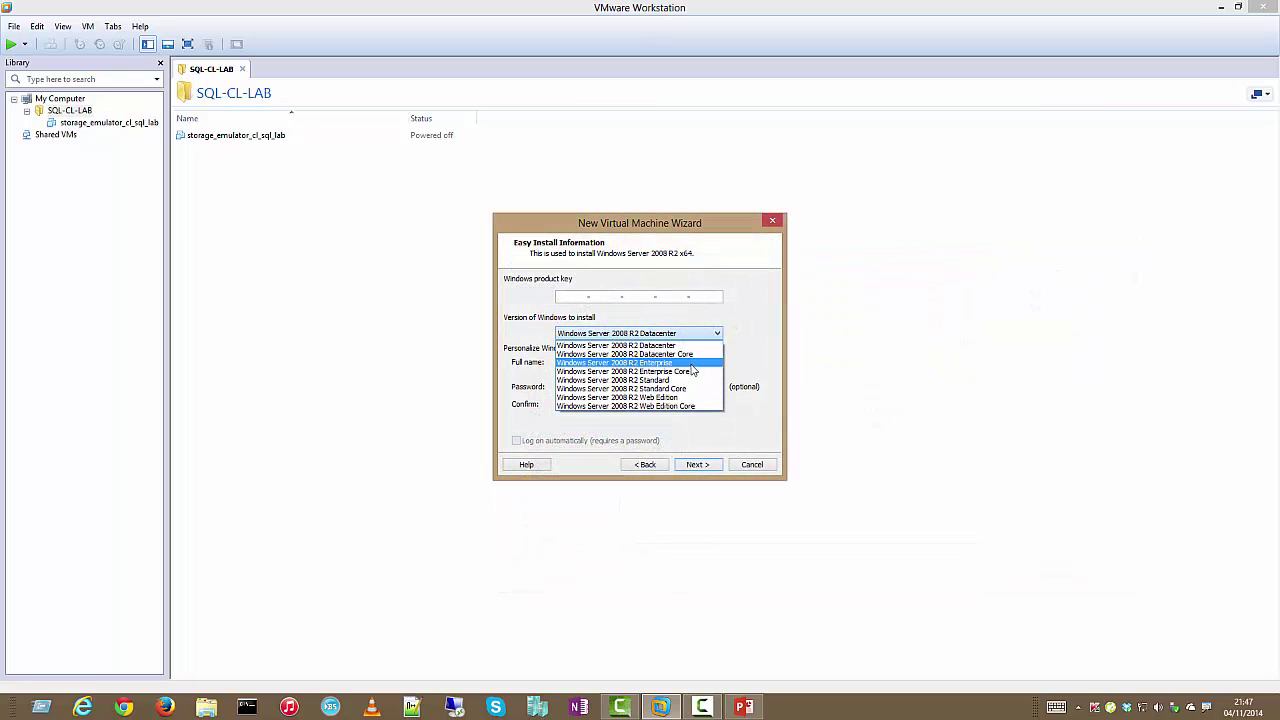
click(693, 363)
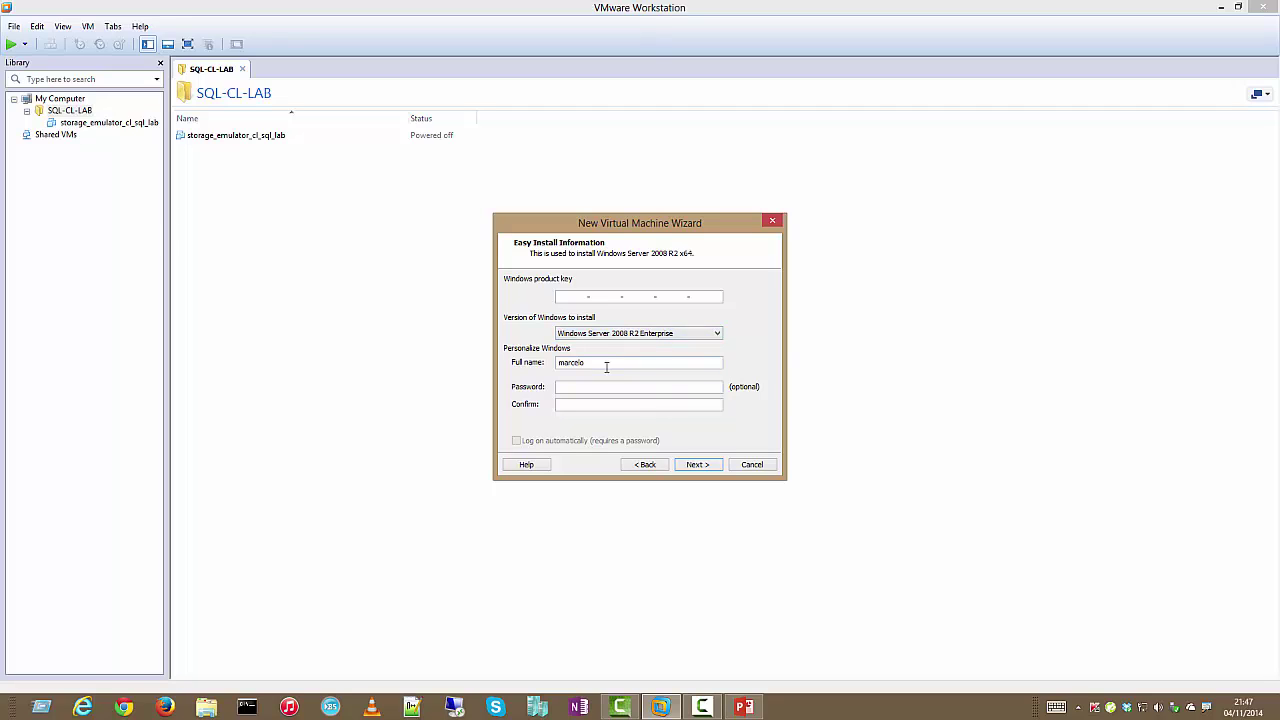
drag(606, 367, 522, 357)
text(AdmP)
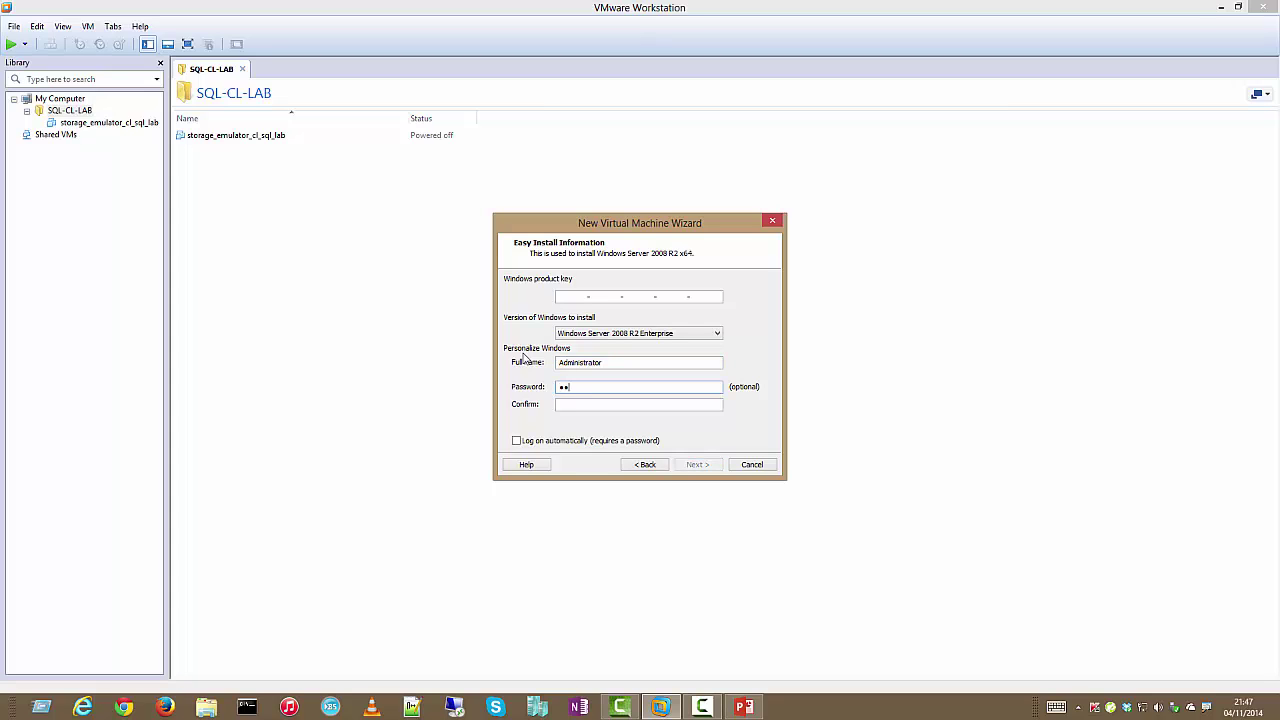
text(d)
key(Tab)
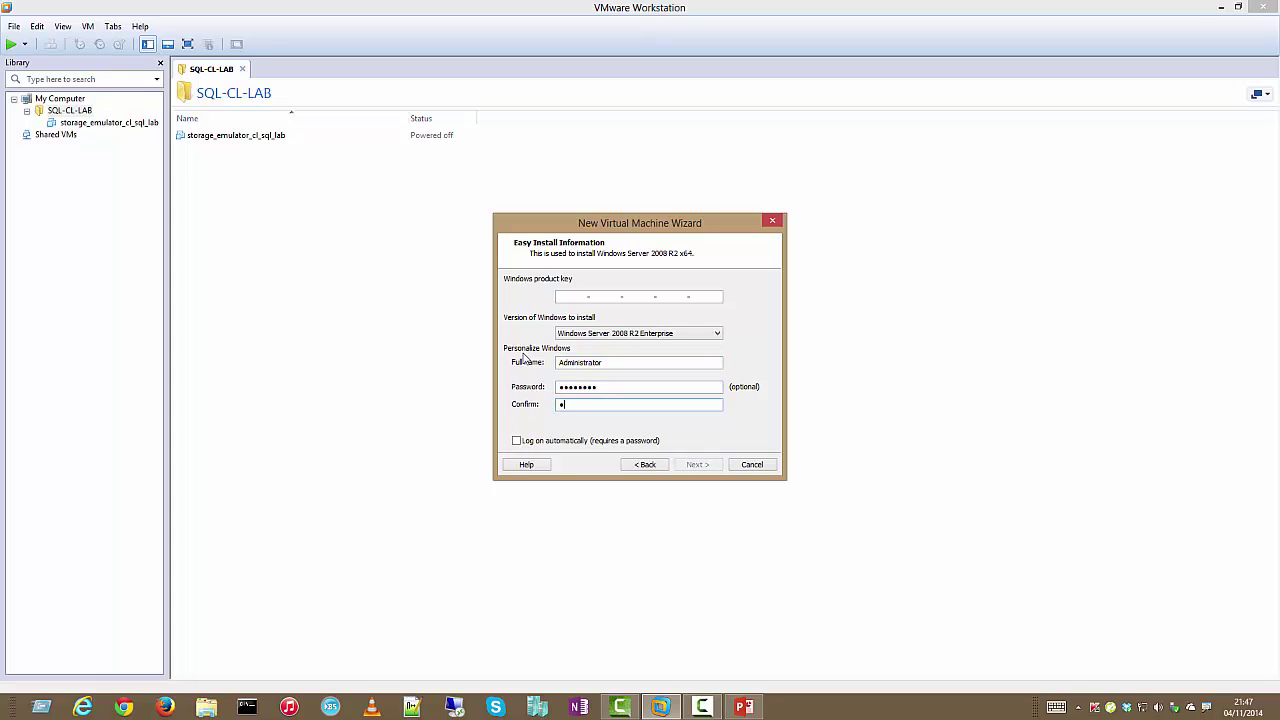
text(Passw0rd)
click(698, 466)
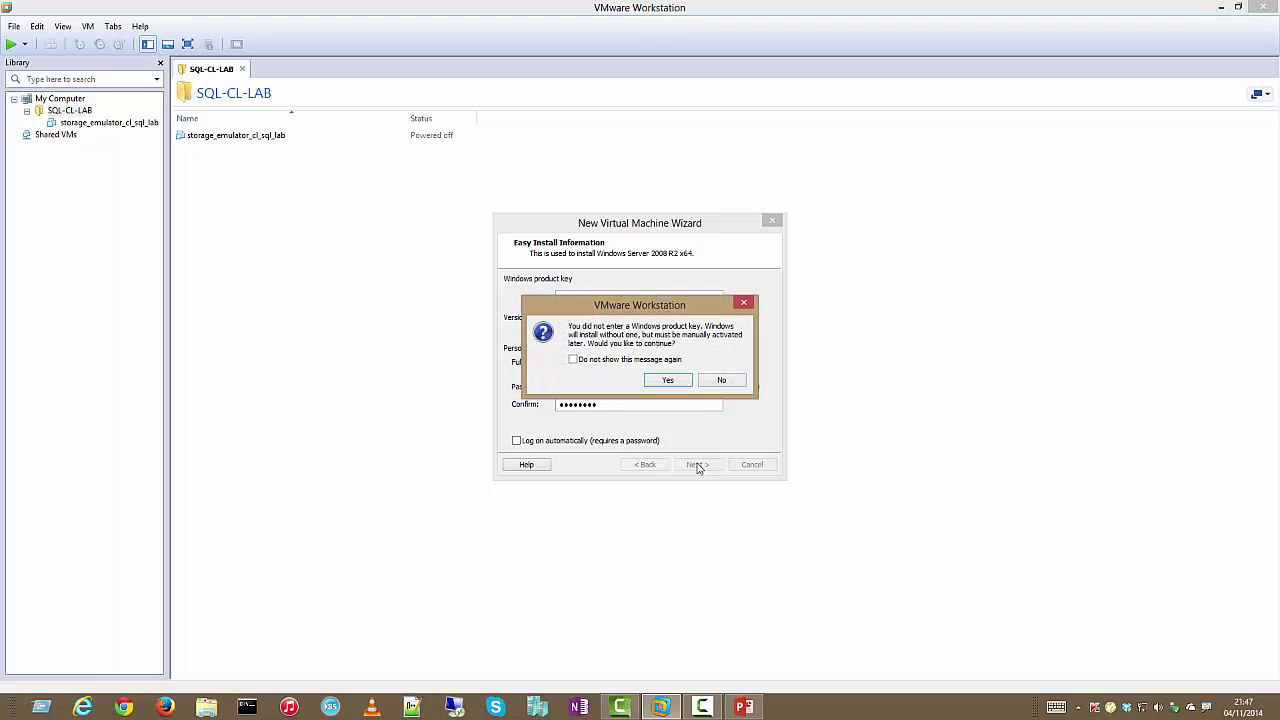
click(667, 380)
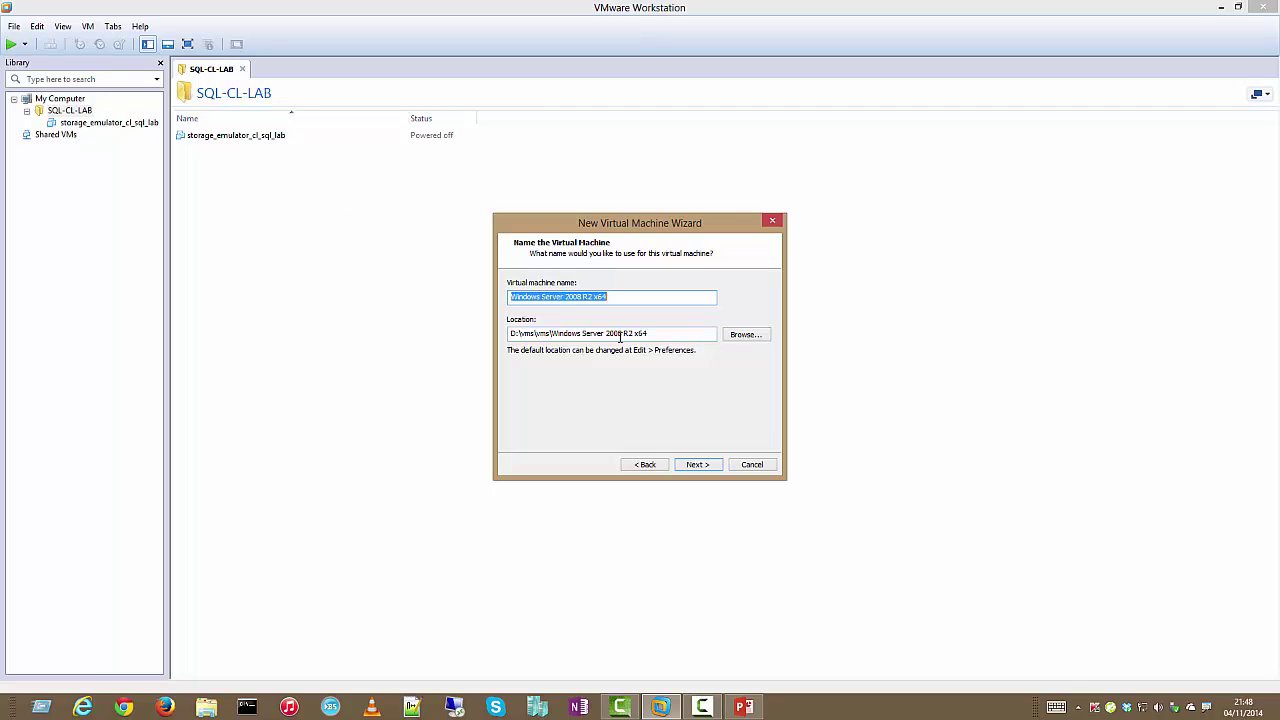
Name the VM SQL-CL-LAB-AD, located at D:\vms\vms\SQL-CL-LAB\SQL-CL-LAB-AD
text(SQL-C)
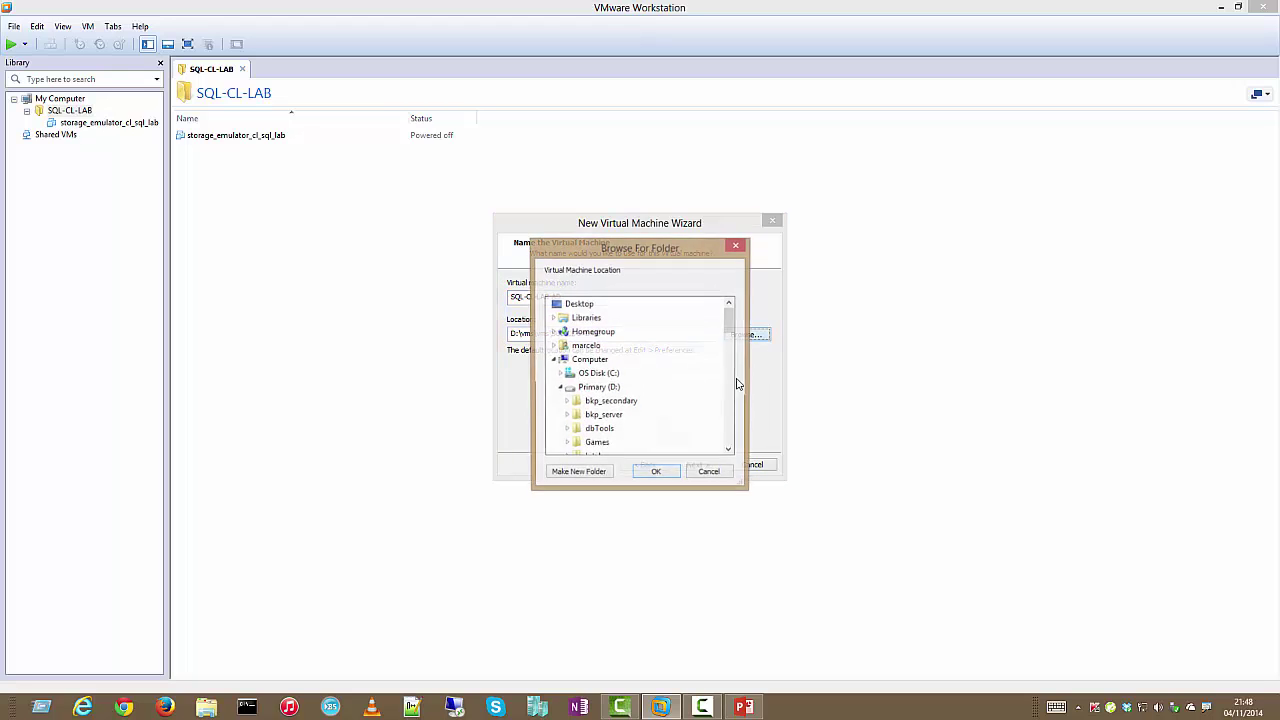
click(765, 336)
drag(734, 323, 734, 362)
click(598, 387)
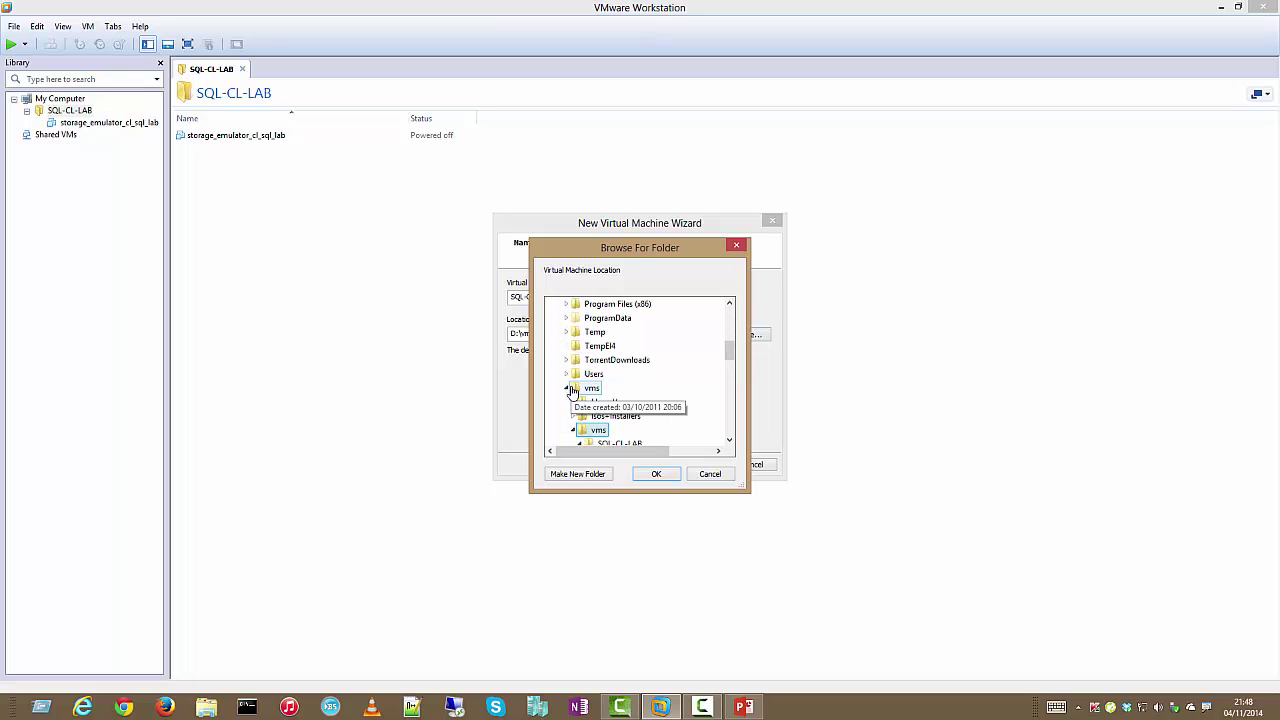
drag(729, 345, 729, 363)
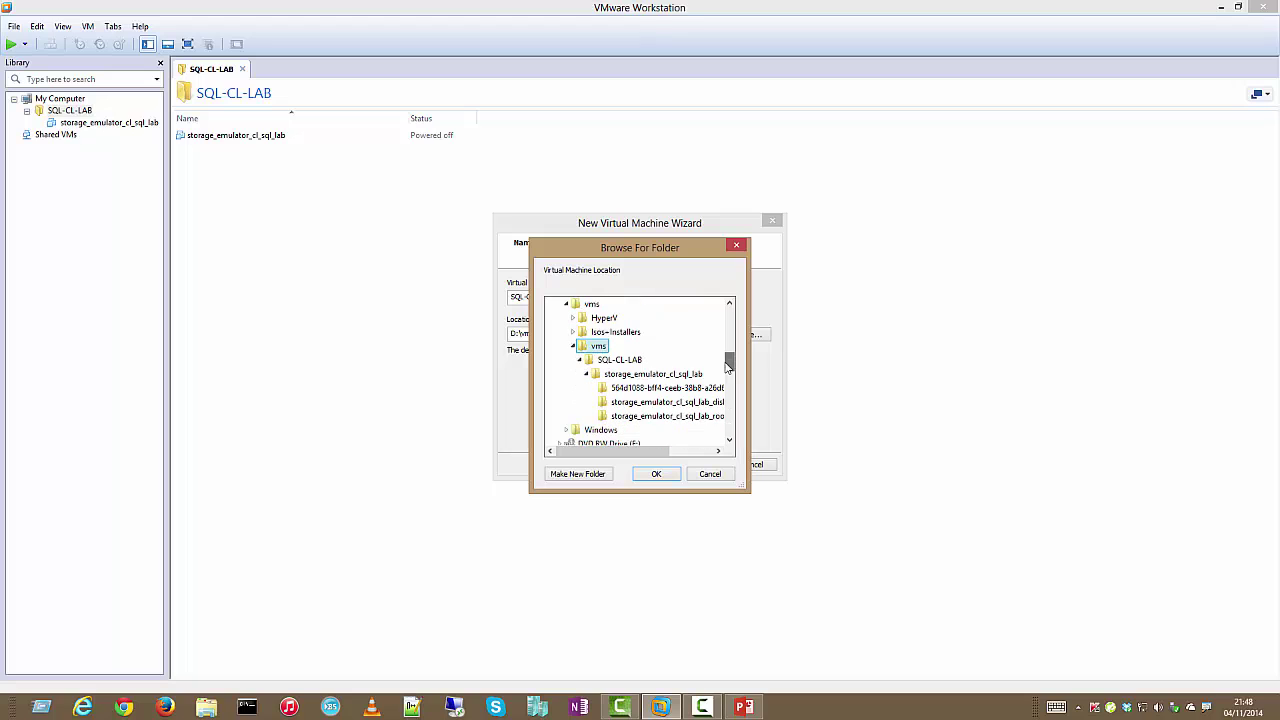
click(632, 360)
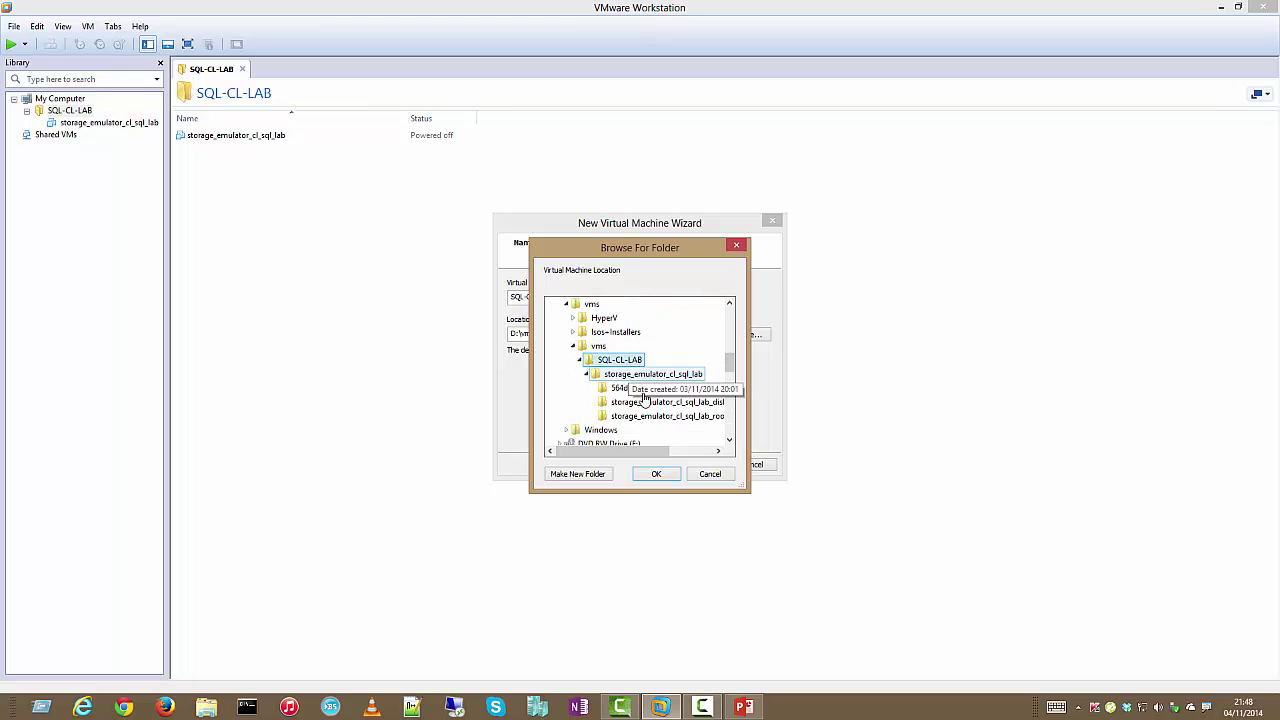
click(658, 480)
text(\vms\SQL-CL-LAB\)
text(SQL-CL-LAB-AD)
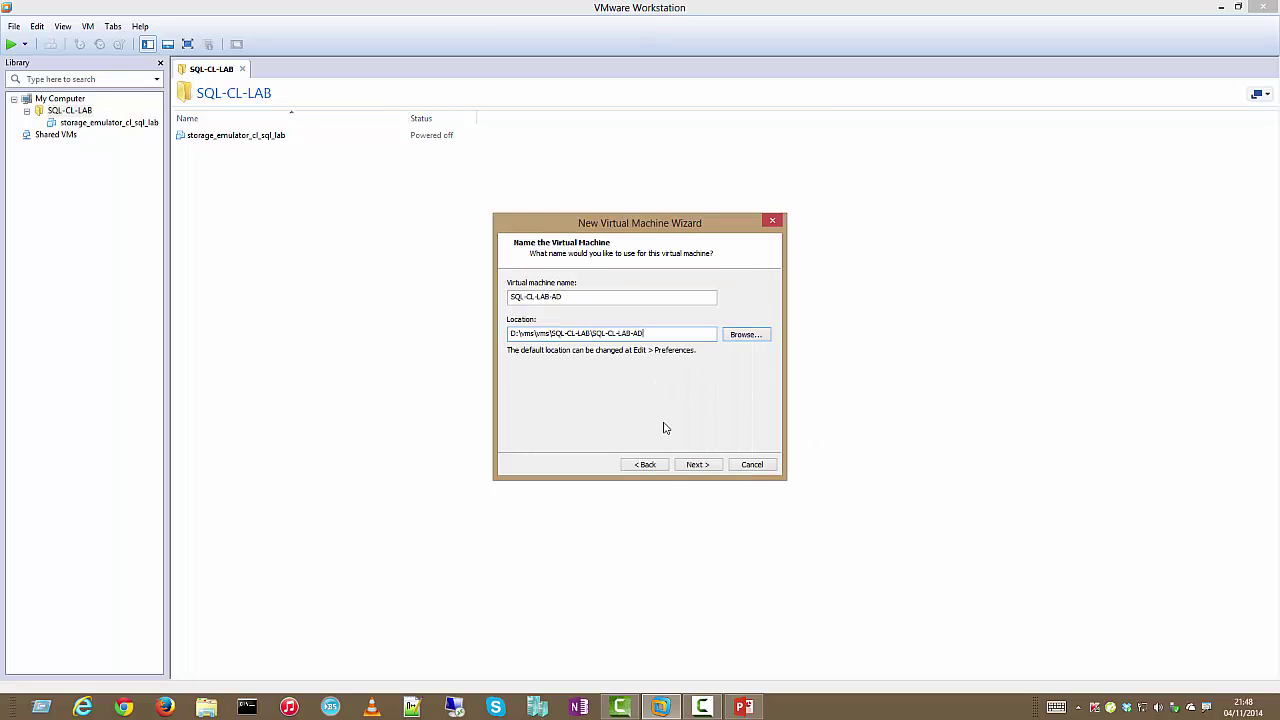
click(700, 465)
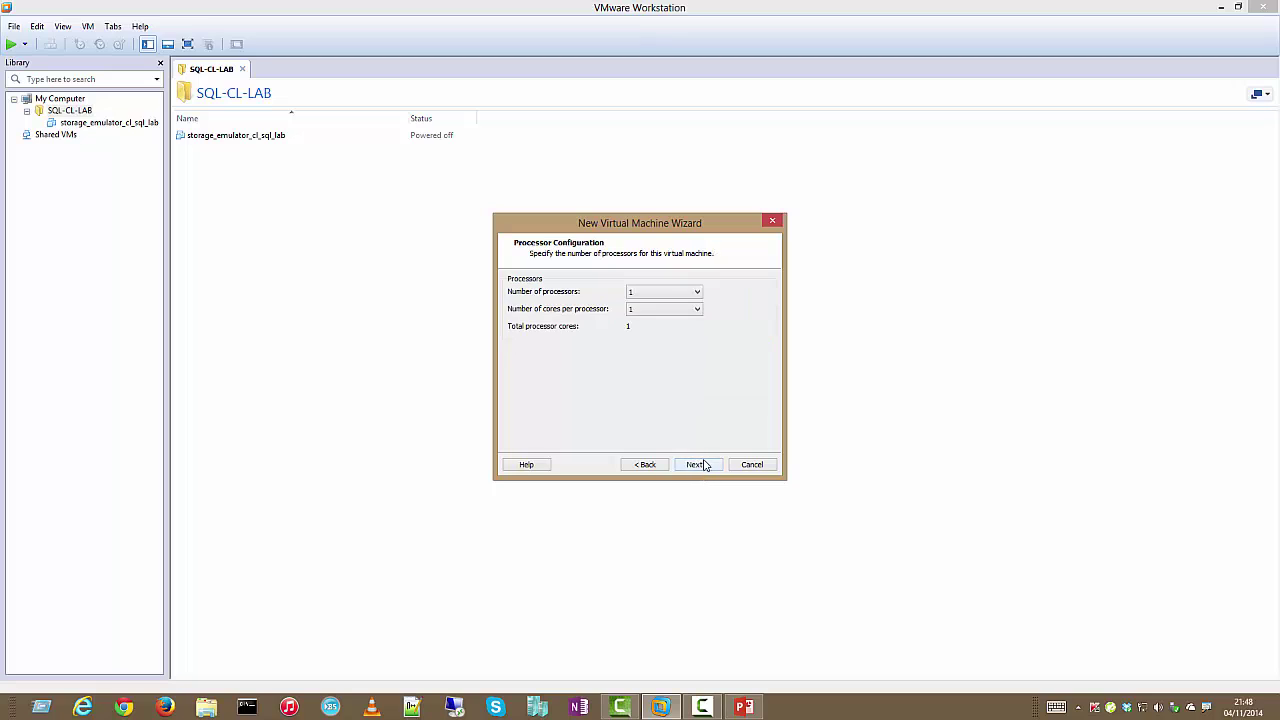
Give the VM 2 processors and 1024 MB of memory
click(694, 292)
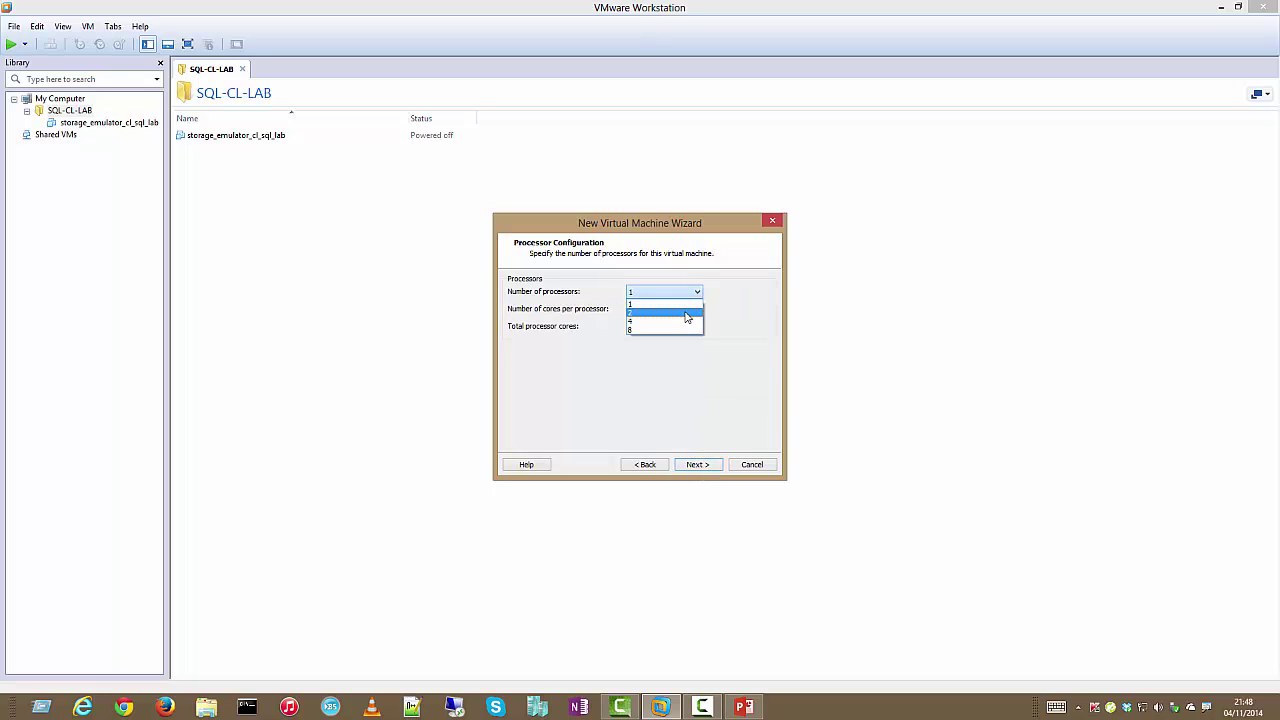
click(686, 313)
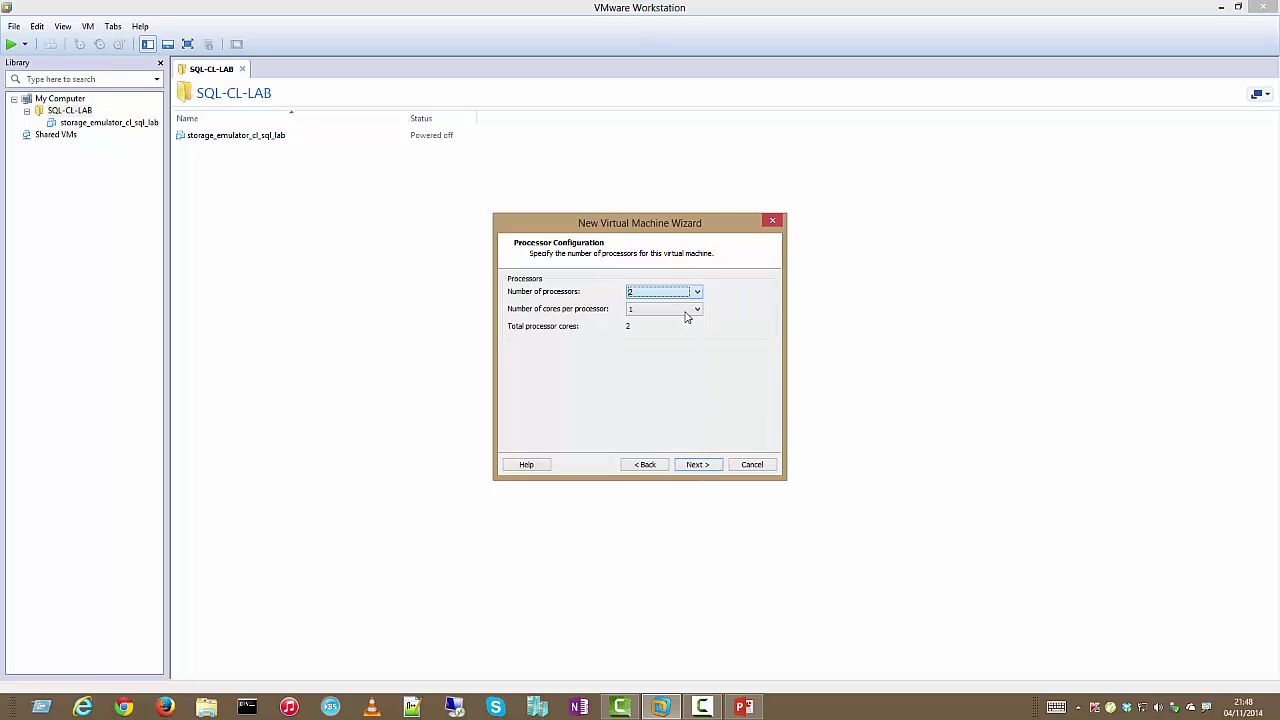
click(697, 465)
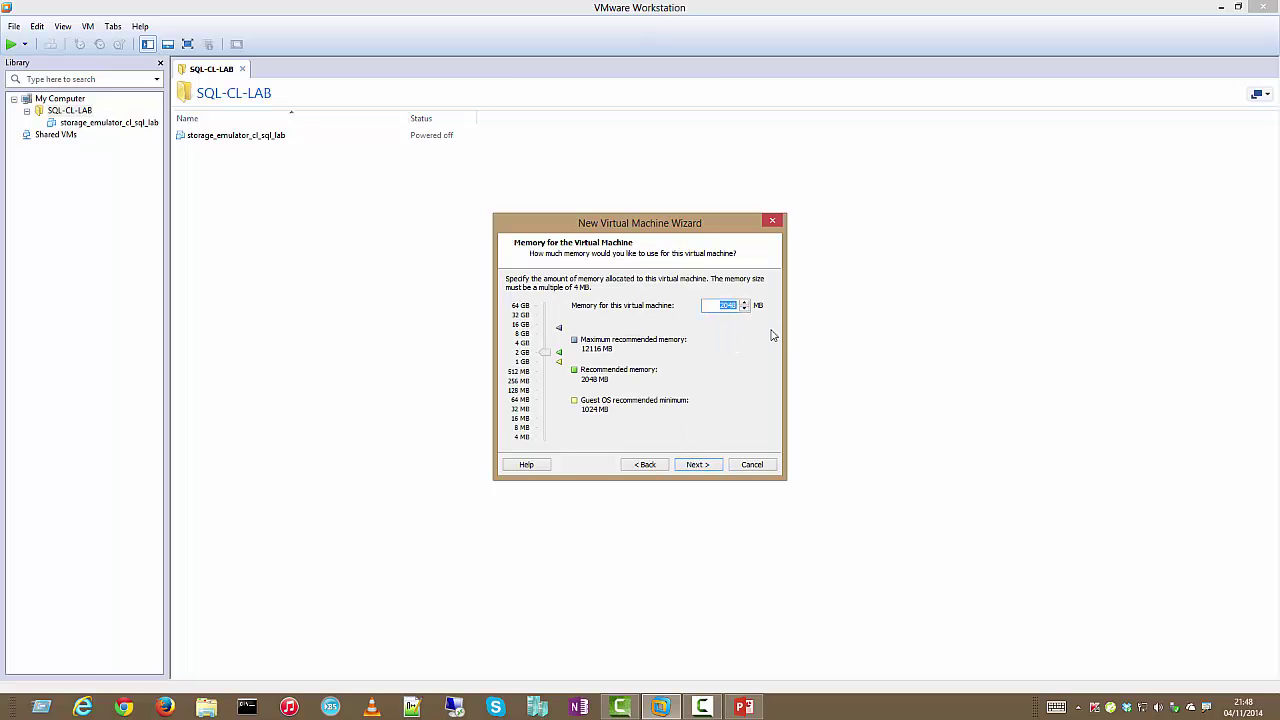
text(1024)
click(697, 465)
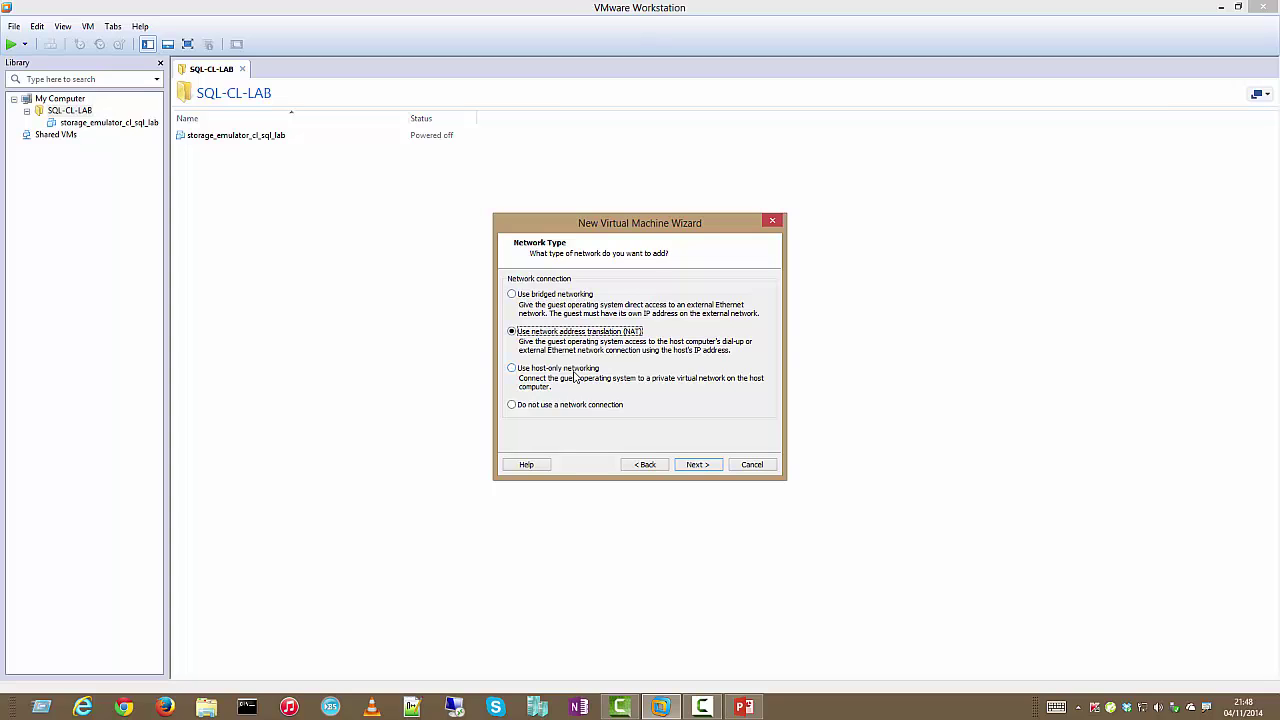
Keep NAT networking, the LSI Logic SAS controller, SCSI disk type and a new virtual disk
click(715, 465)
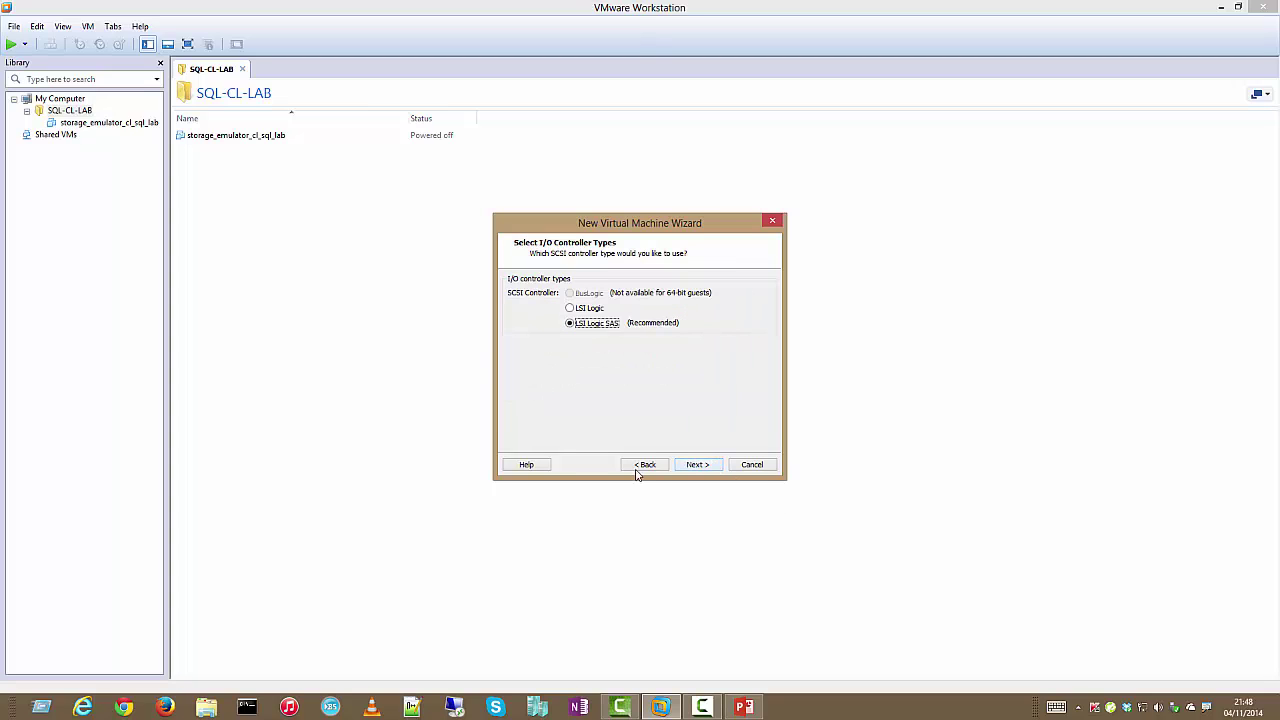
click(688, 466)
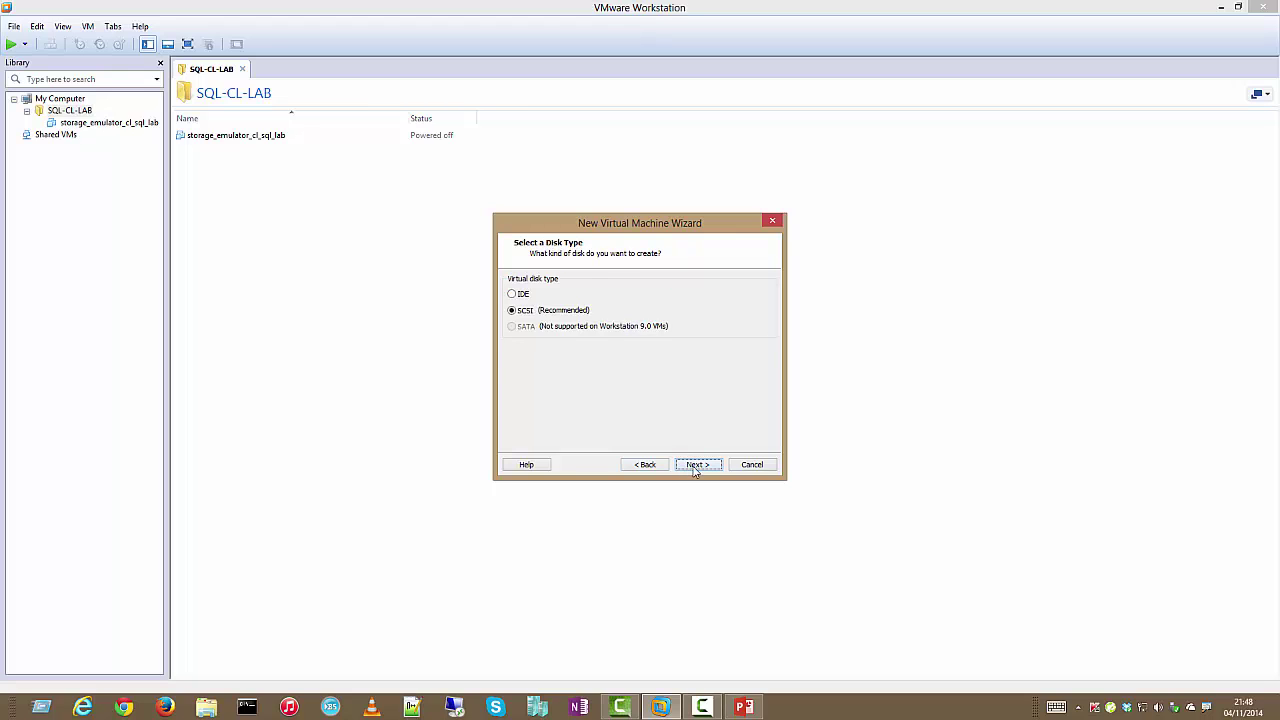
click(695, 467)
click(695, 467)
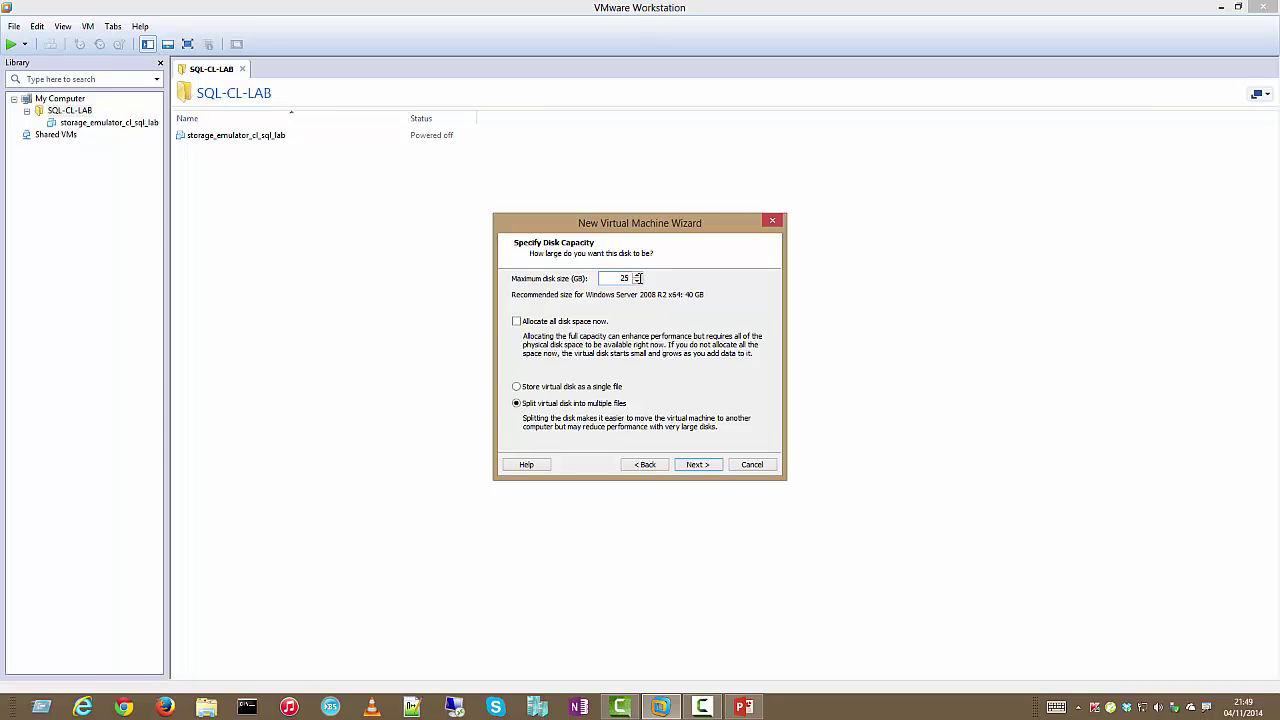
Store the disk as a single file and keep the name SQL-CL-LAB-AD.vmdk
click(597, 389)
click(700, 466)
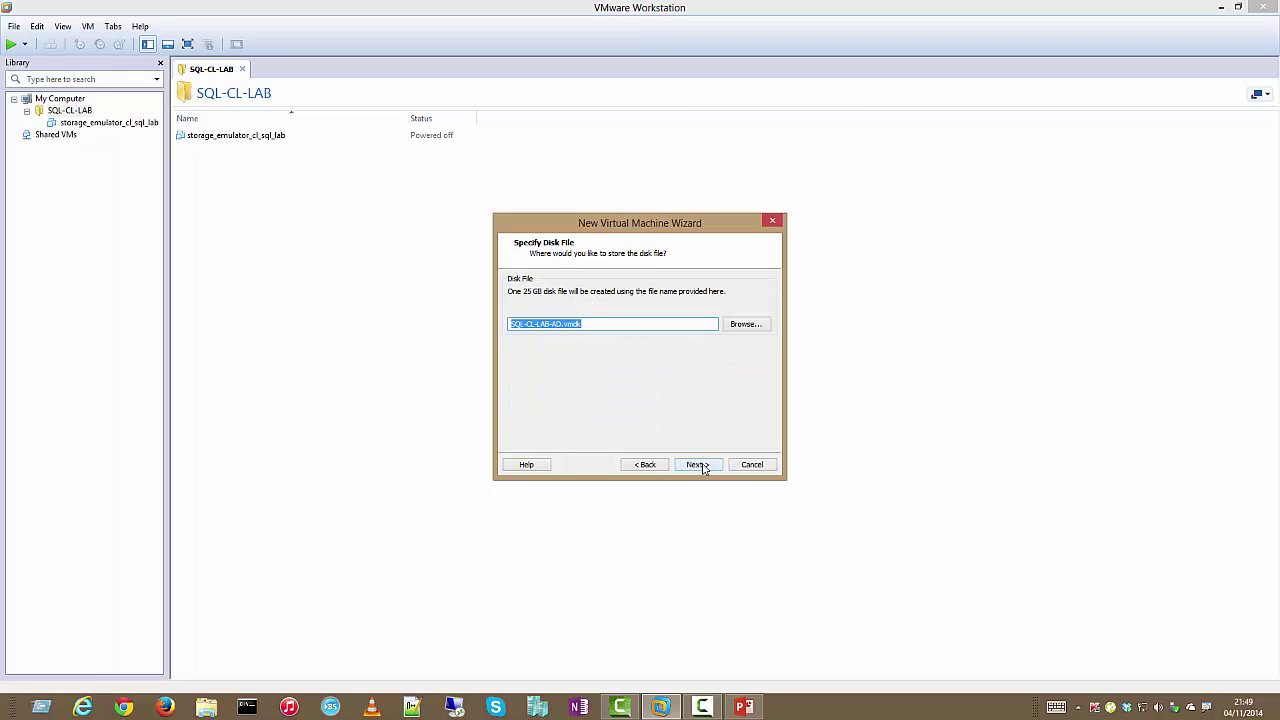
click(697, 466)
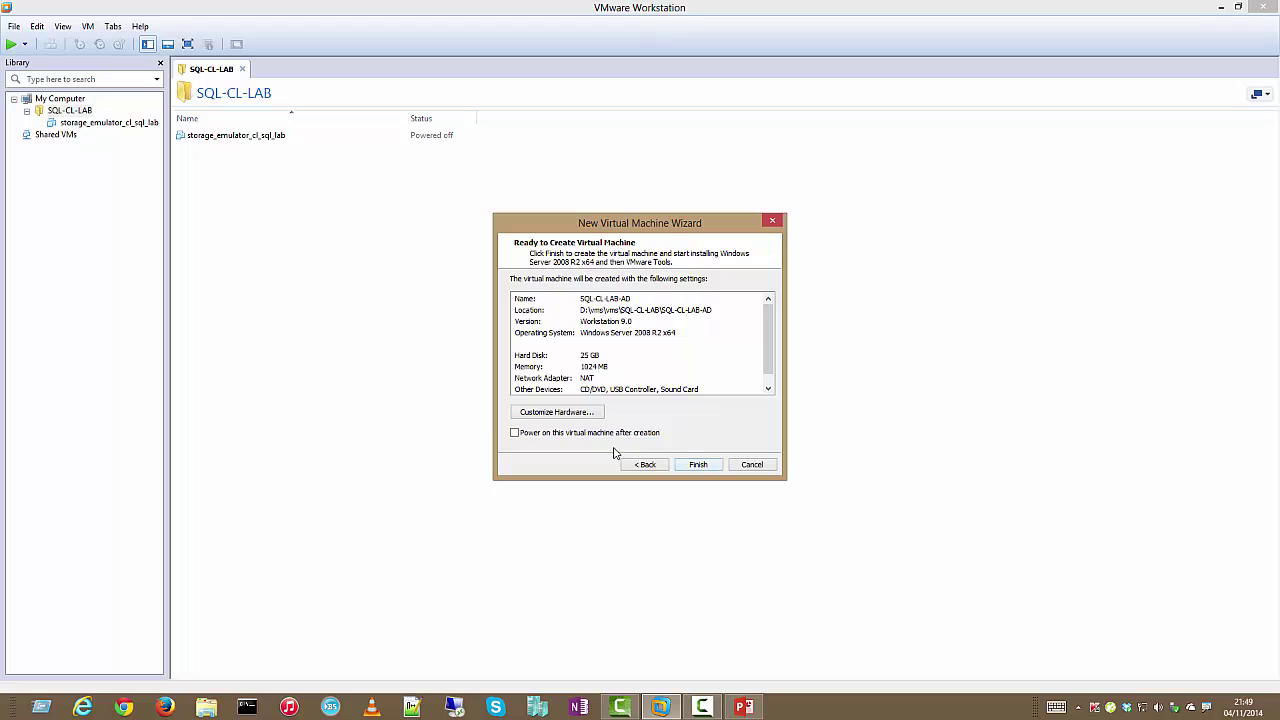
Review the hardware, turn off the sound card's connect-at-power-on, and finish creating SQL-CL-LAB-AD
click(597, 414)
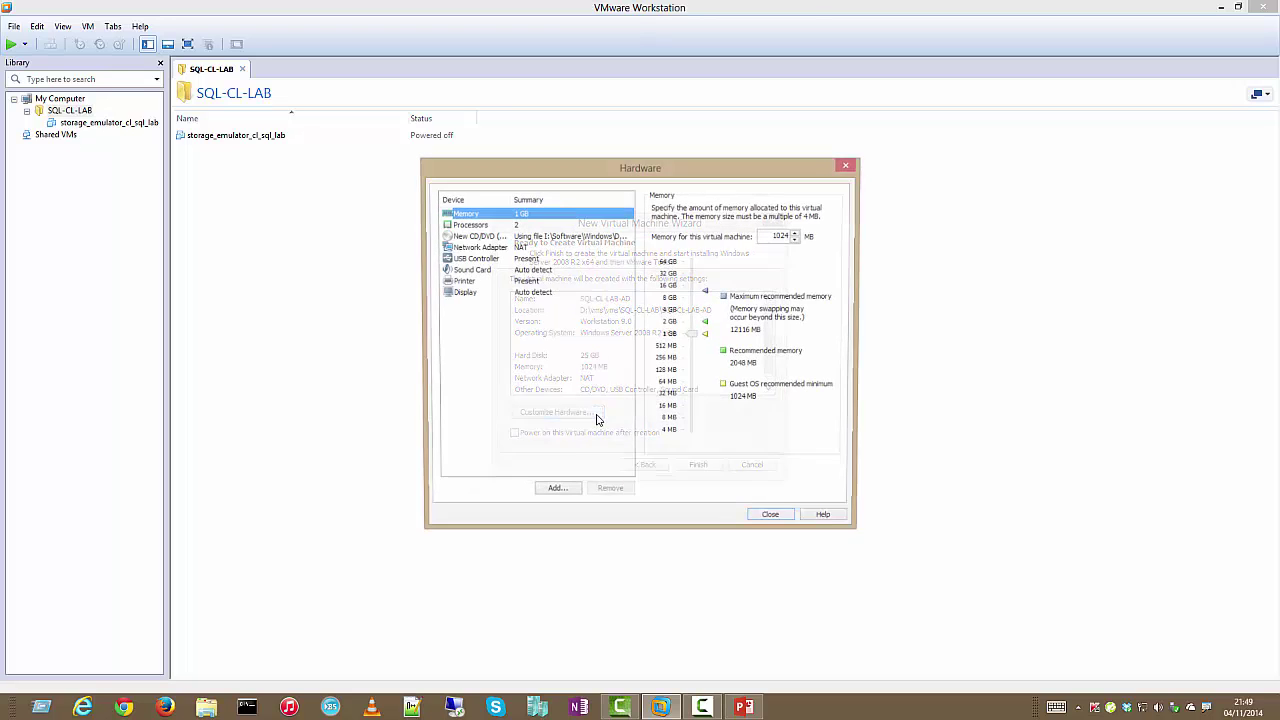
click(493, 224)
click(497, 236)
click(505, 247)
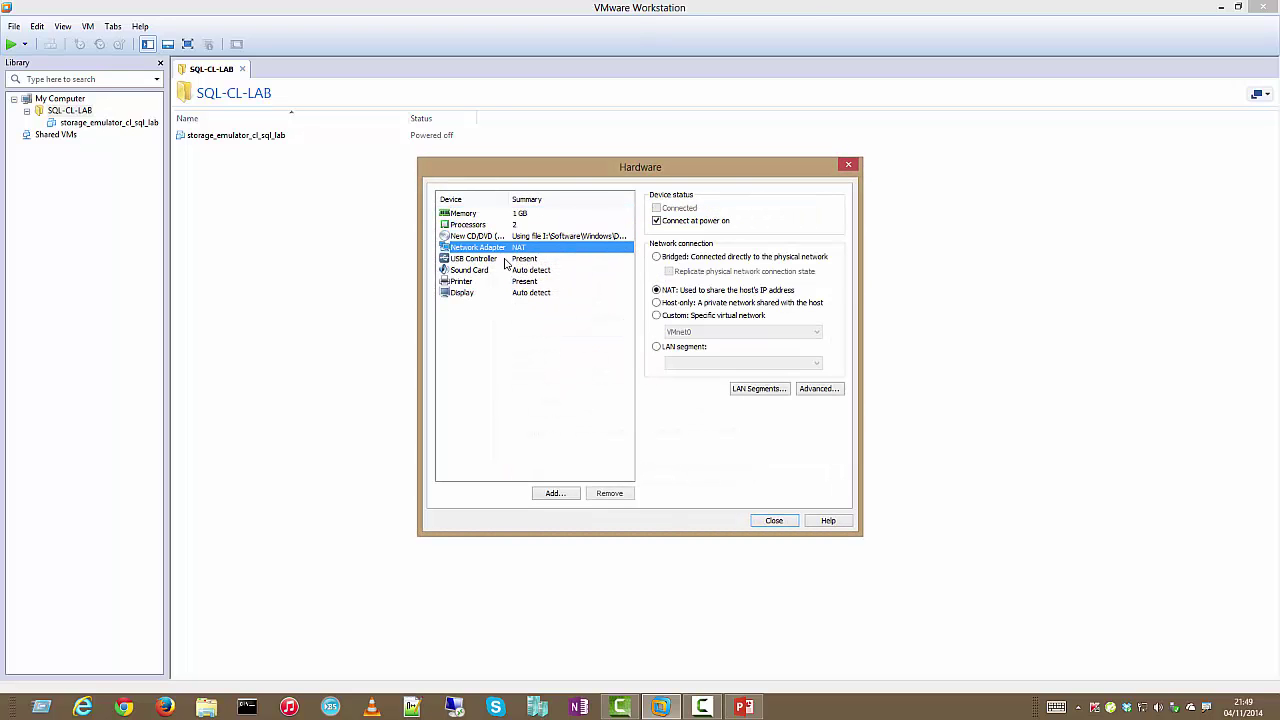
click(506, 259)
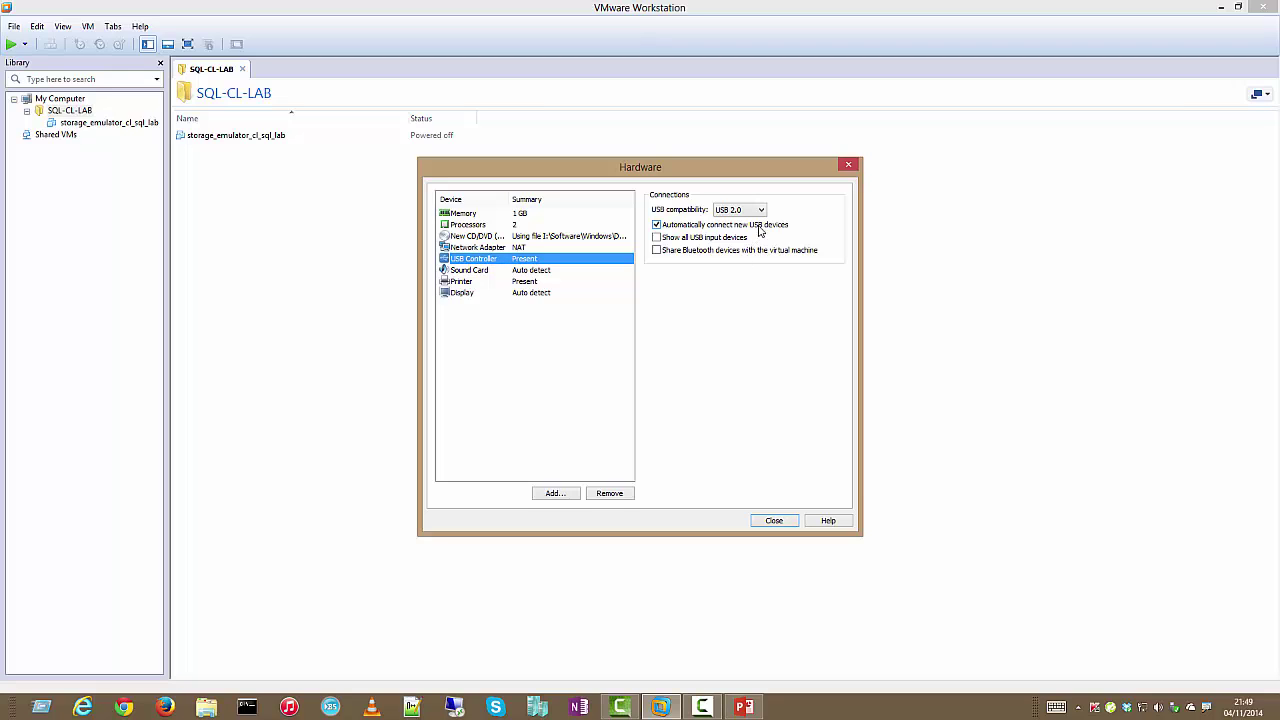
click(501, 271)
click(657, 221)
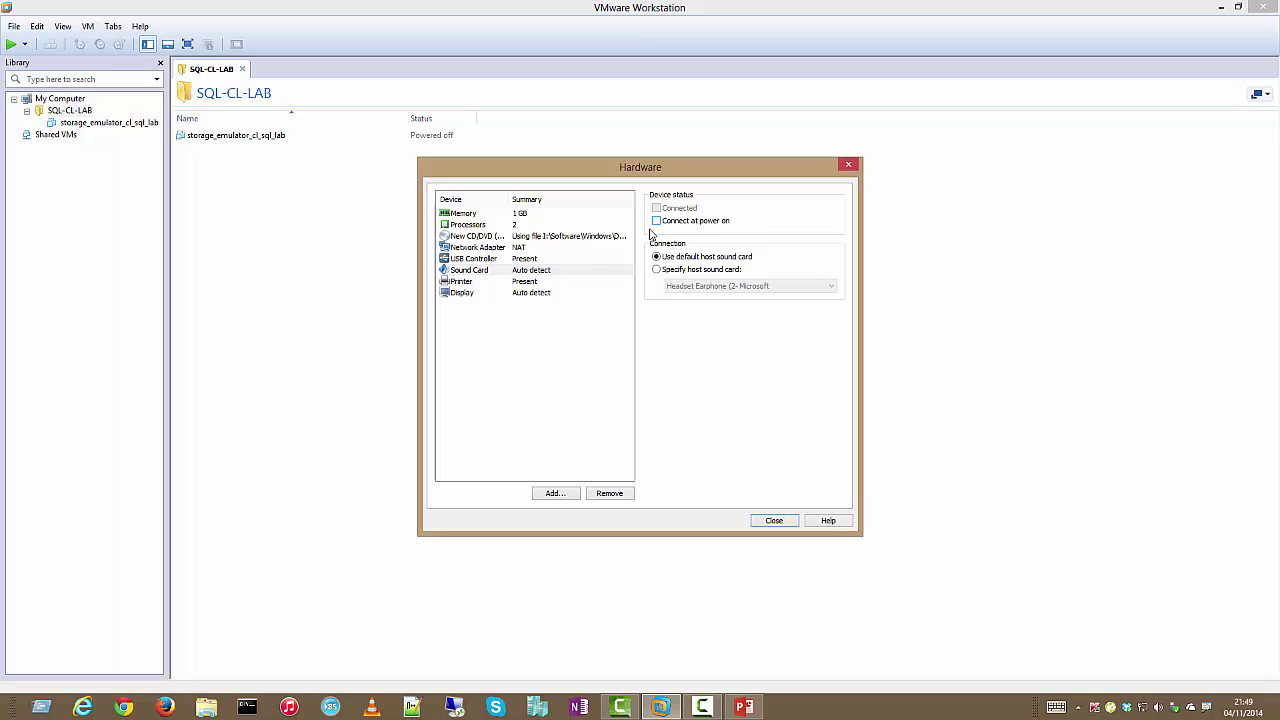
click(543, 283)
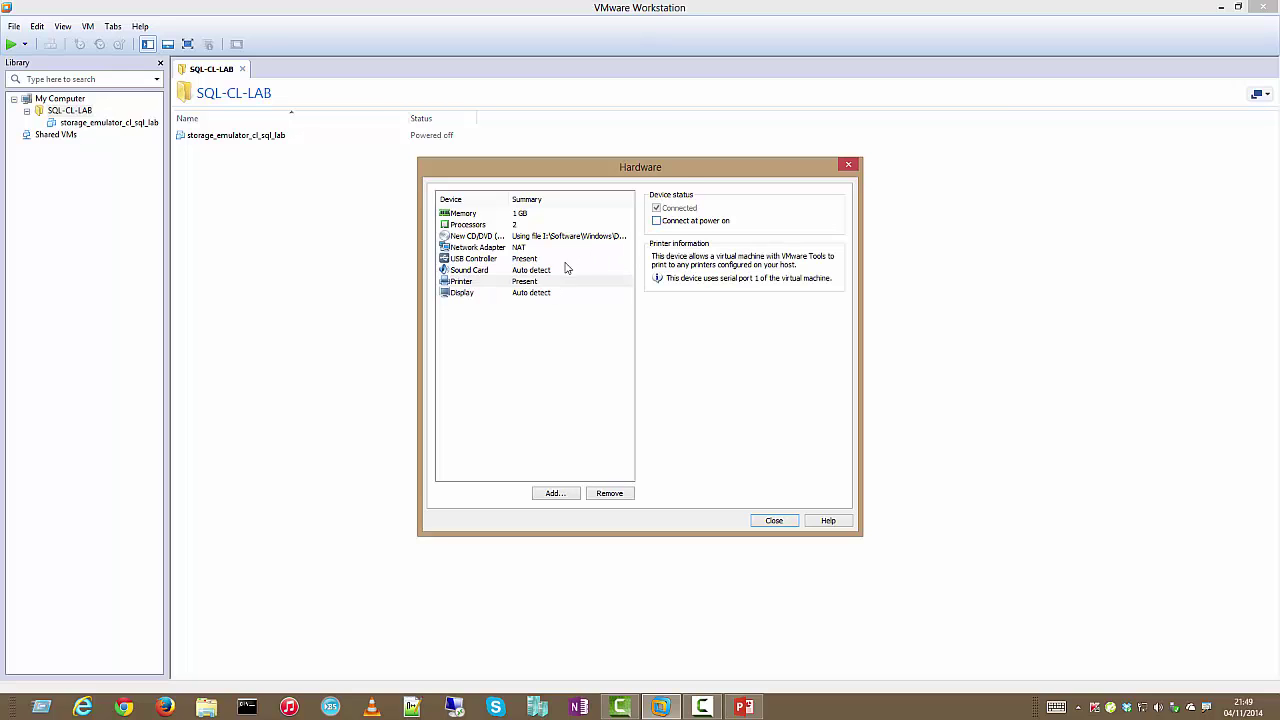
click(537, 294)
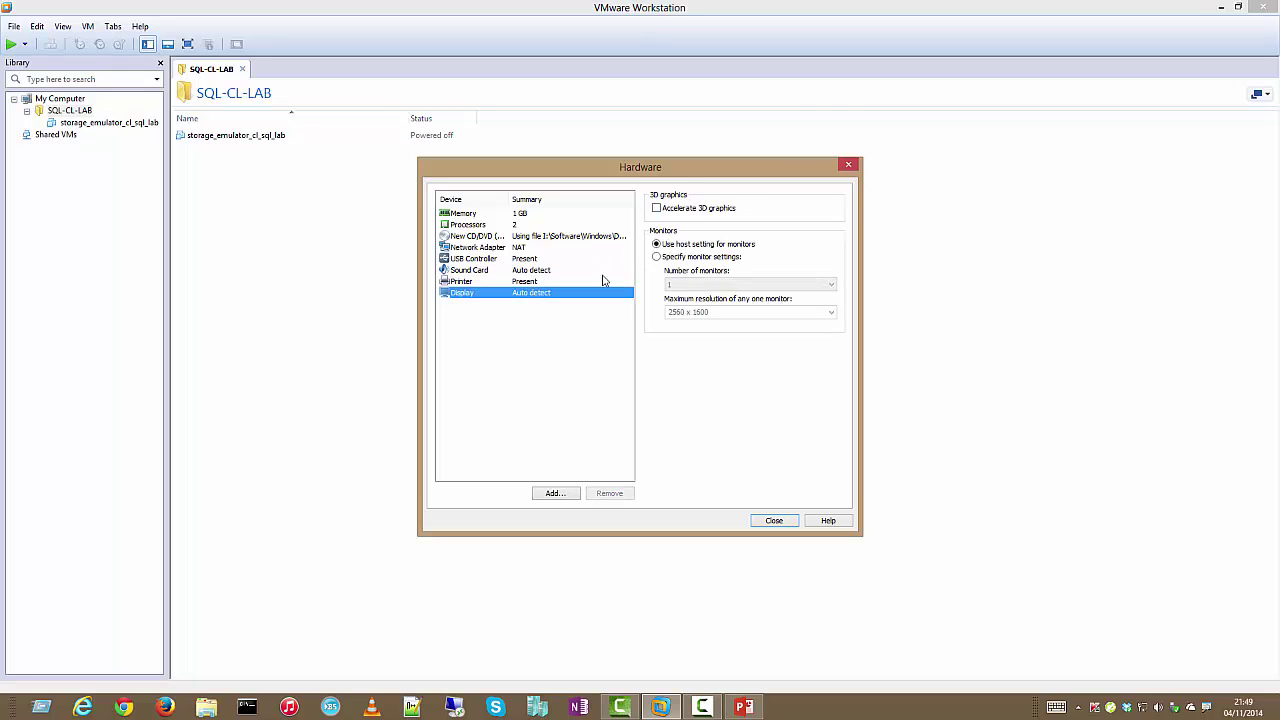
click(771, 520)
click(697, 465)
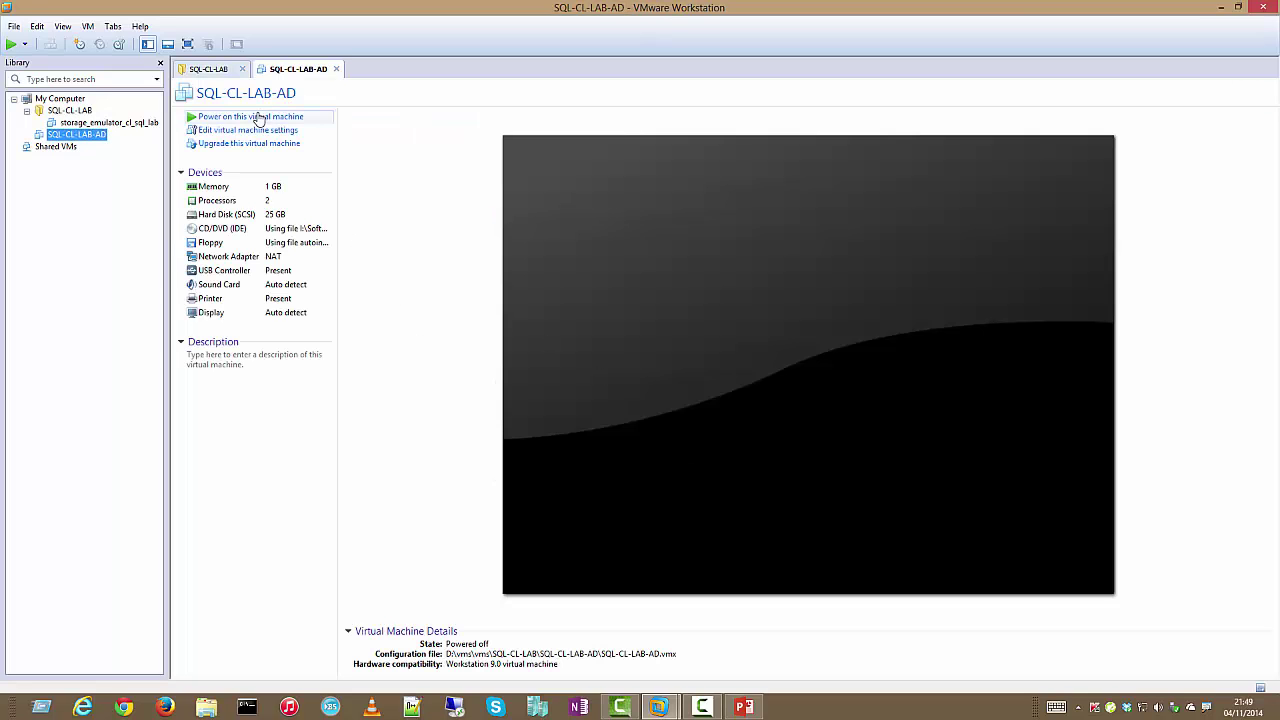
Power on SQL-CL-LAB-AD and let Windows Server 2008 R2 finish installing
click(258, 117)
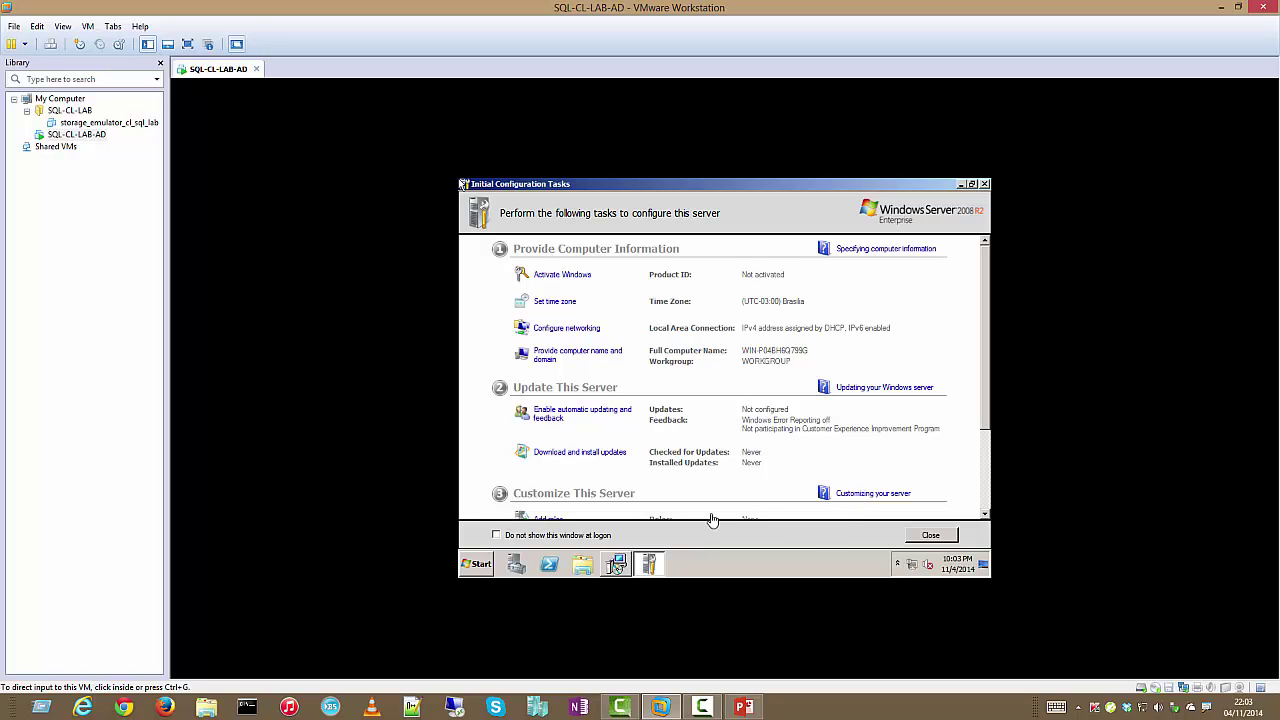
Send Ctrl+Alt+Del to the guest and log on as Administrator with the account password
click(959, 185)
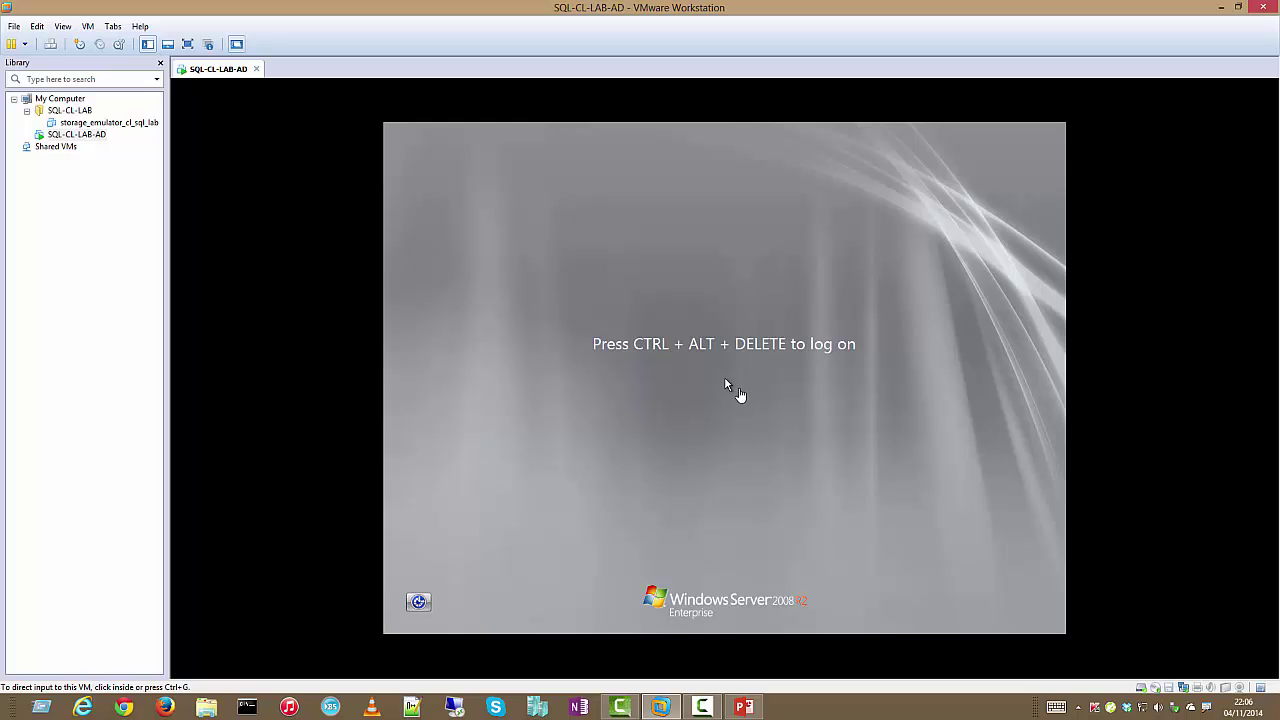
click(86, 26)
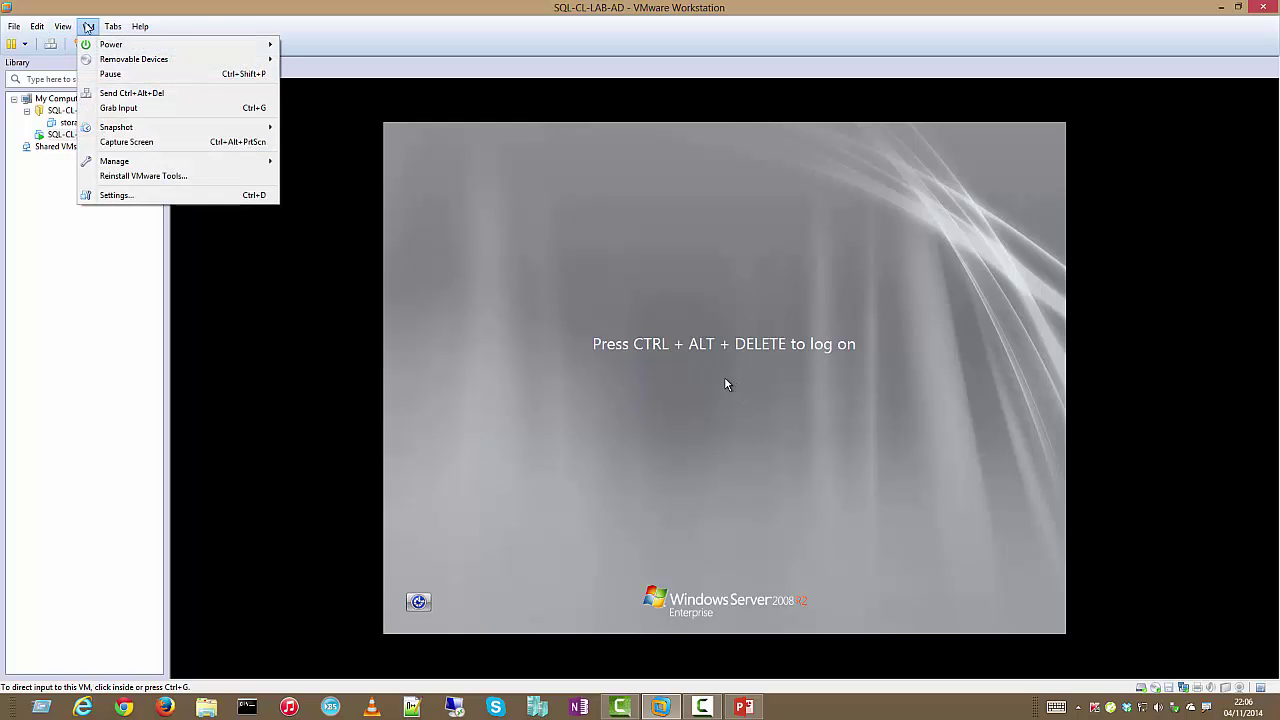
click(127, 93)
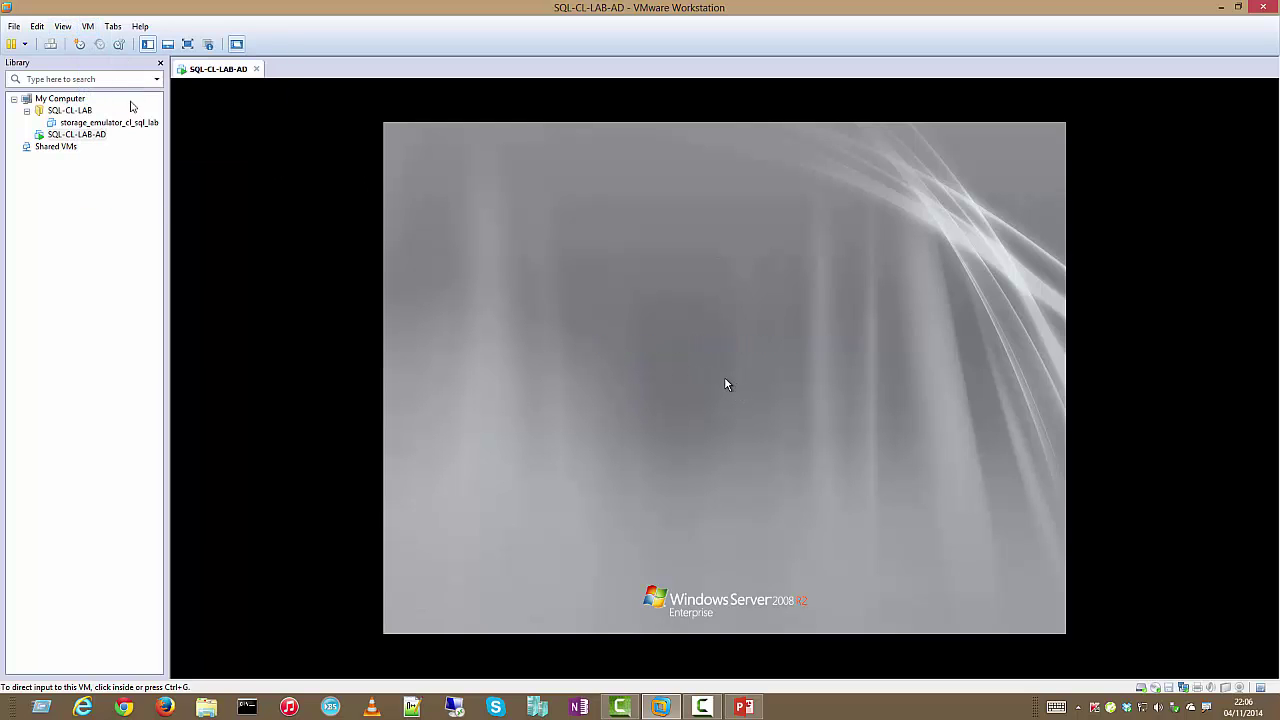
click(742, 452)
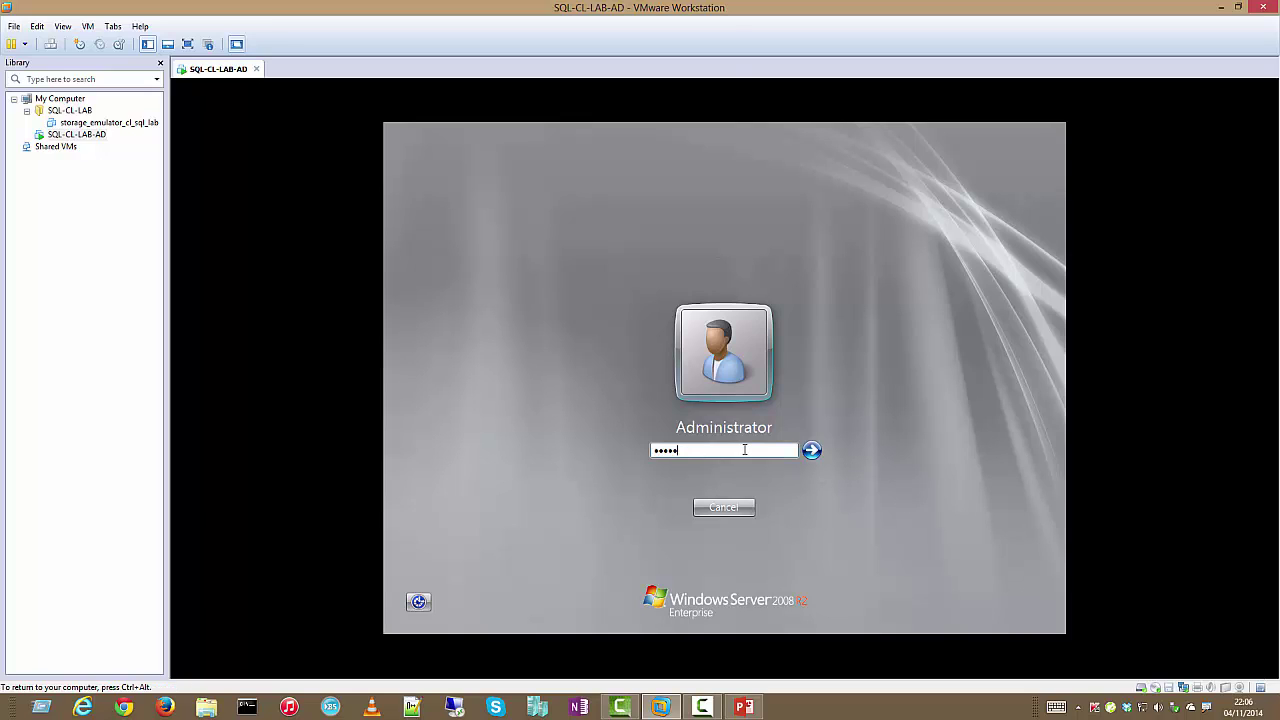
key(Return)
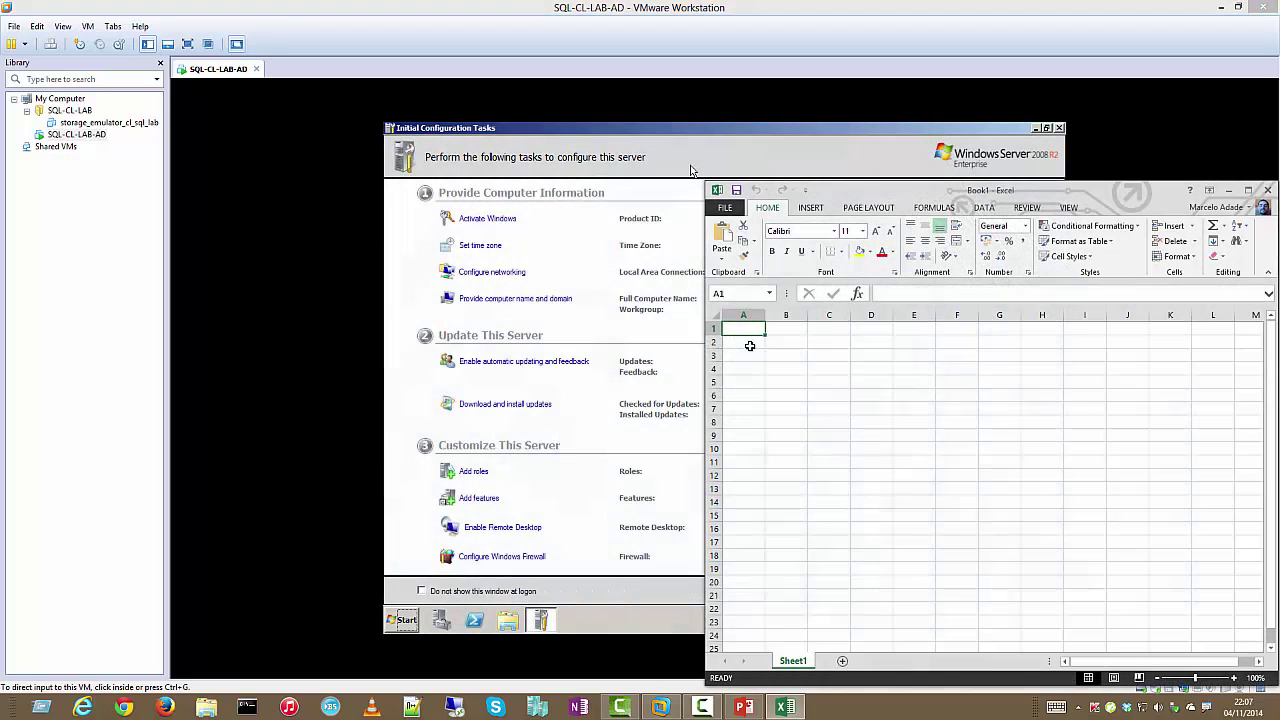
Enter the headers Subnet in A1 and Desc in B1
click(753, 332)
text(Subnet)
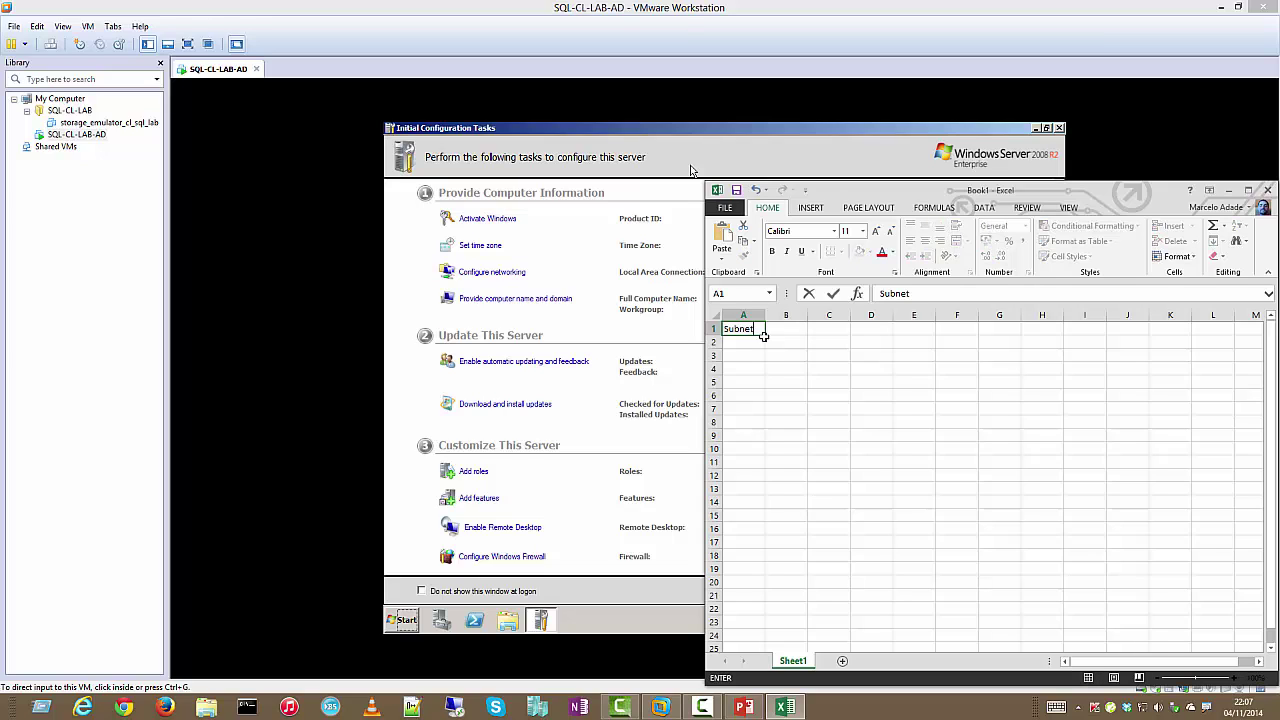
key(Tab)
text(Desc)
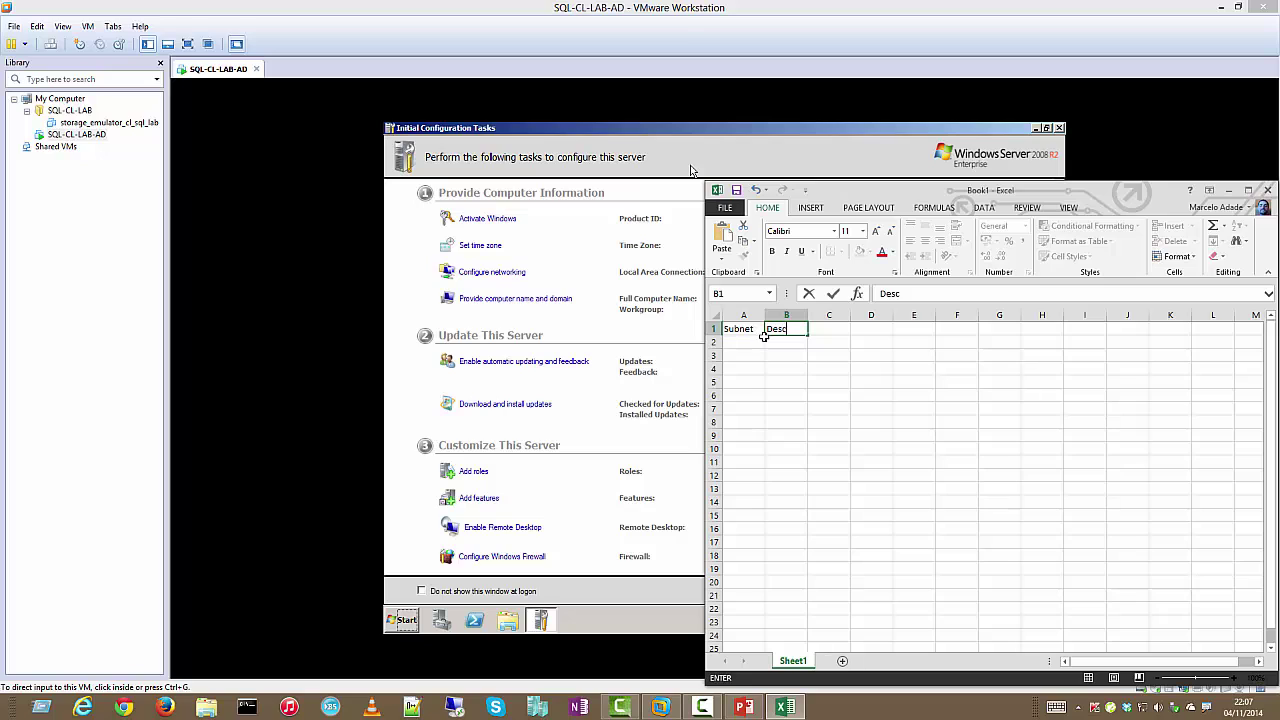
key(Down)
Fill row 2 with 192.168.110.0 and Storage, fitting column A to the address
key(Left)
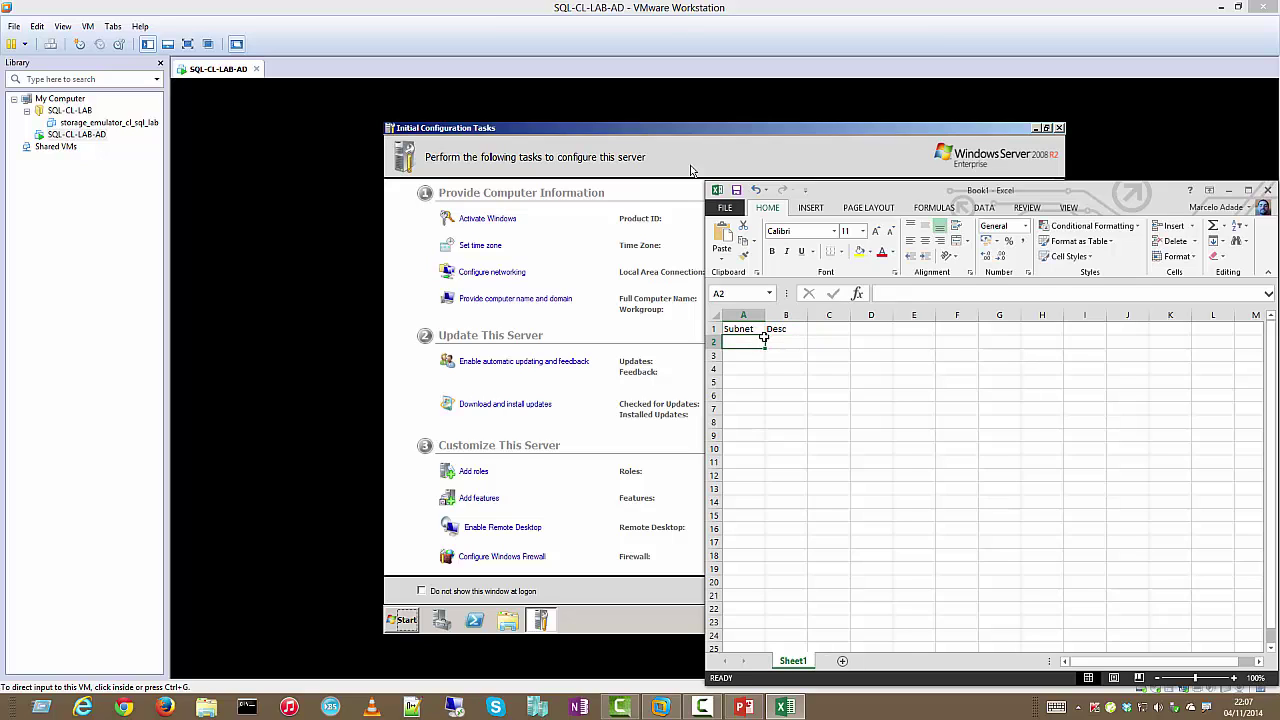
text(192.168)
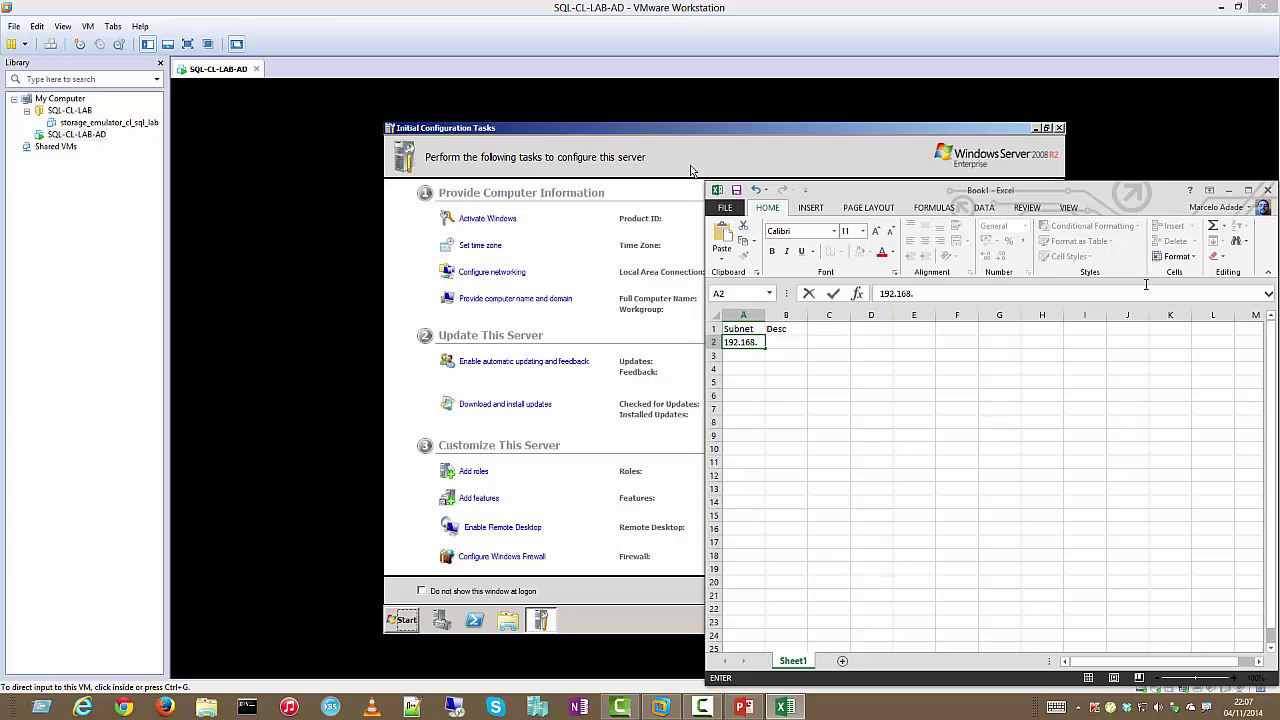
text(.110.0)
key(Return)
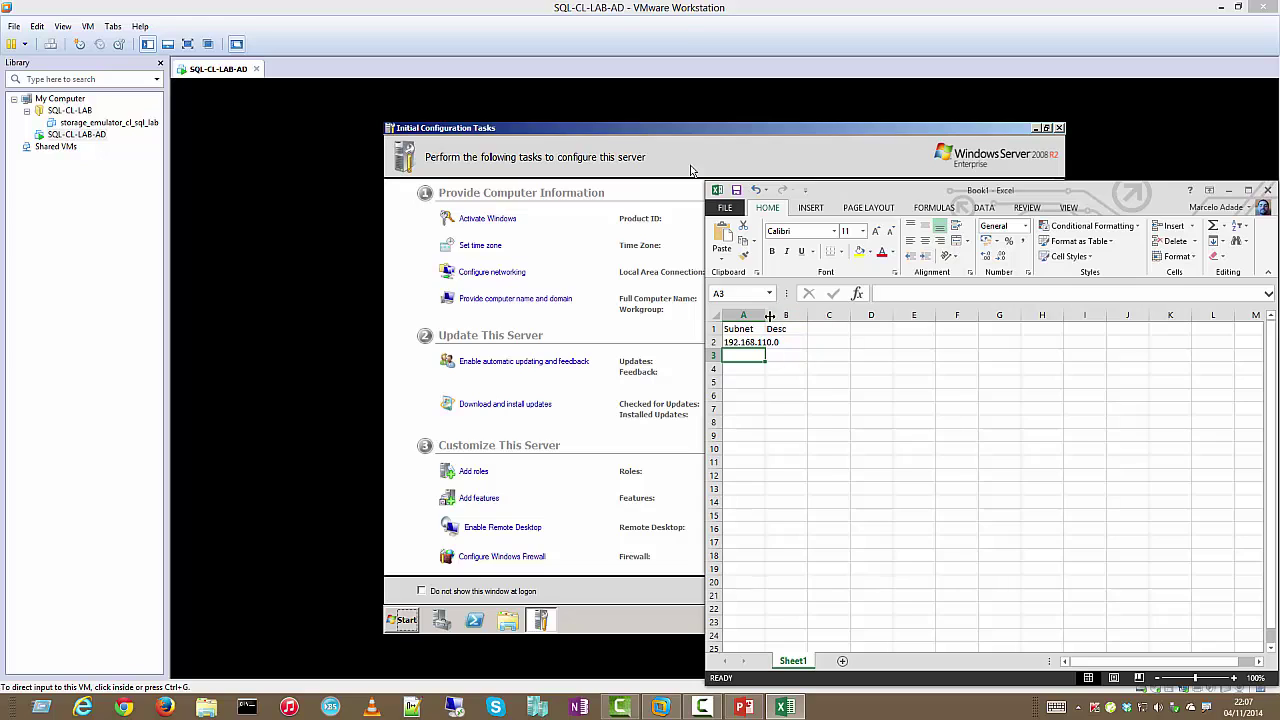
double_click(769, 316)
click(795, 341)
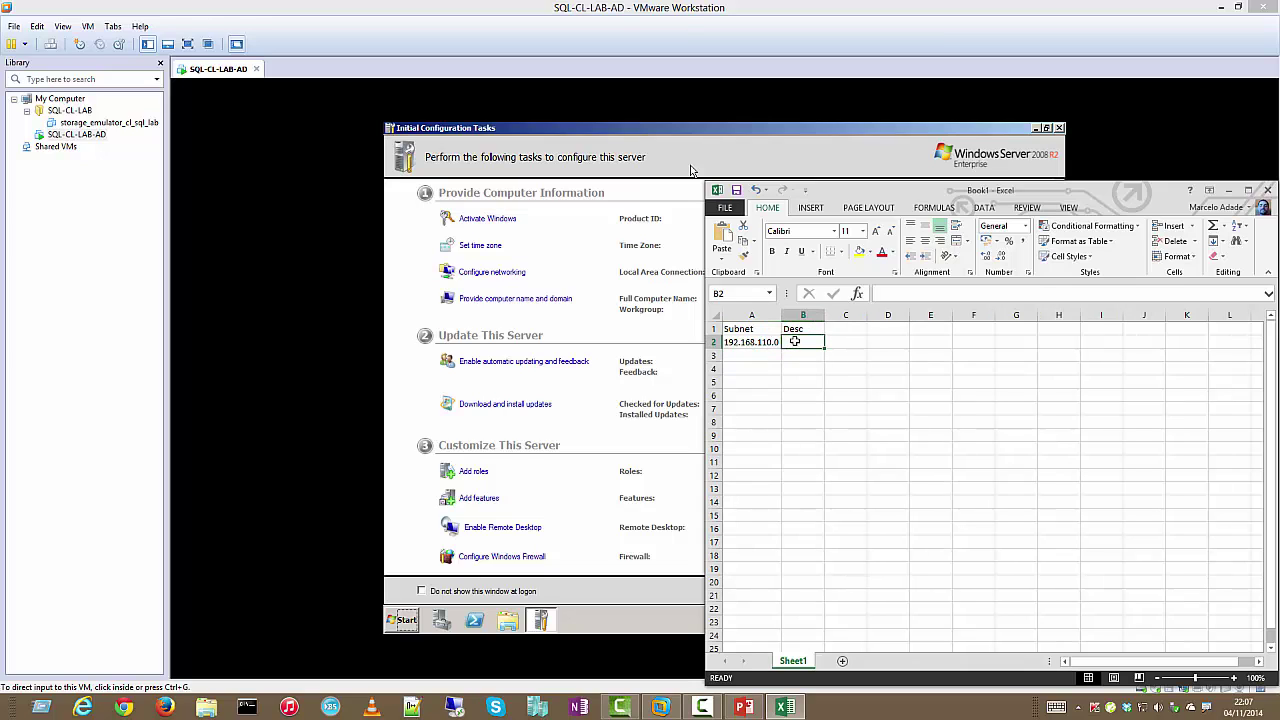
text(Storage)
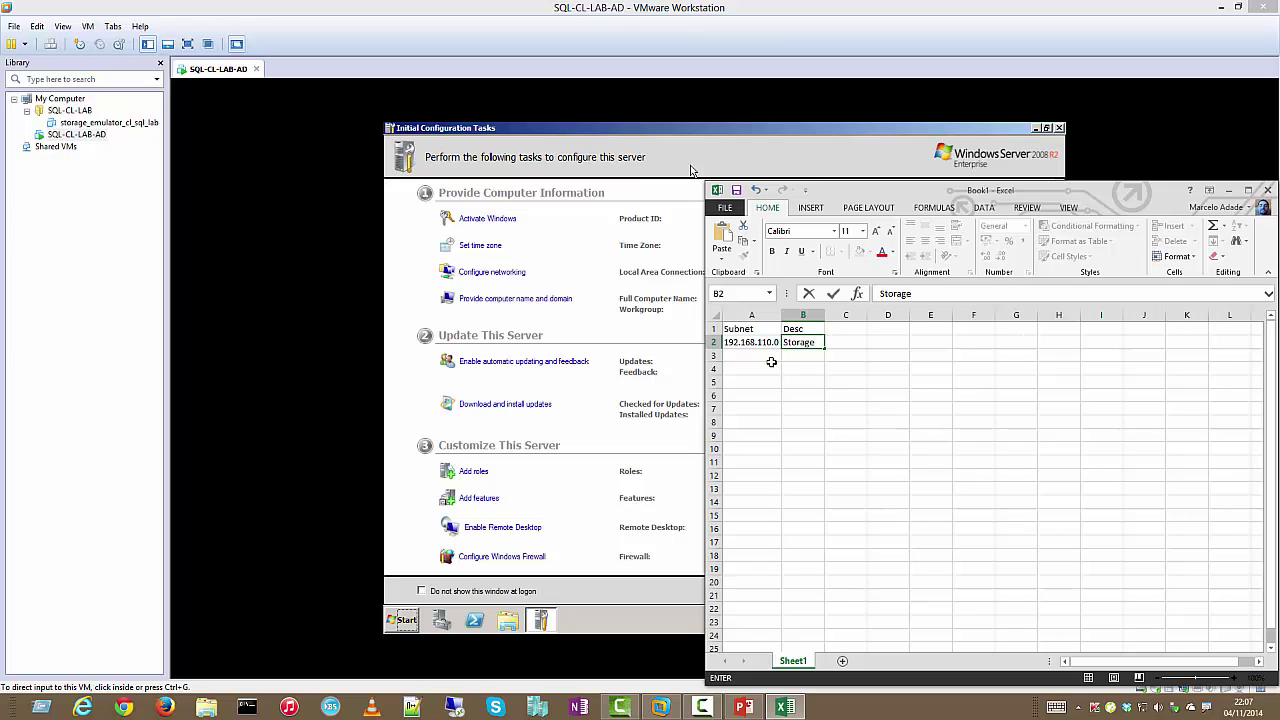
click(768, 358)
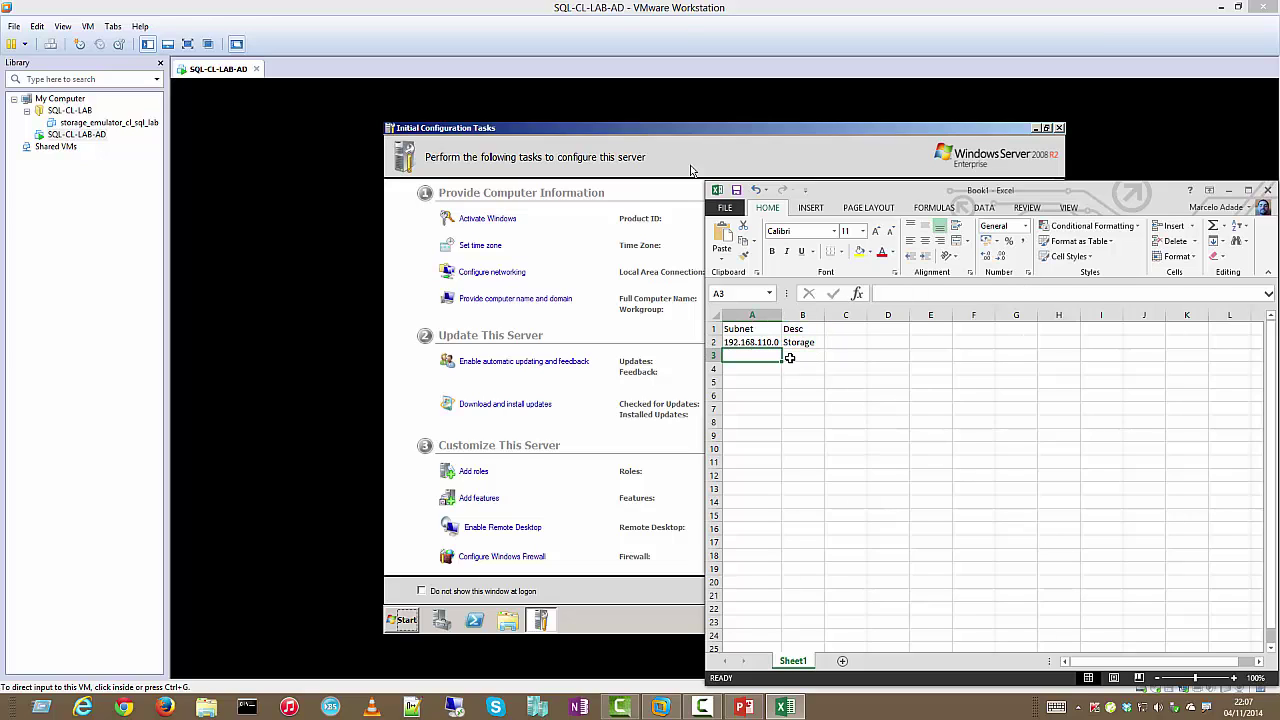
Add rows 192.168.120.0 Cliente and 192.168.130.0 Heartbeat
text(192.168.120.0)
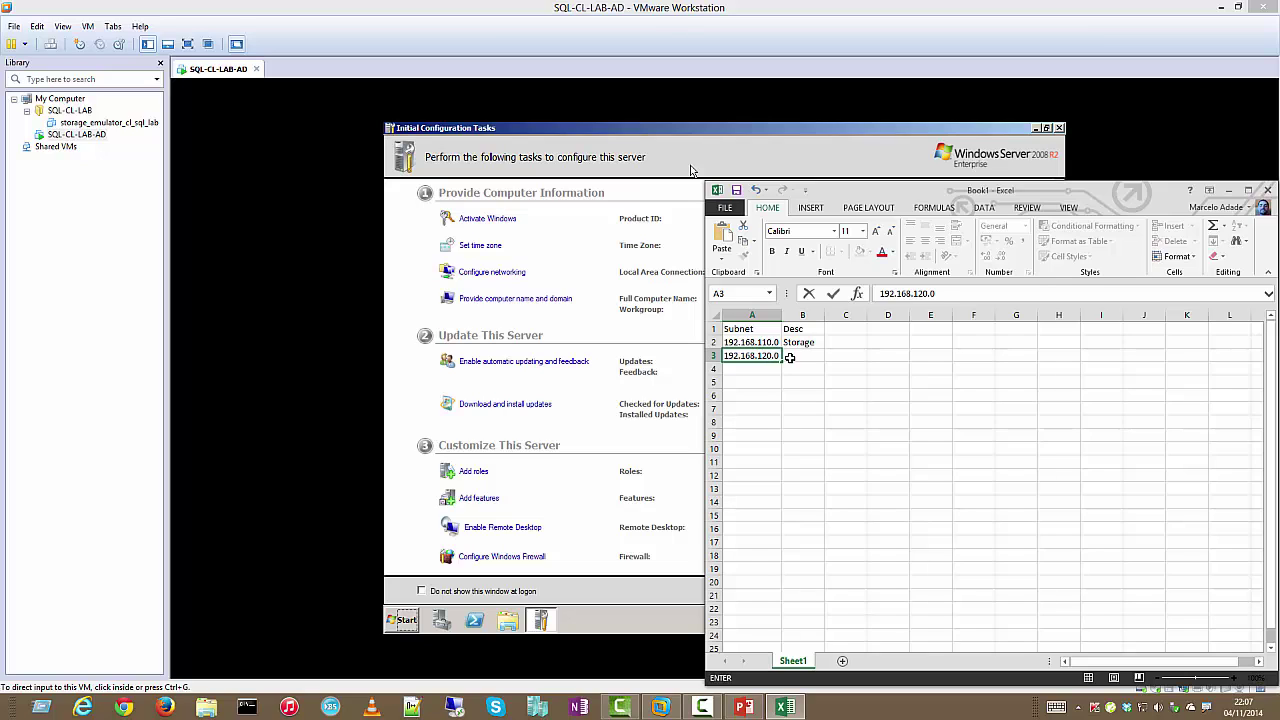
click(789, 357)
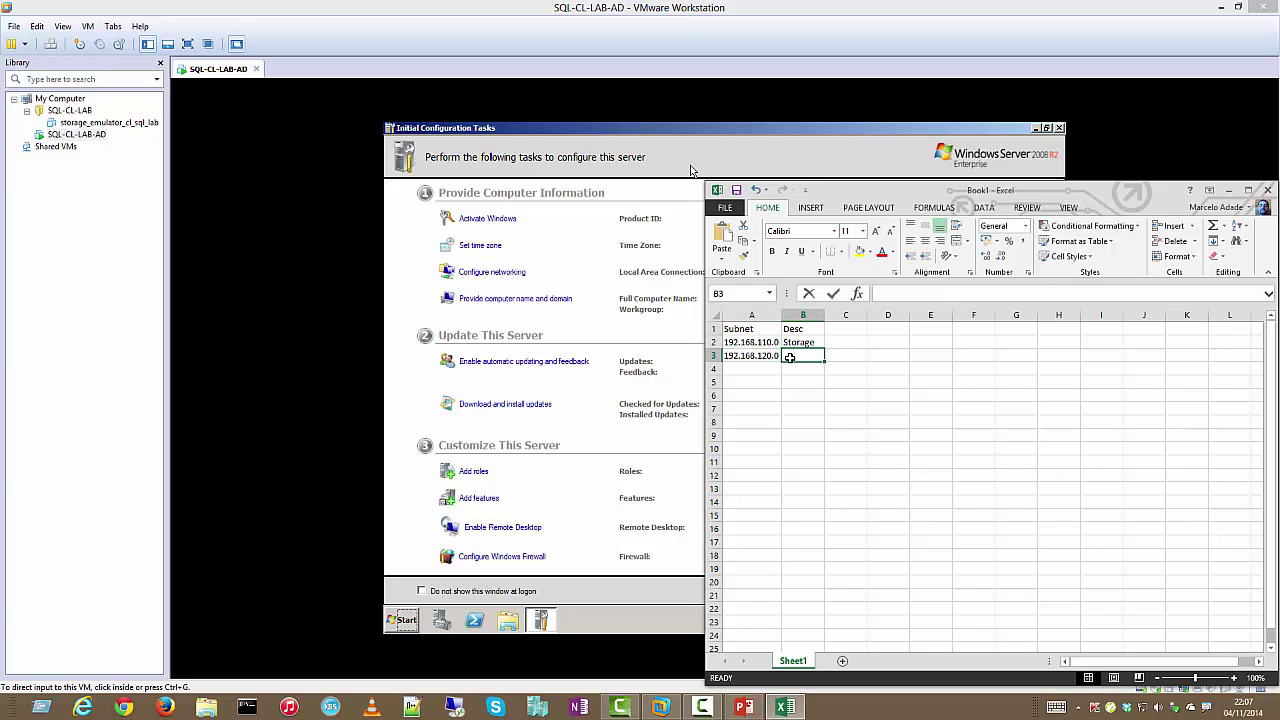
text(Cliente)
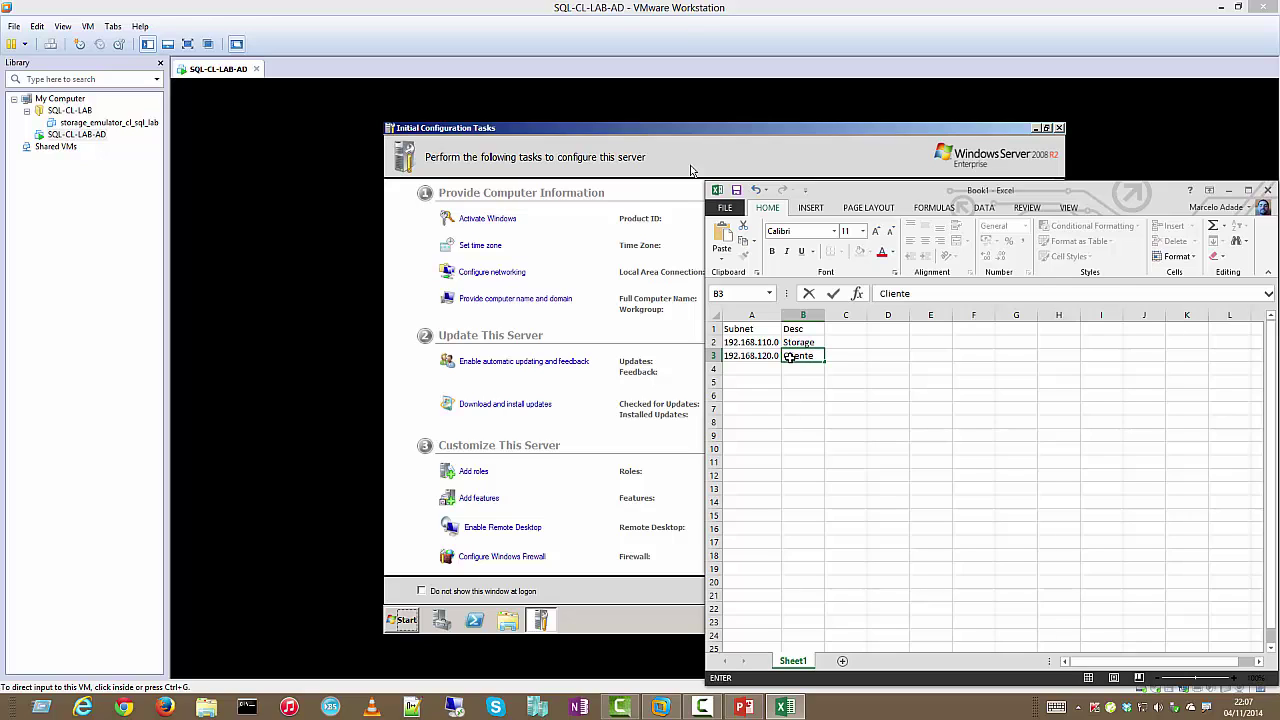
key(Return)
key(Left)
text(1)
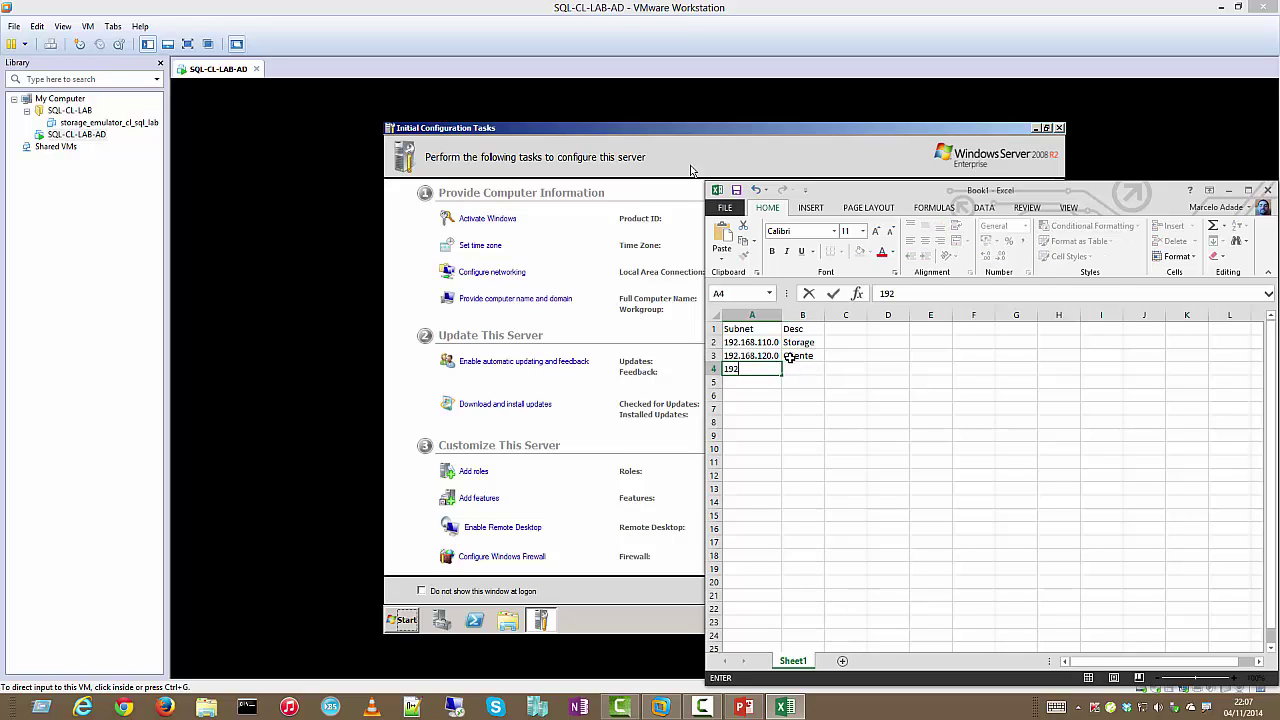
text(.130.0)
key(Tab)
text(Heartbe)
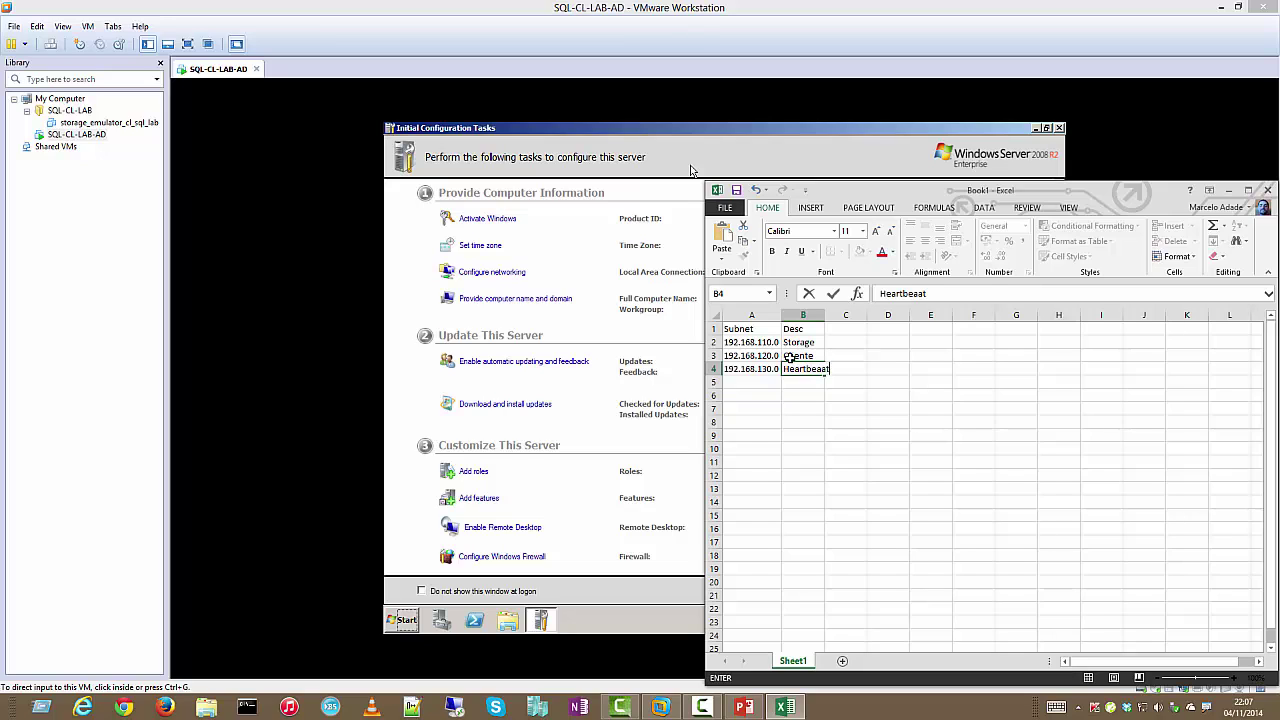
text(at)
key(Return)
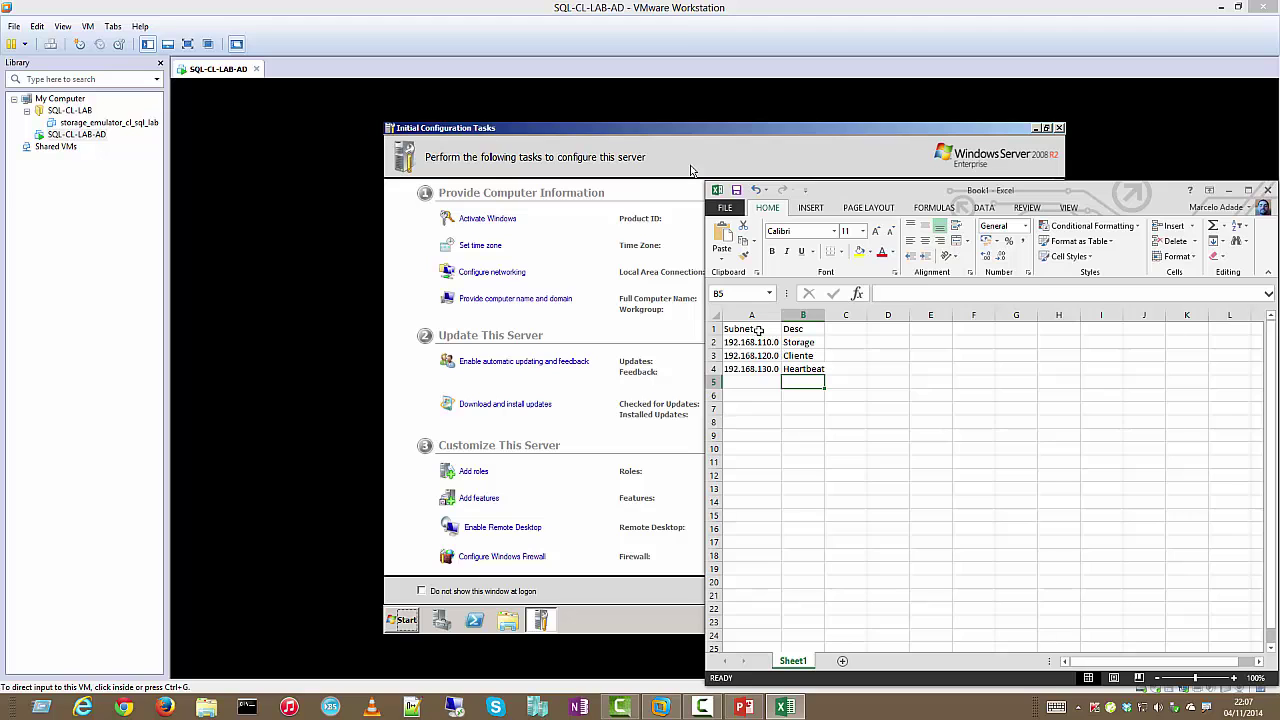
drag(760, 330, 803, 330)
Bold the Subnet and Desc headers, then close Excel choosing Don't Save
key(ctrl+b)
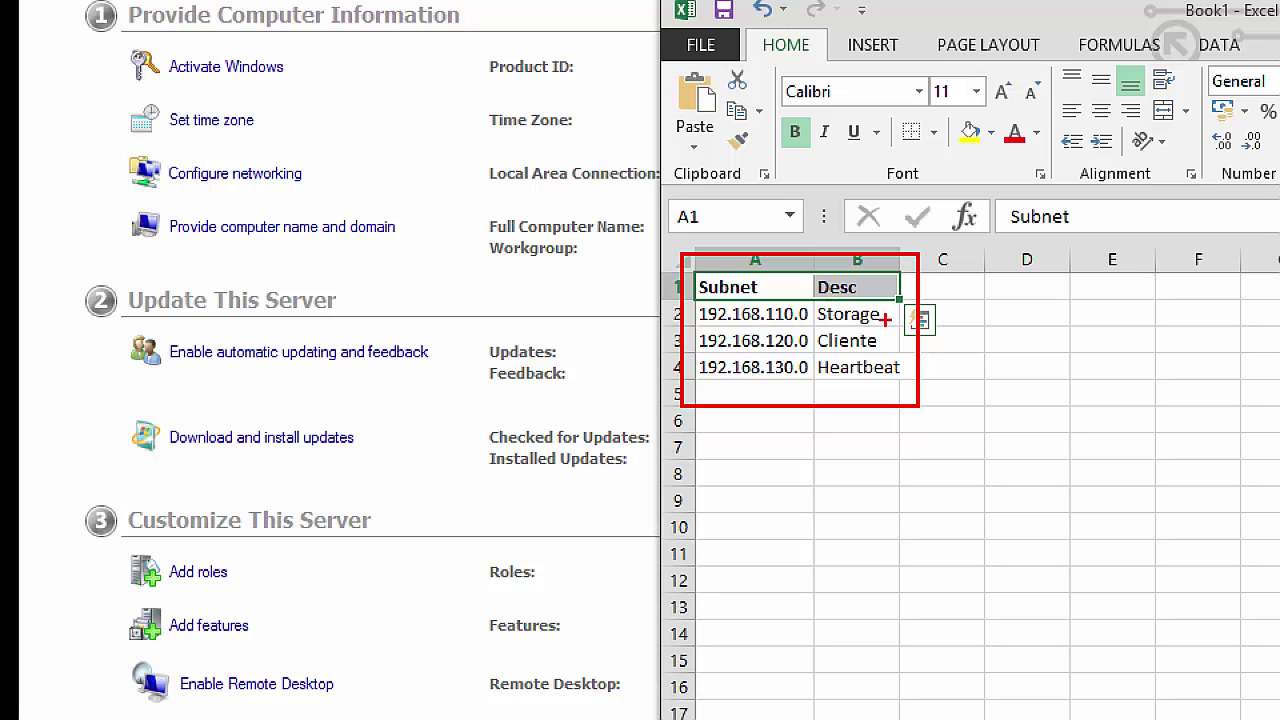
drag(903, 314, 963, 321)
mouse_move(919, 336)
mouse_down()
mouse_move(976, 346)
mouse_move(996, 334)
mouse_move(1008, 370)
mouse_up()
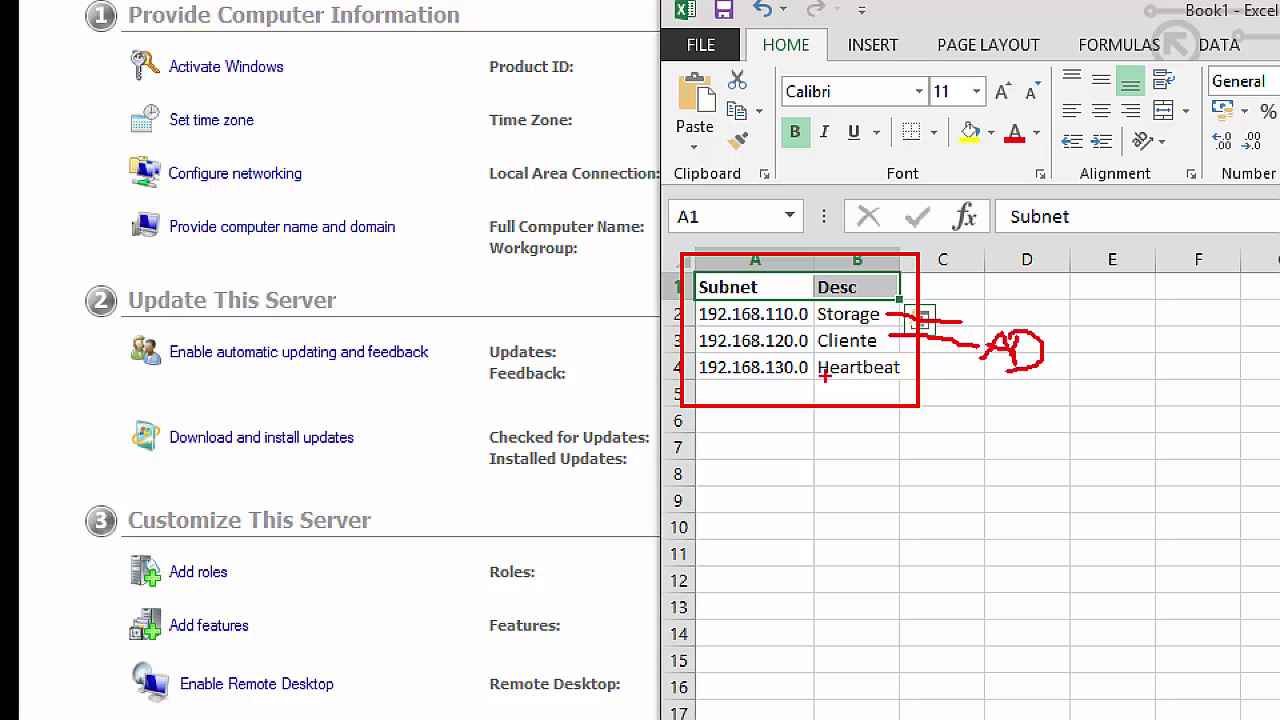
drag(907, 370, 959, 385)
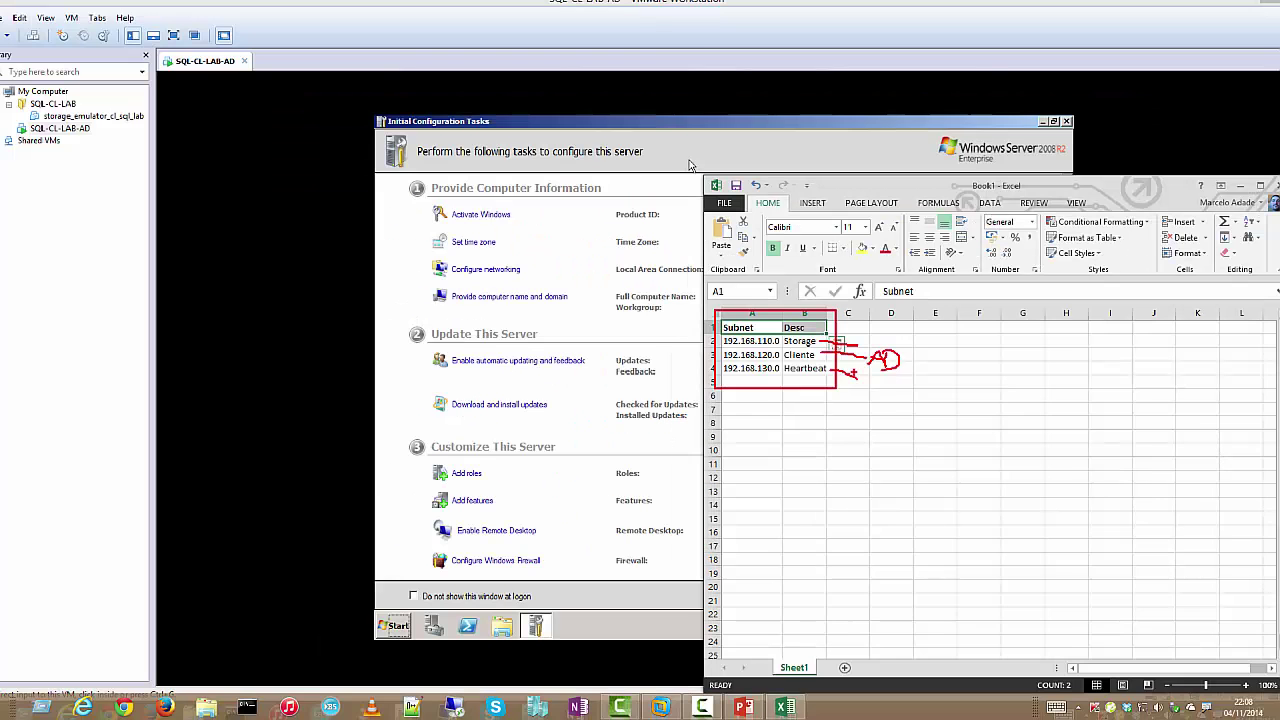
key(Escape)
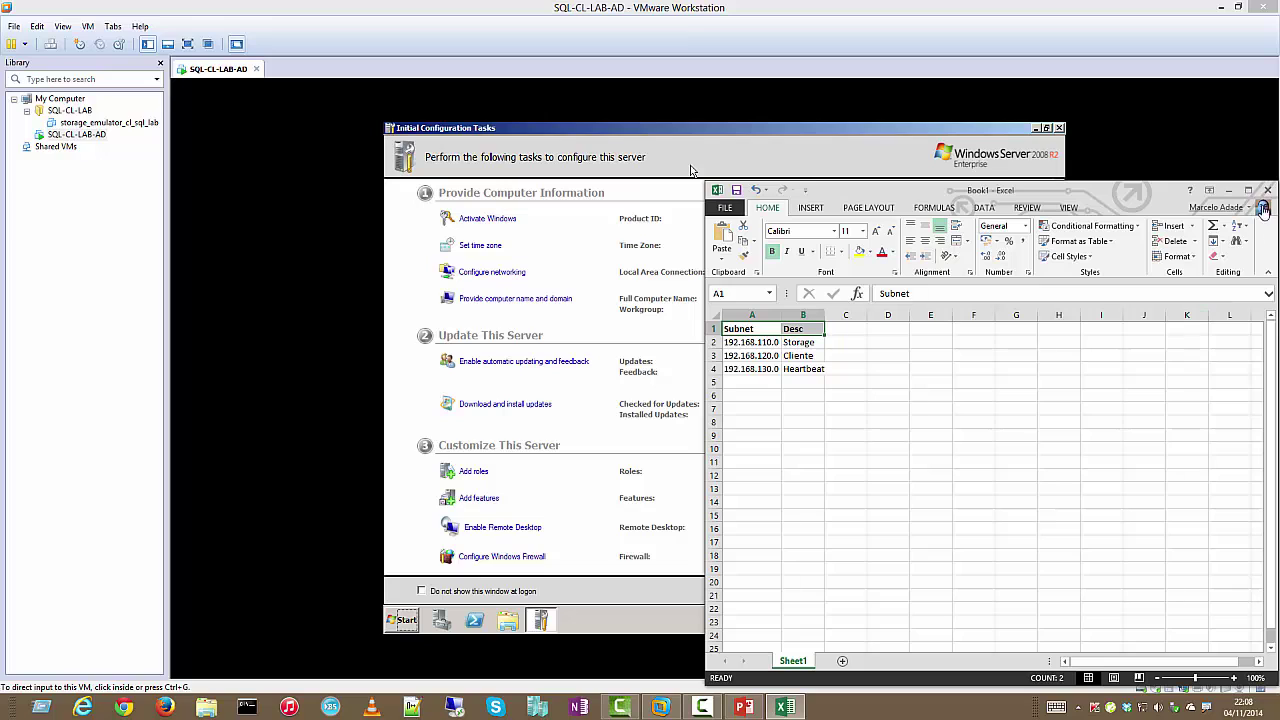
click(1267, 190)
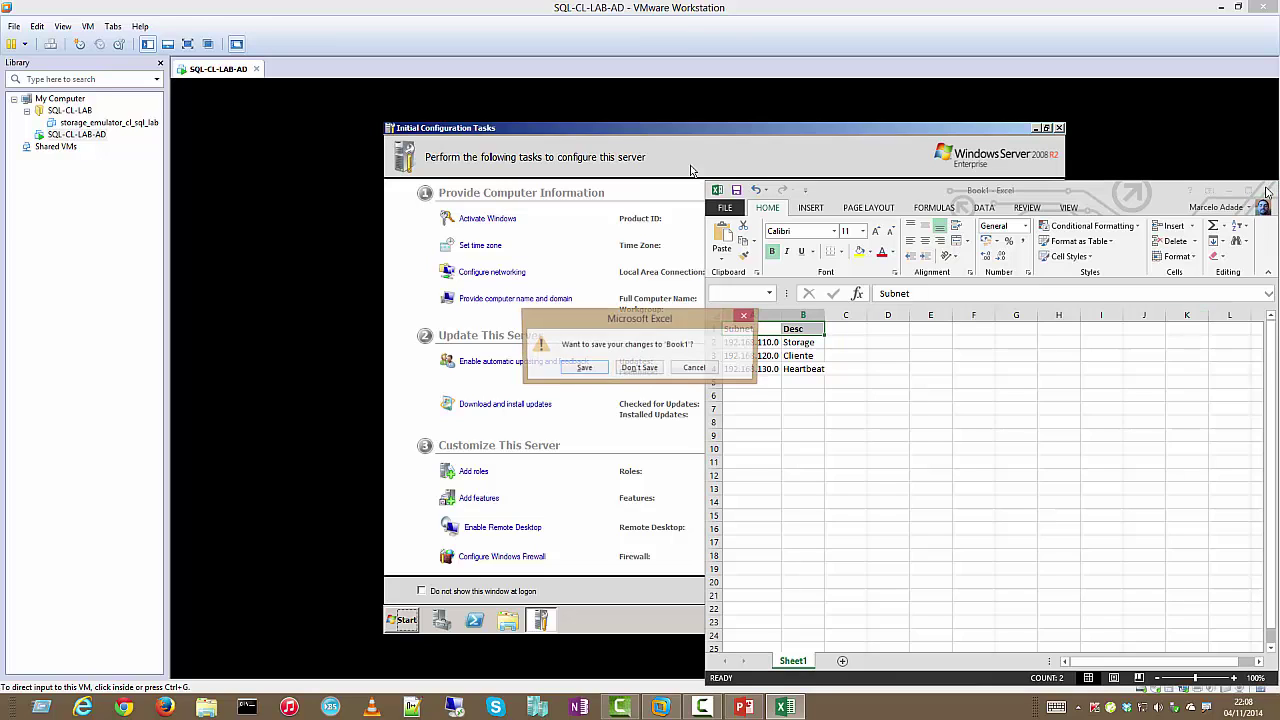
click(648, 368)
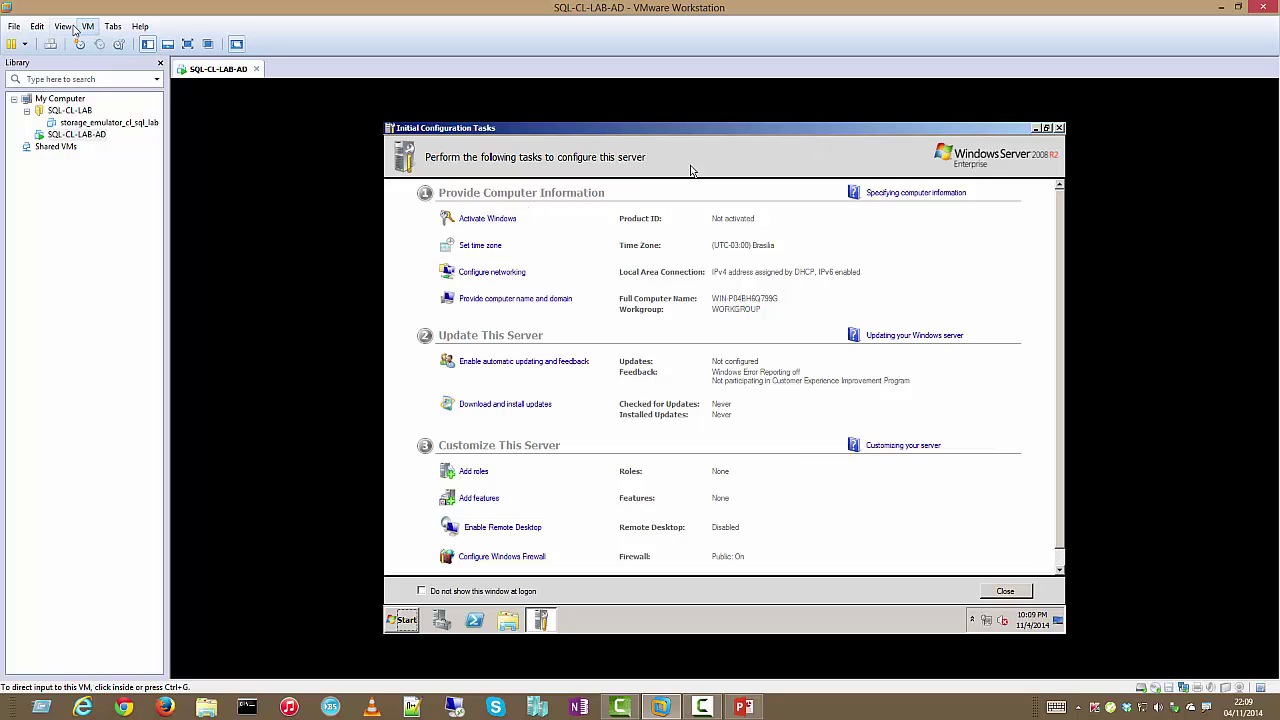
Add a new VMnet2 network in the Virtual Network Editor
click(37, 27)
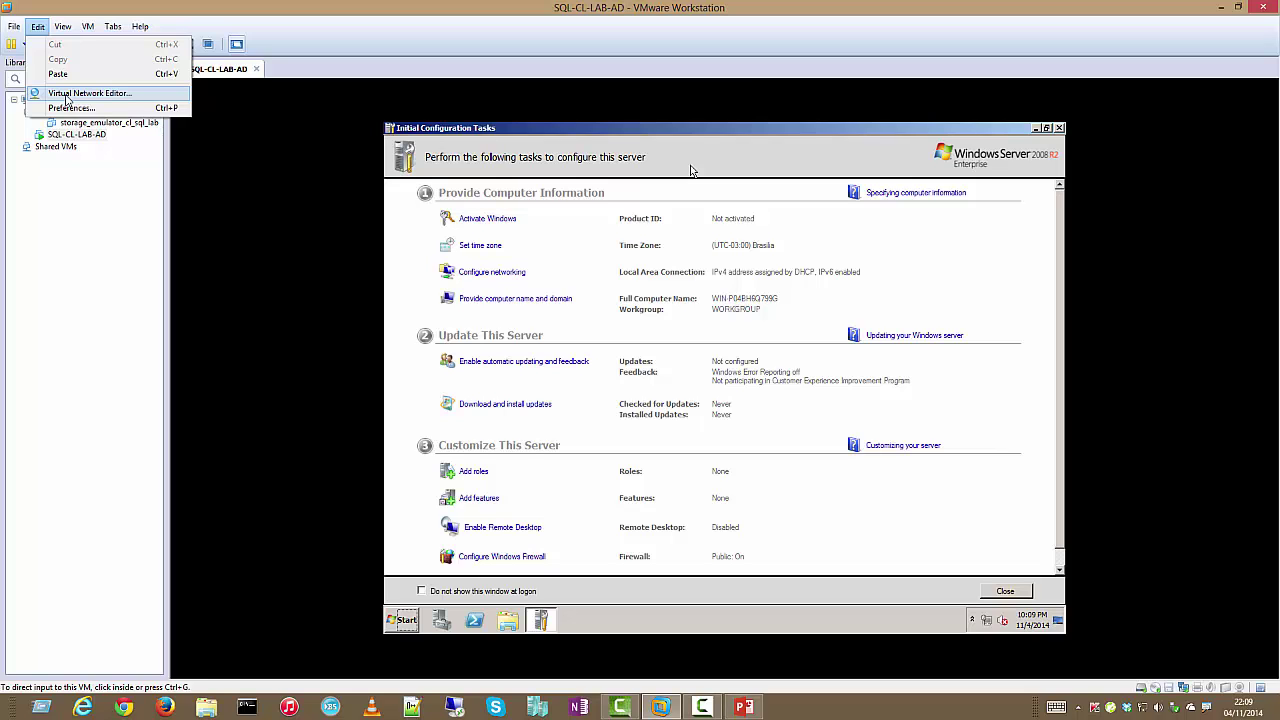
click(68, 94)
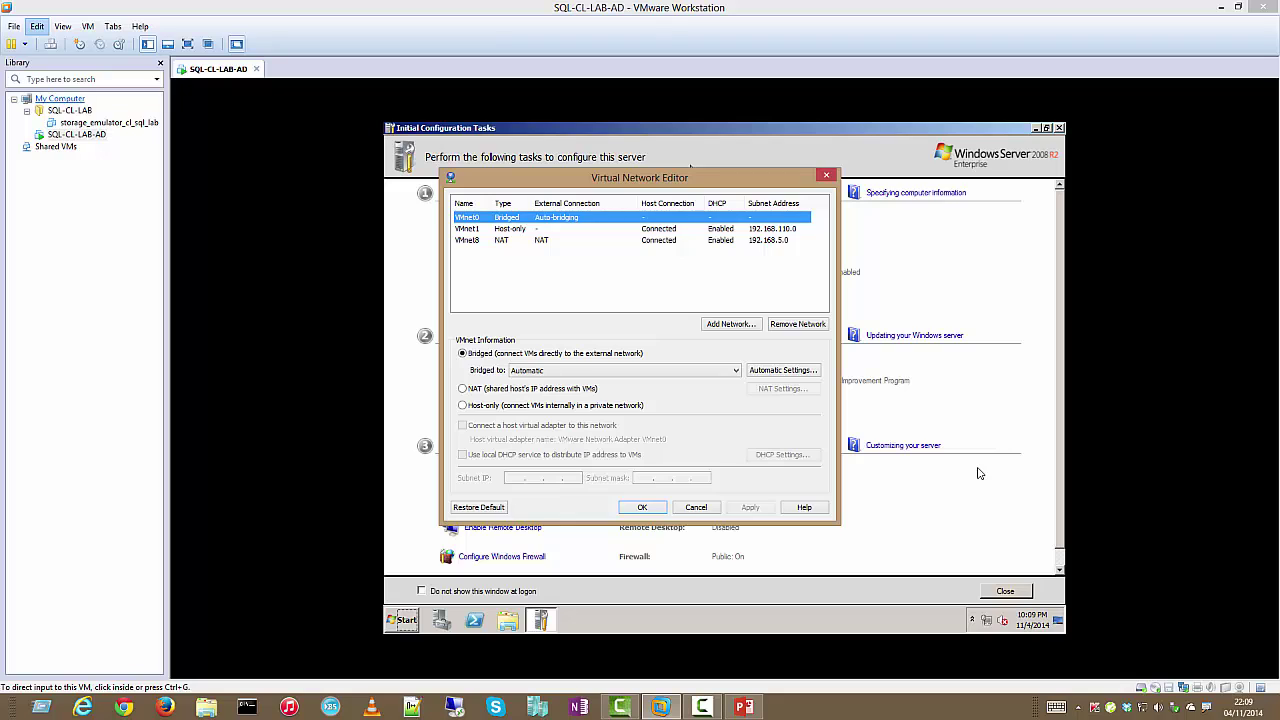
click(731, 325)
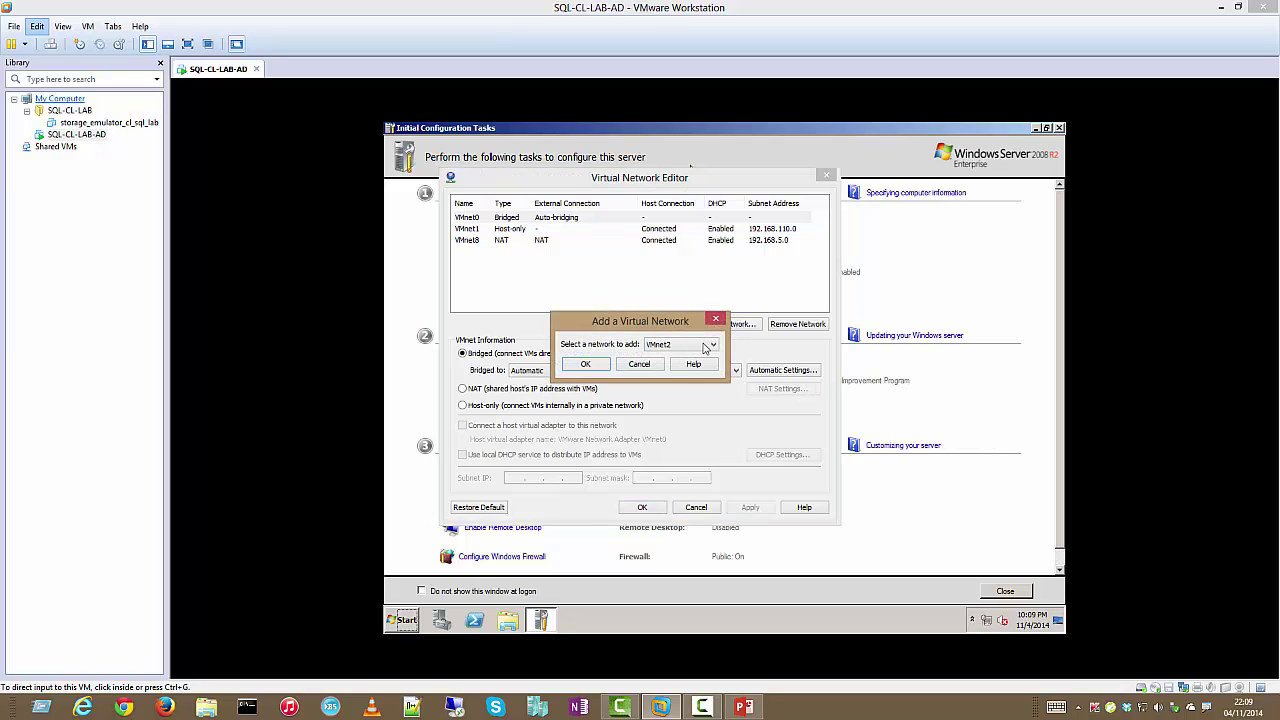
click(707, 345)
click(706, 358)
click(589, 363)
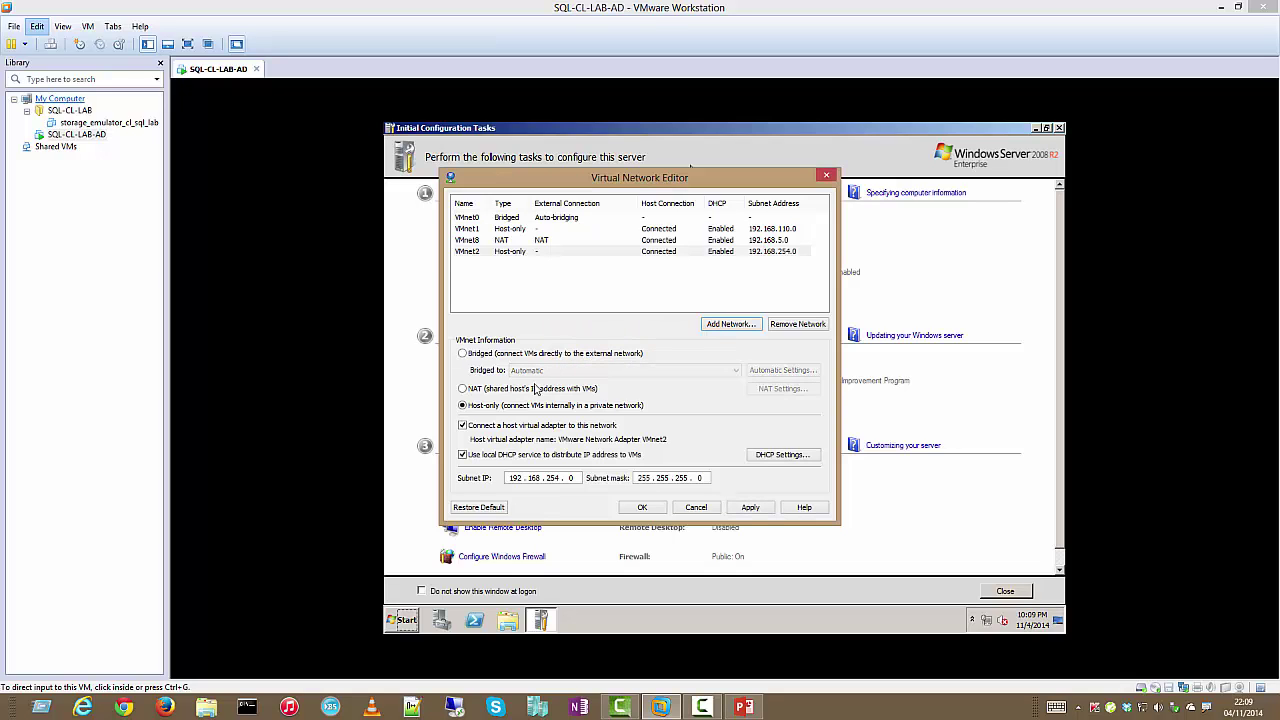
Set VMnet2's subnet to 192.168.120.0 with a matching 192.168.120 DHCP range, then apply
click(549, 478)
double_click(549, 478)
text(120)
click(797, 456)
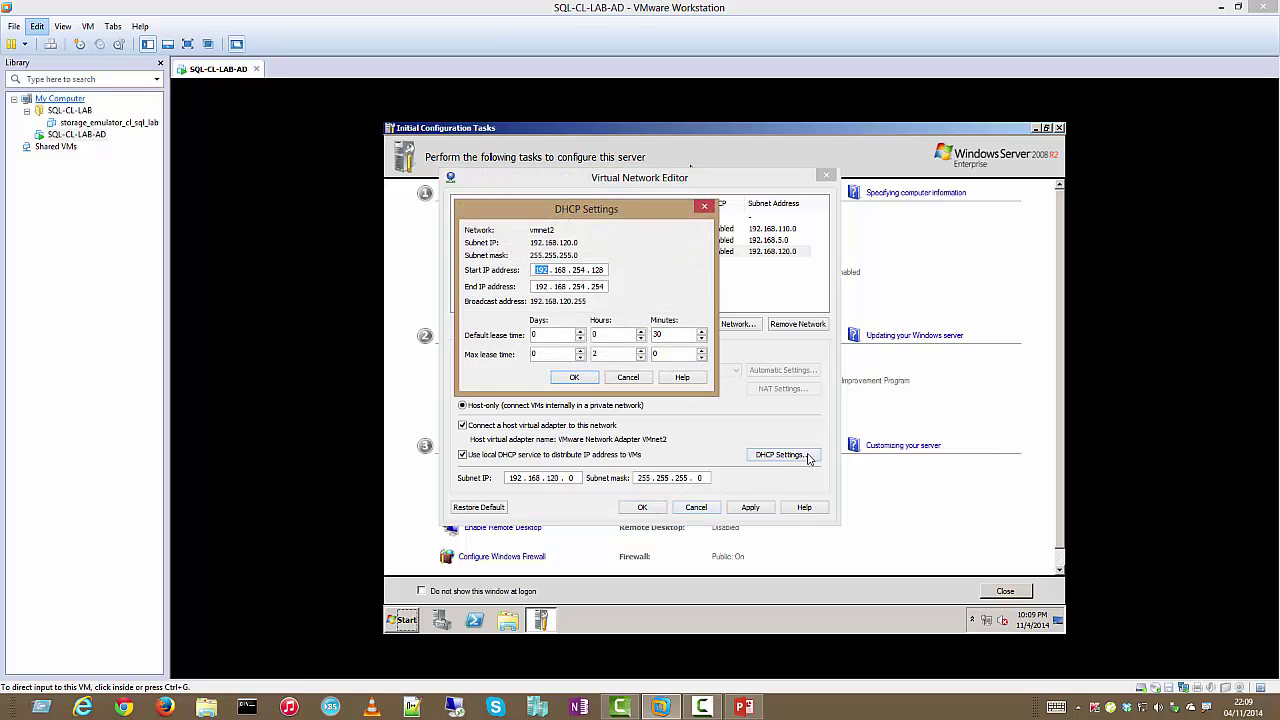
double_click(578, 269)
text(120)
double_click(581, 286)
text(120)
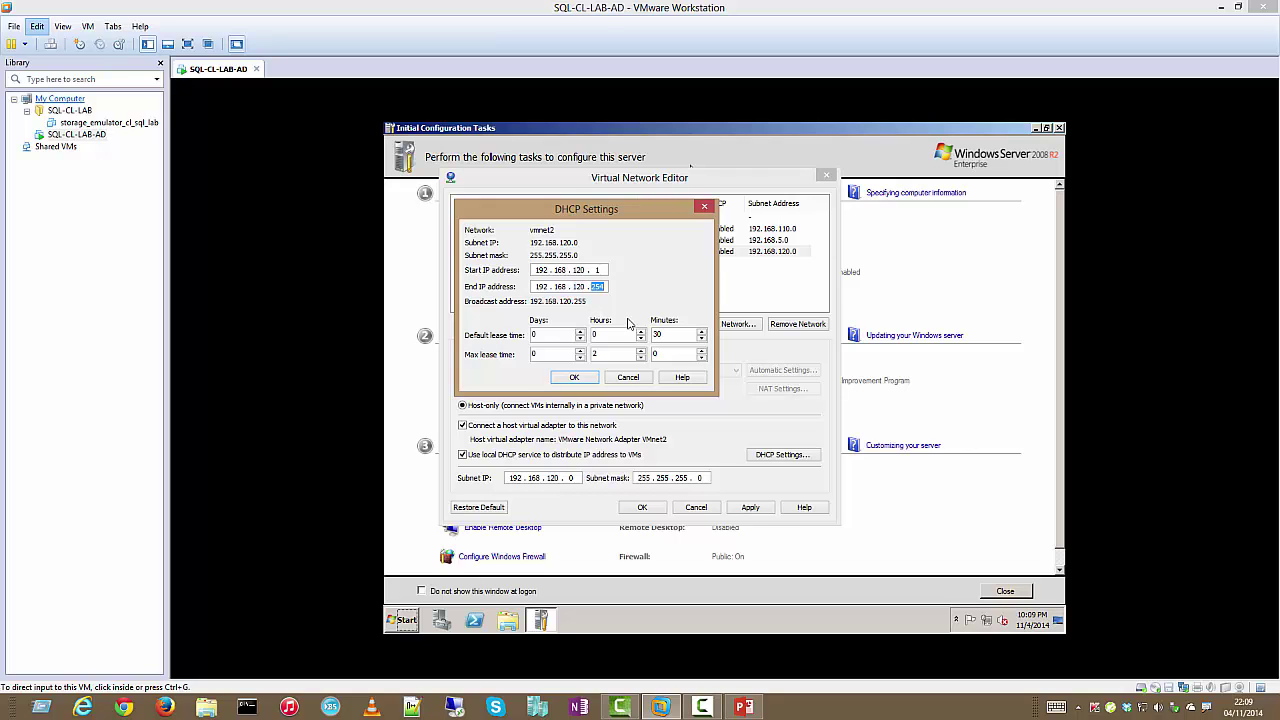
key(Return)
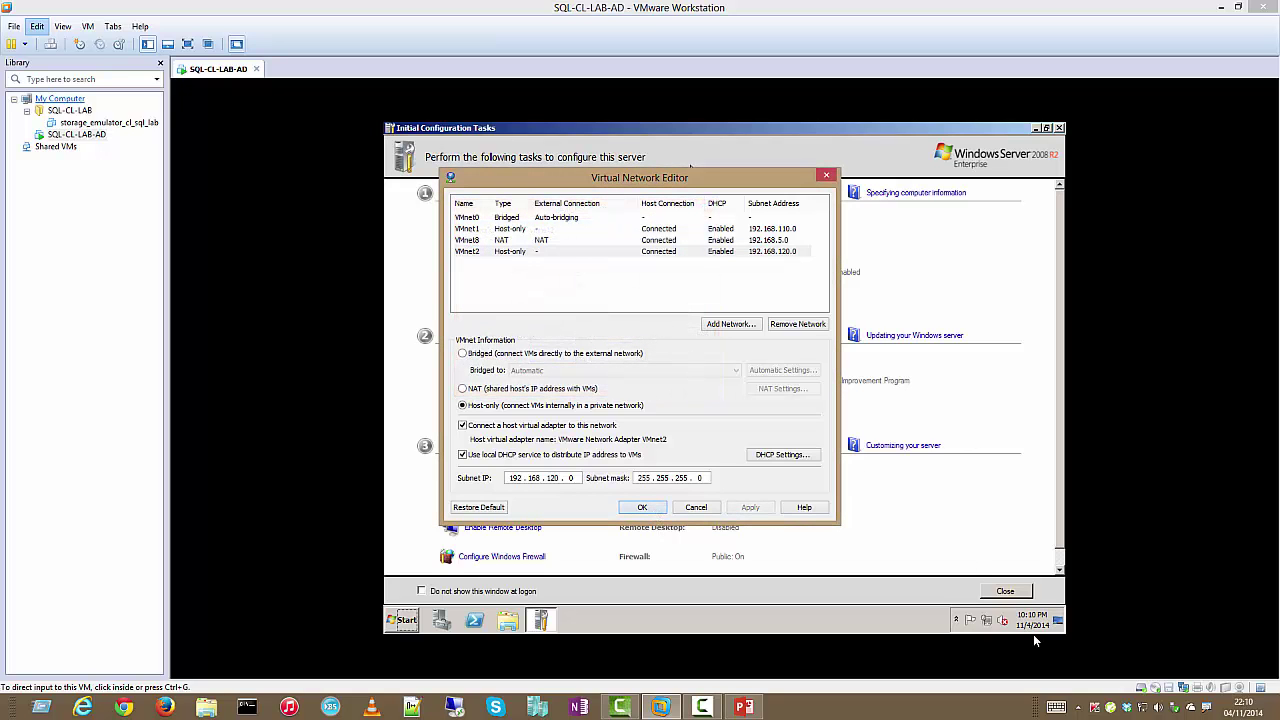
click(648, 508)
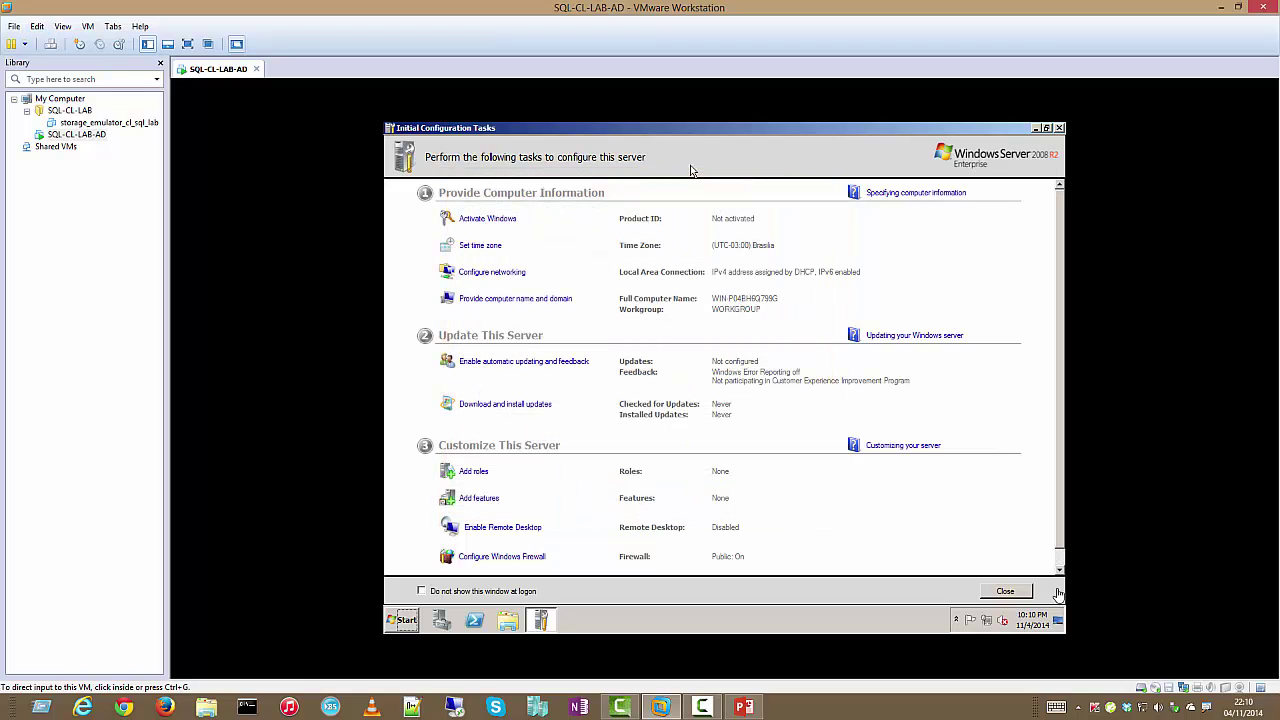
right_click(1141, 707)
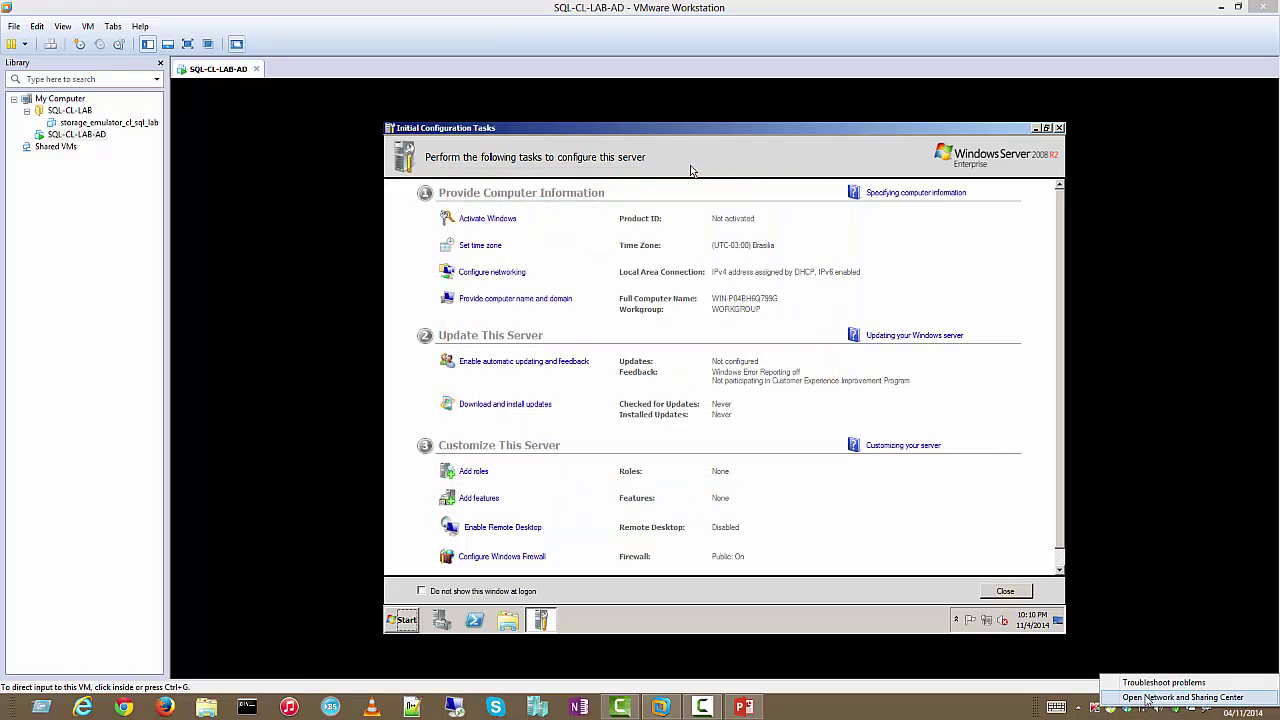
click(1147, 698)
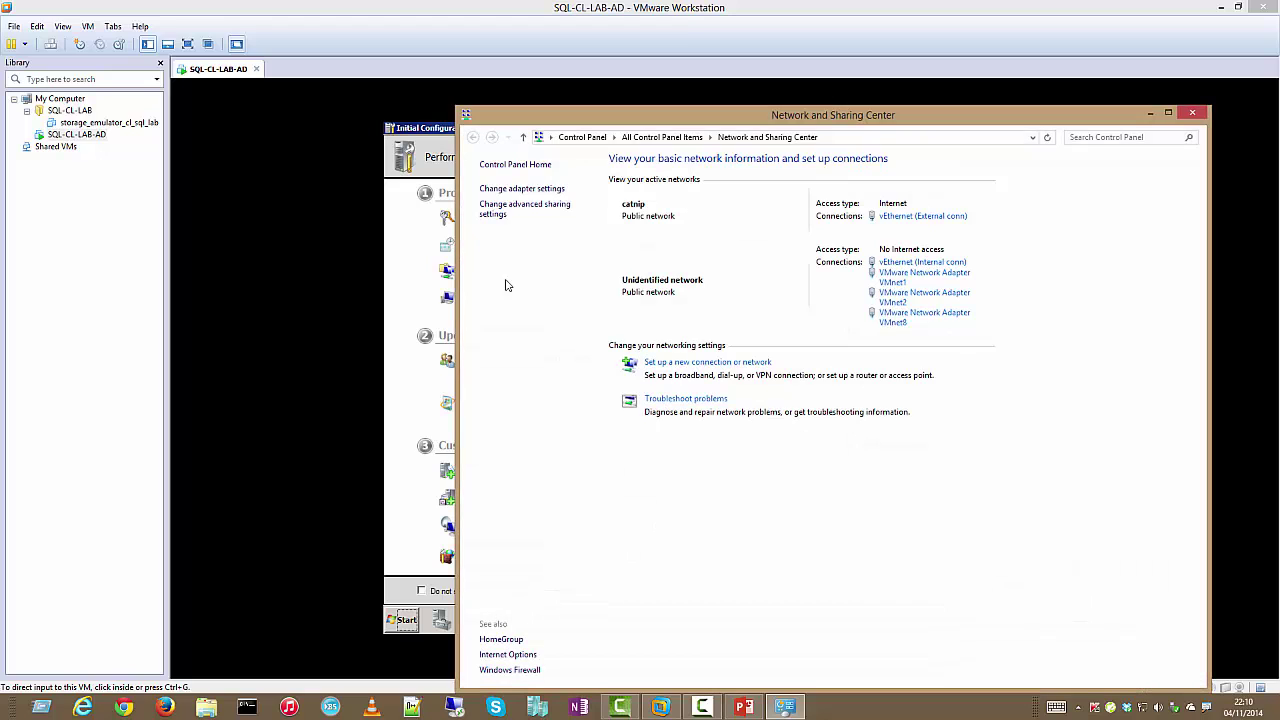
click(524, 188)
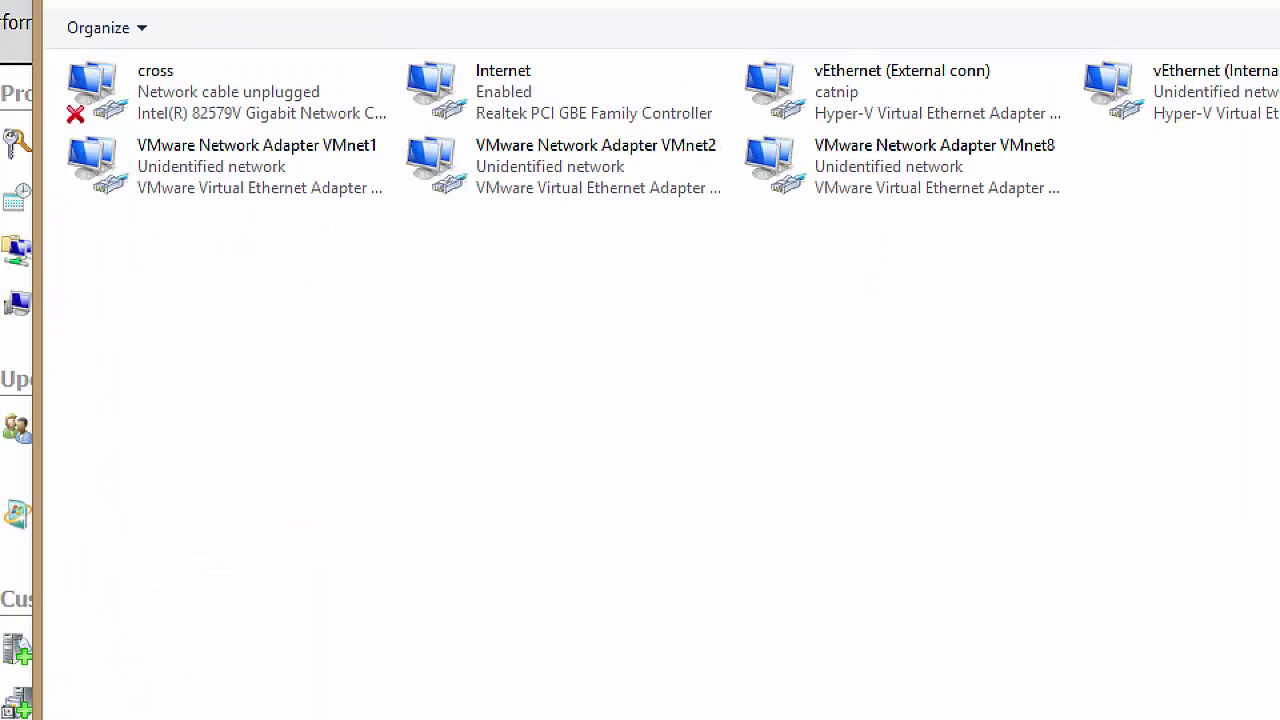
drag(81, 273, 484, 158)
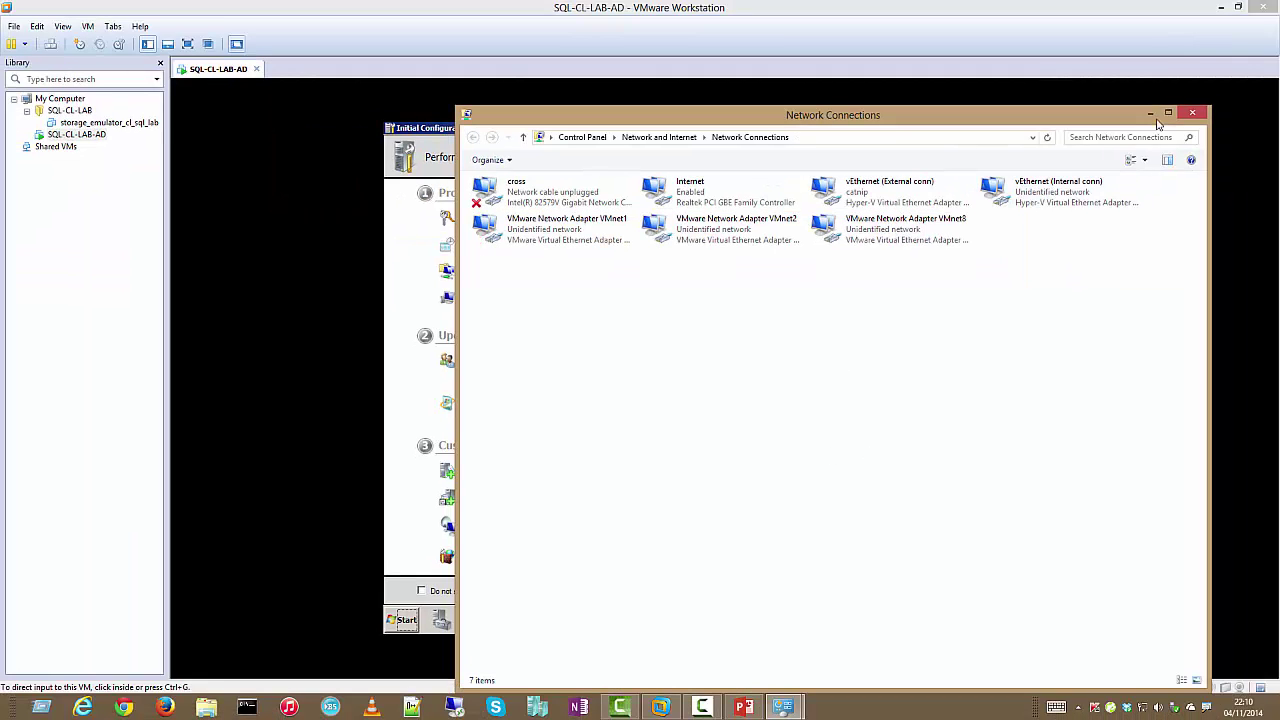
click(1192, 112)
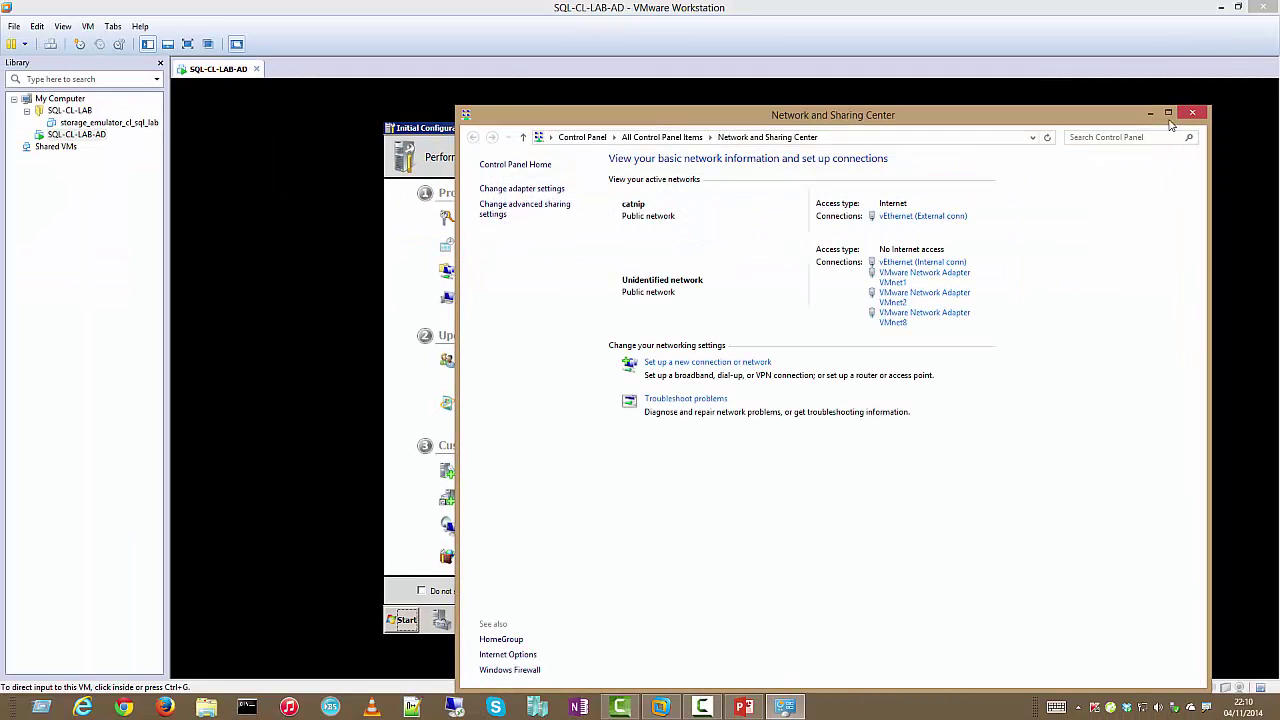
click(1193, 113)
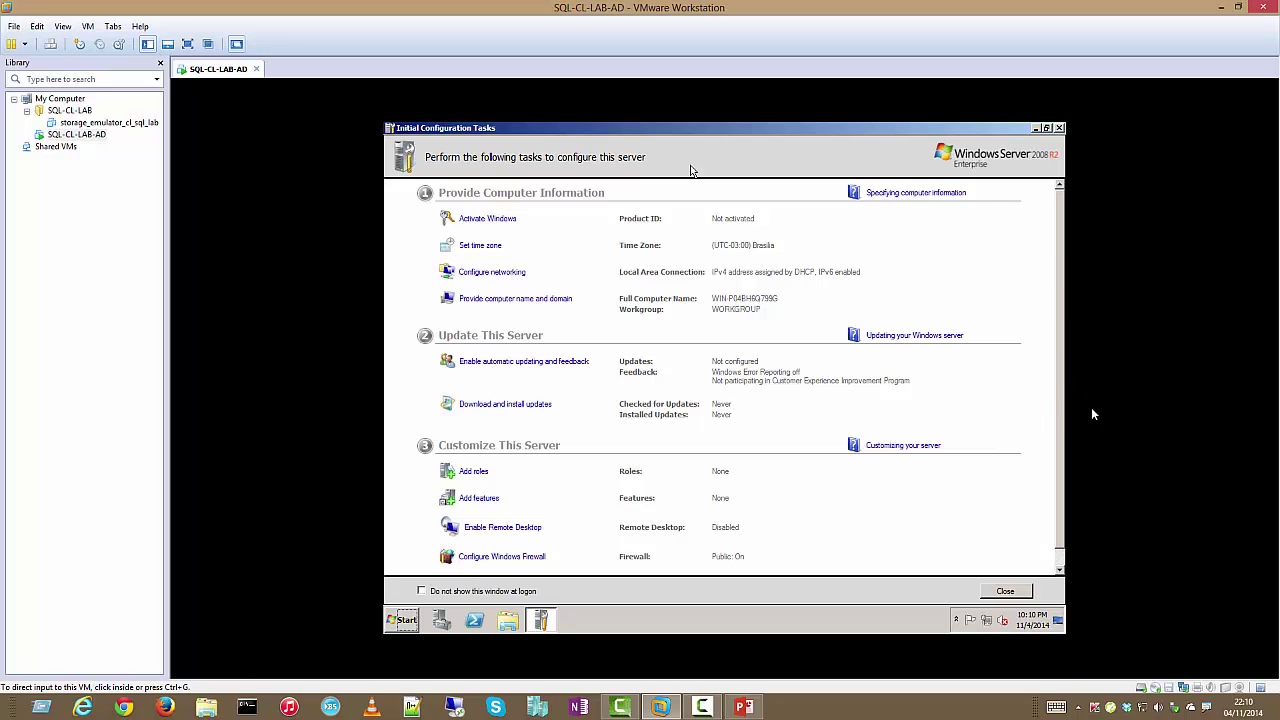
Switch the VM's network adapter from NAT to the custom VMnet2 (Host-only) network
right_click(1183, 687)
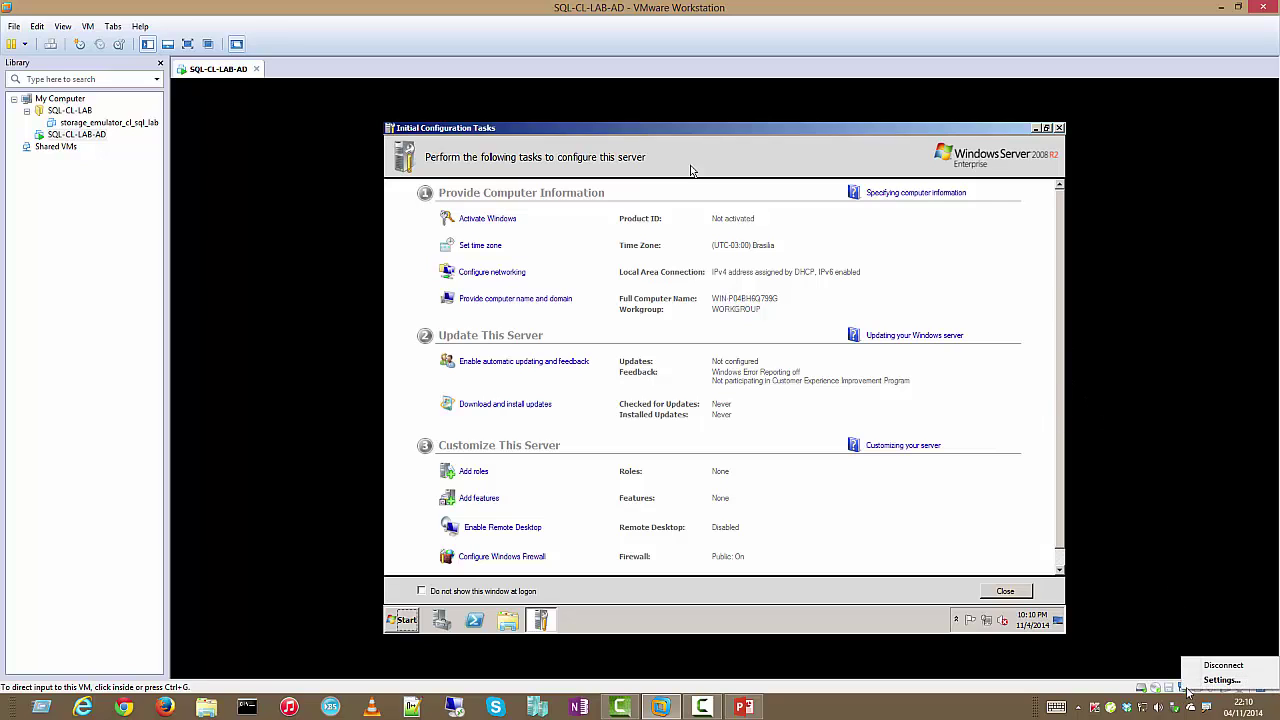
click(1222, 688)
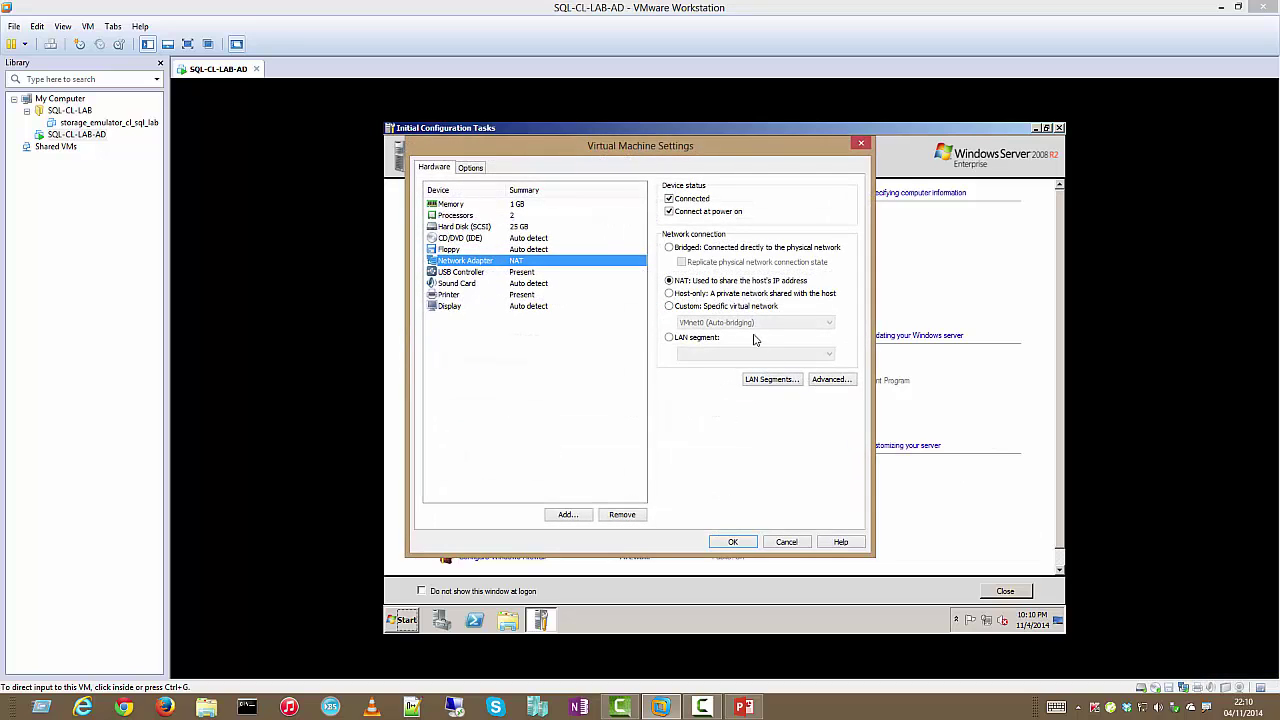
click(698, 308)
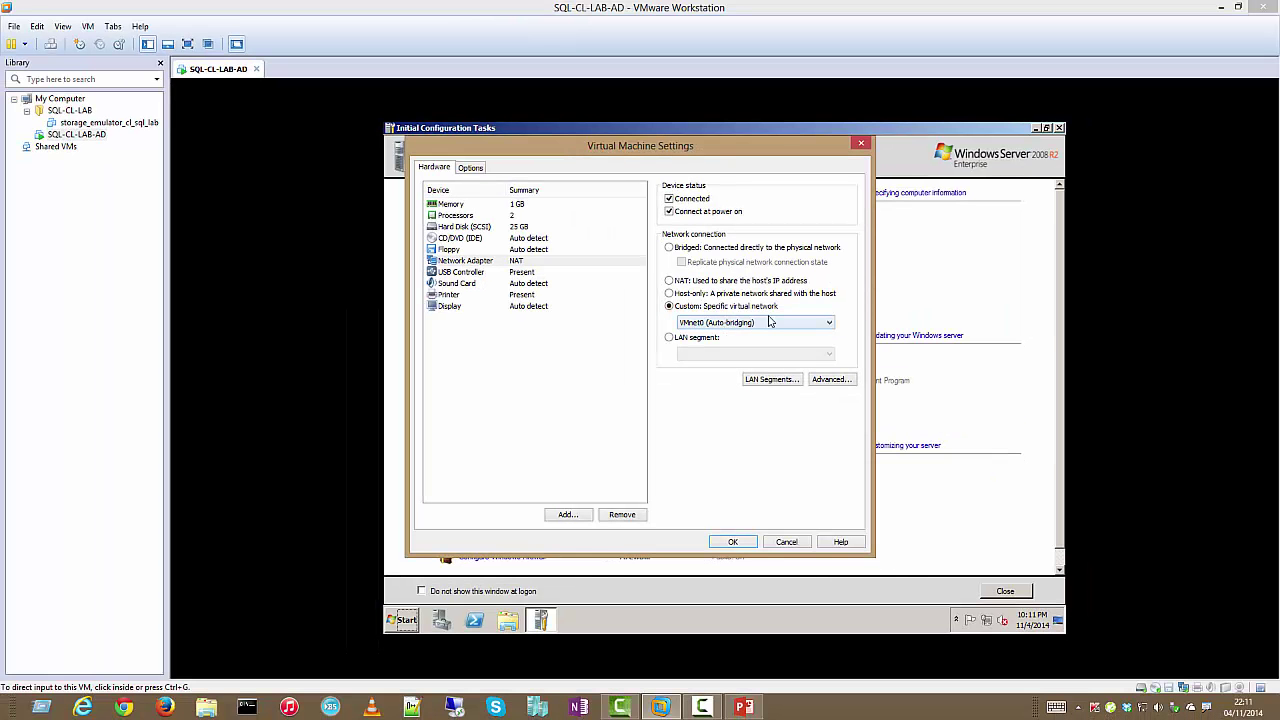
click(818, 321)
click(758, 352)
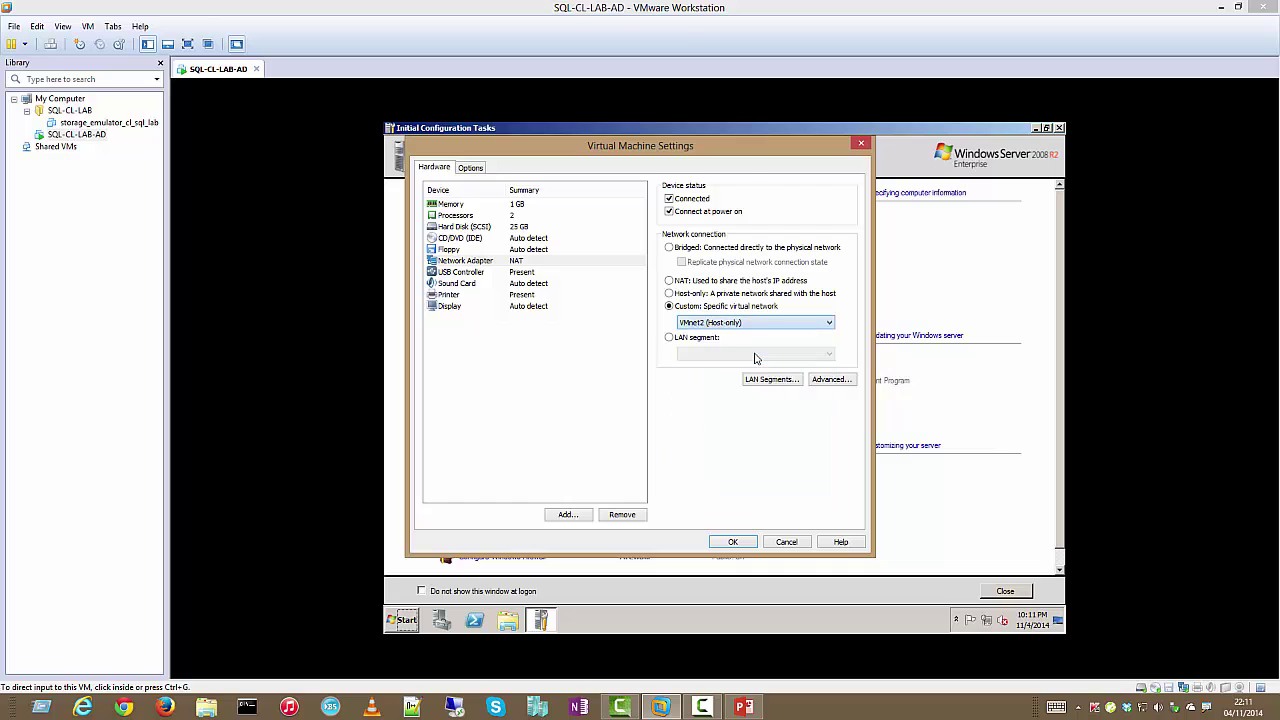
click(742, 545)
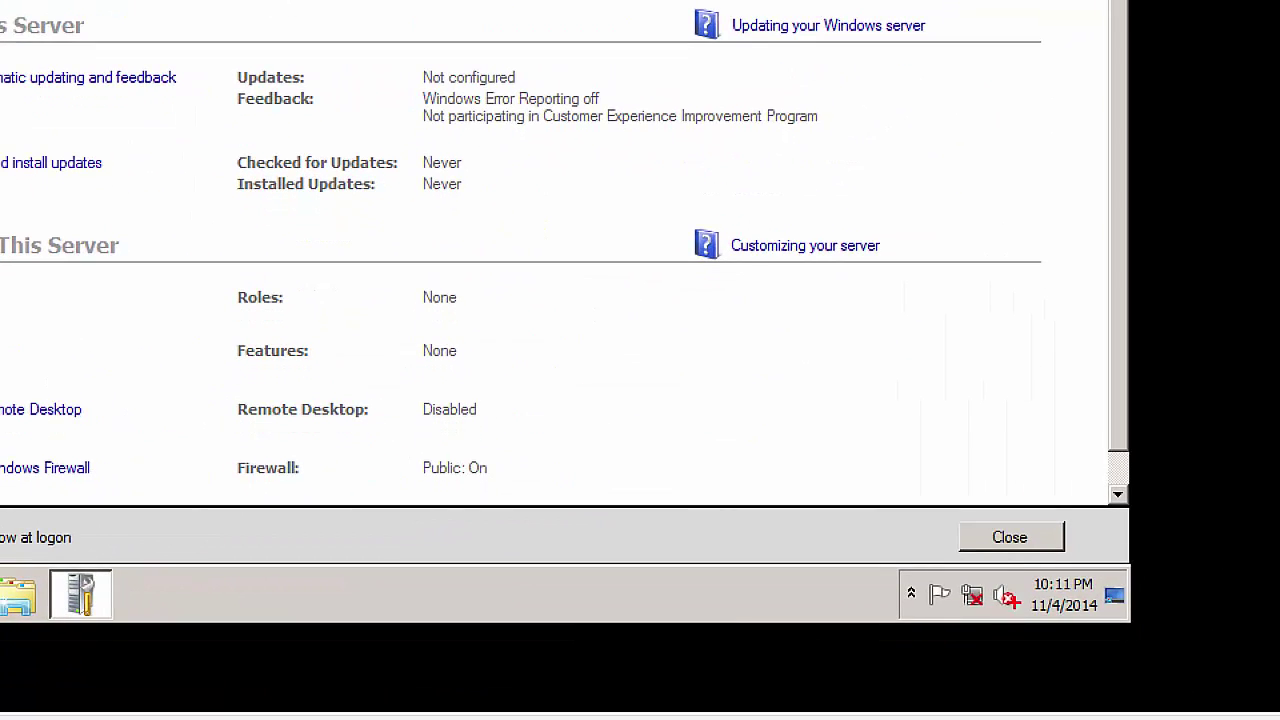
drag(900, 560, 1020, 630)
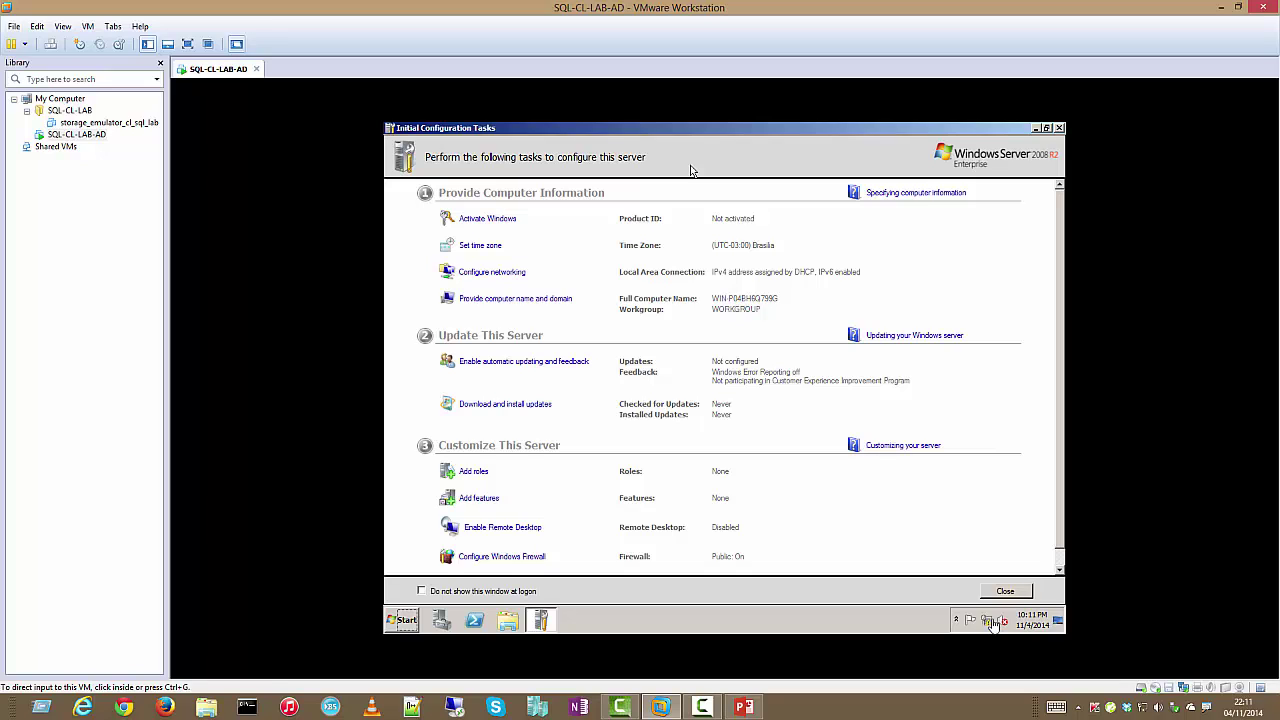
Close Initial Configuration Tasks and open the guest's adapter settings from Network and Sharing Center
click(1018, 598)
click(1004, 592)
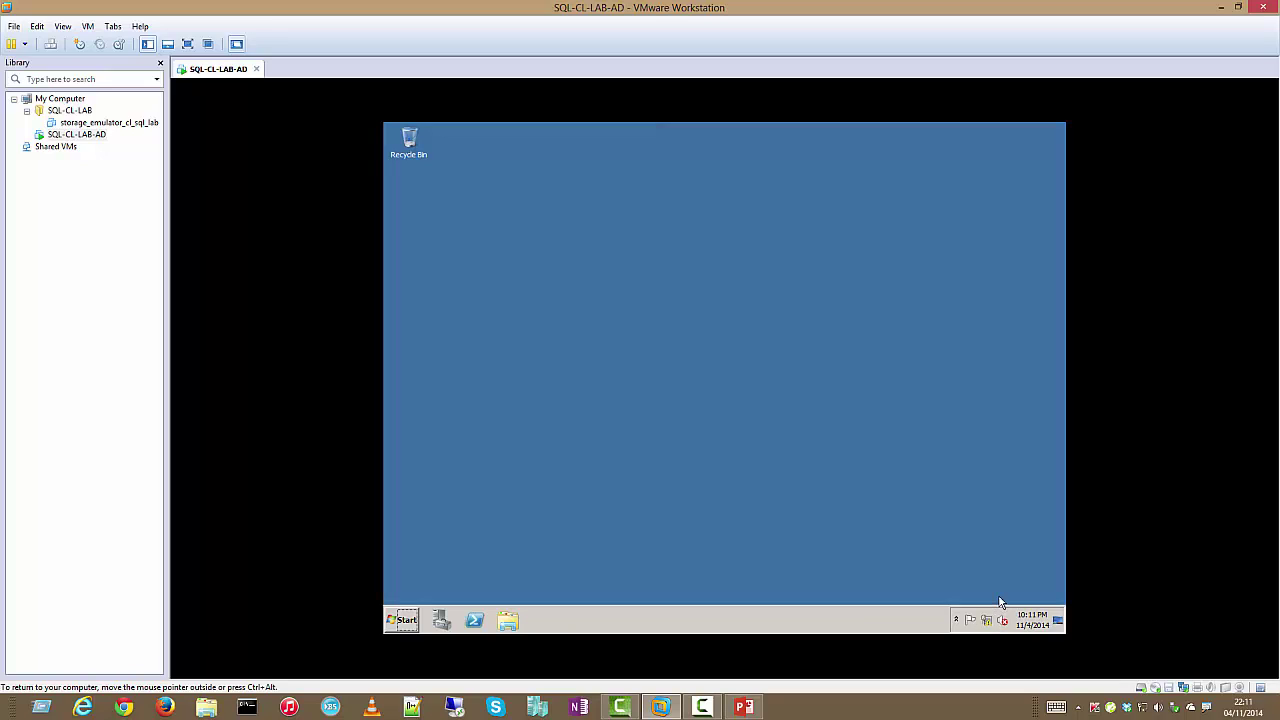
right_click(990, 622)
click(996, 612)
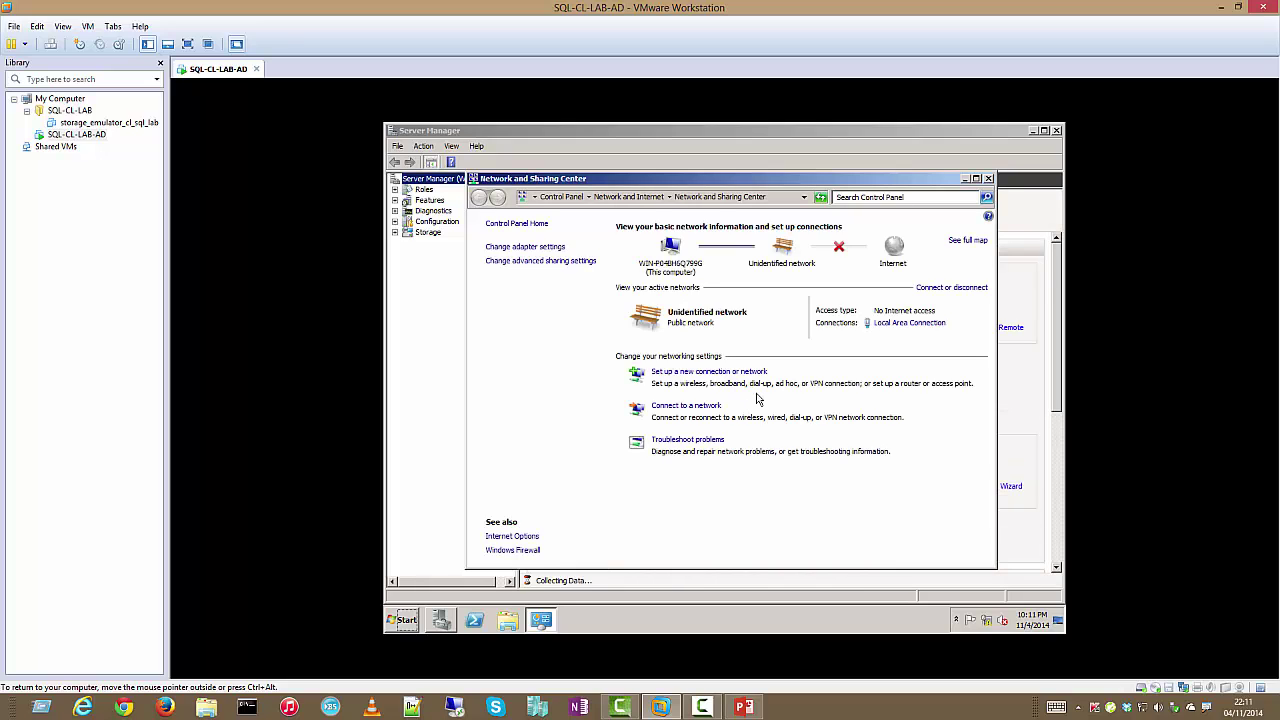
click(558, 247)
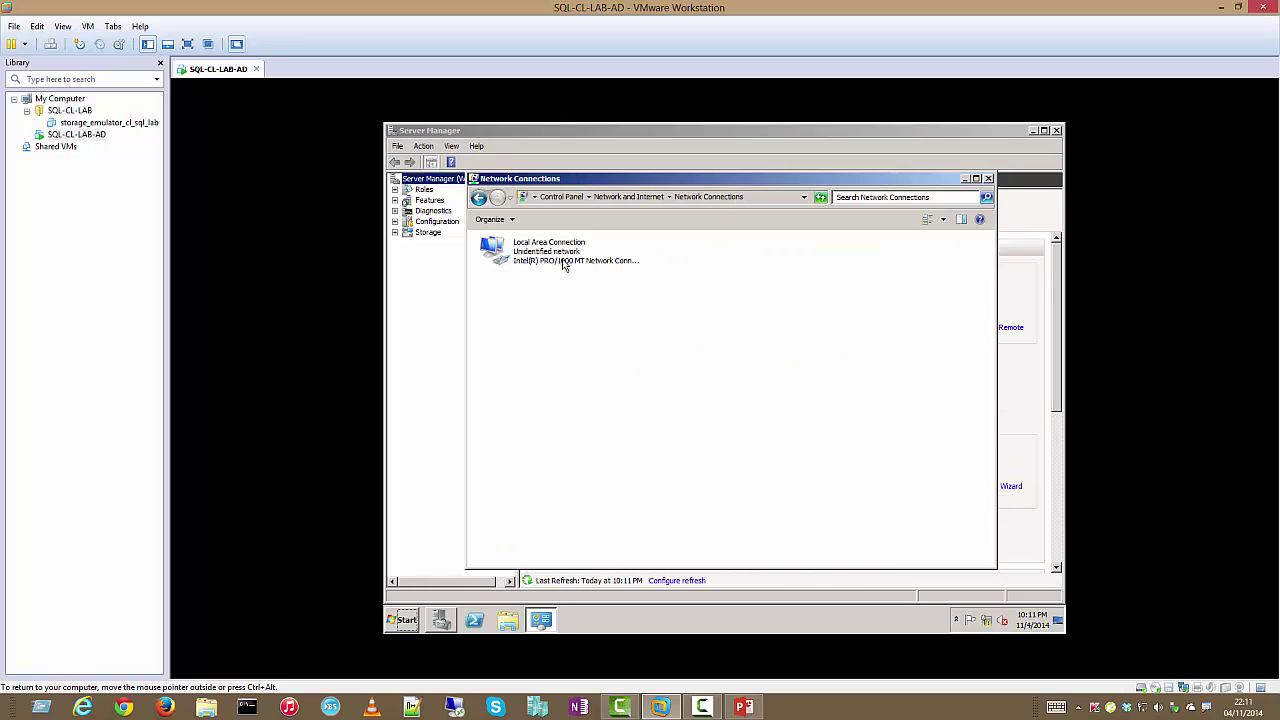
Uncheck Internet Protocol Version 6 in the Local Area Connection properties
right_click(558, 260)
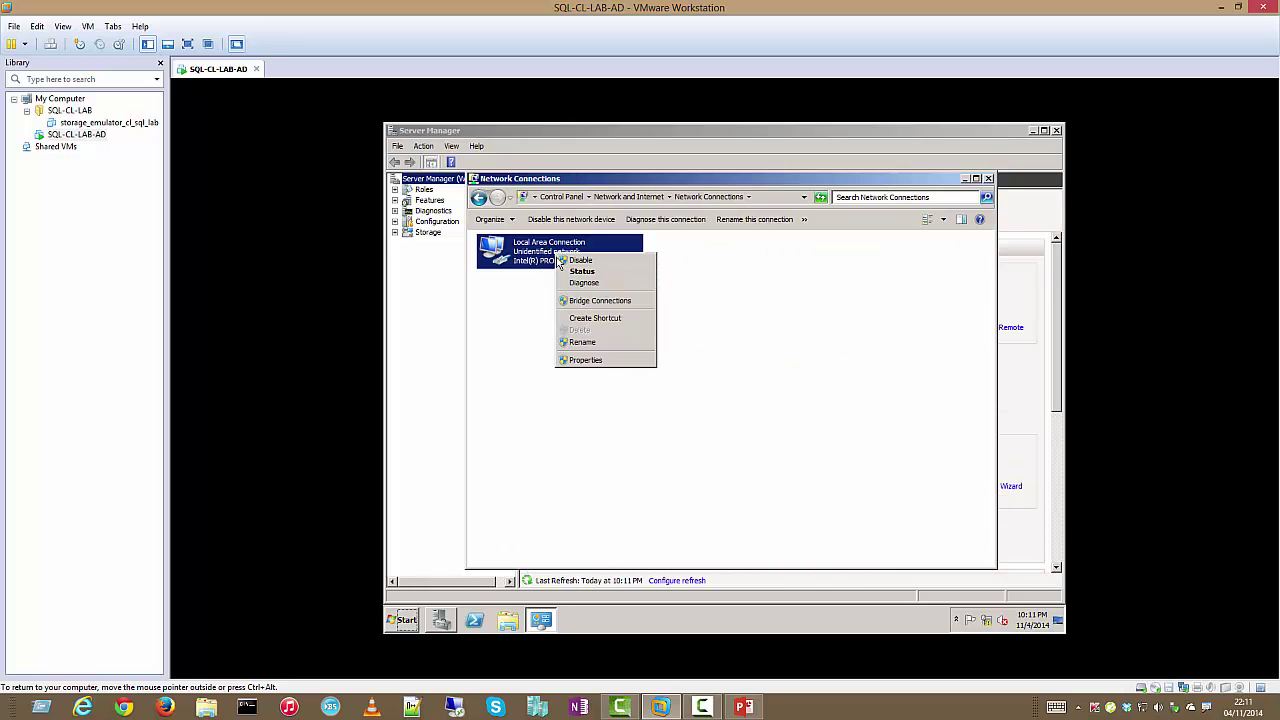
click(591, 358)
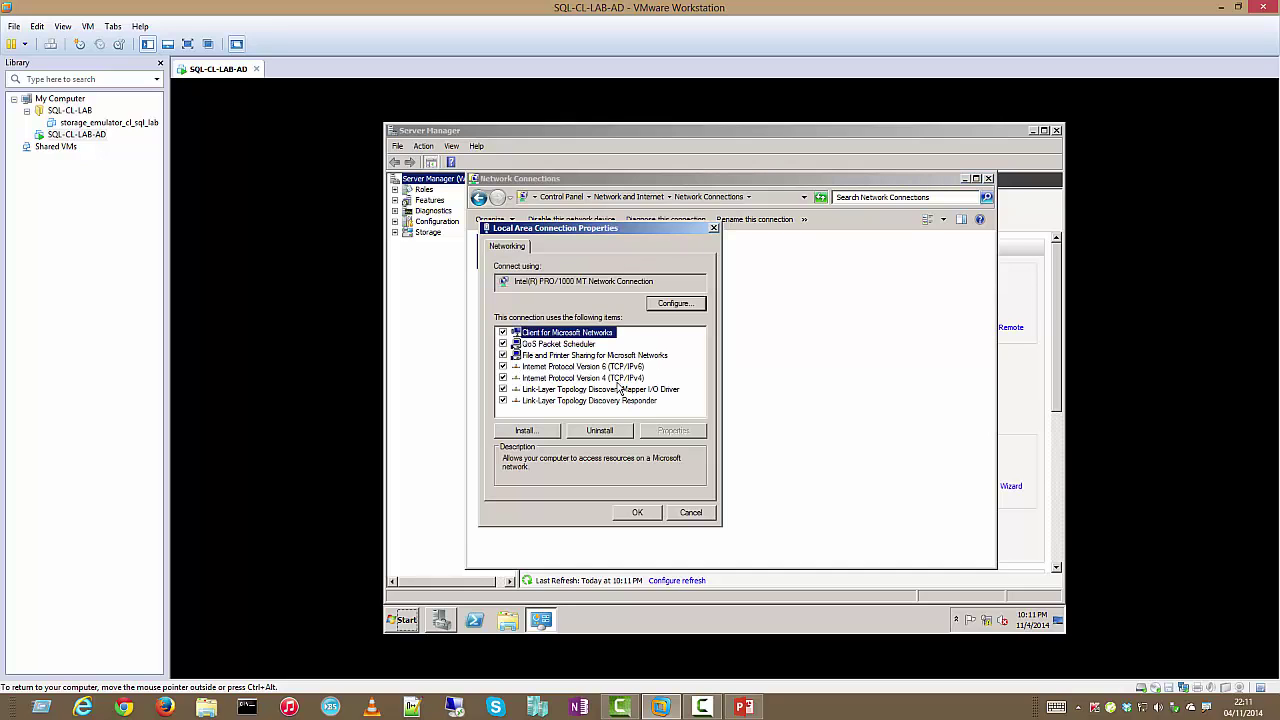
click(619, 379)
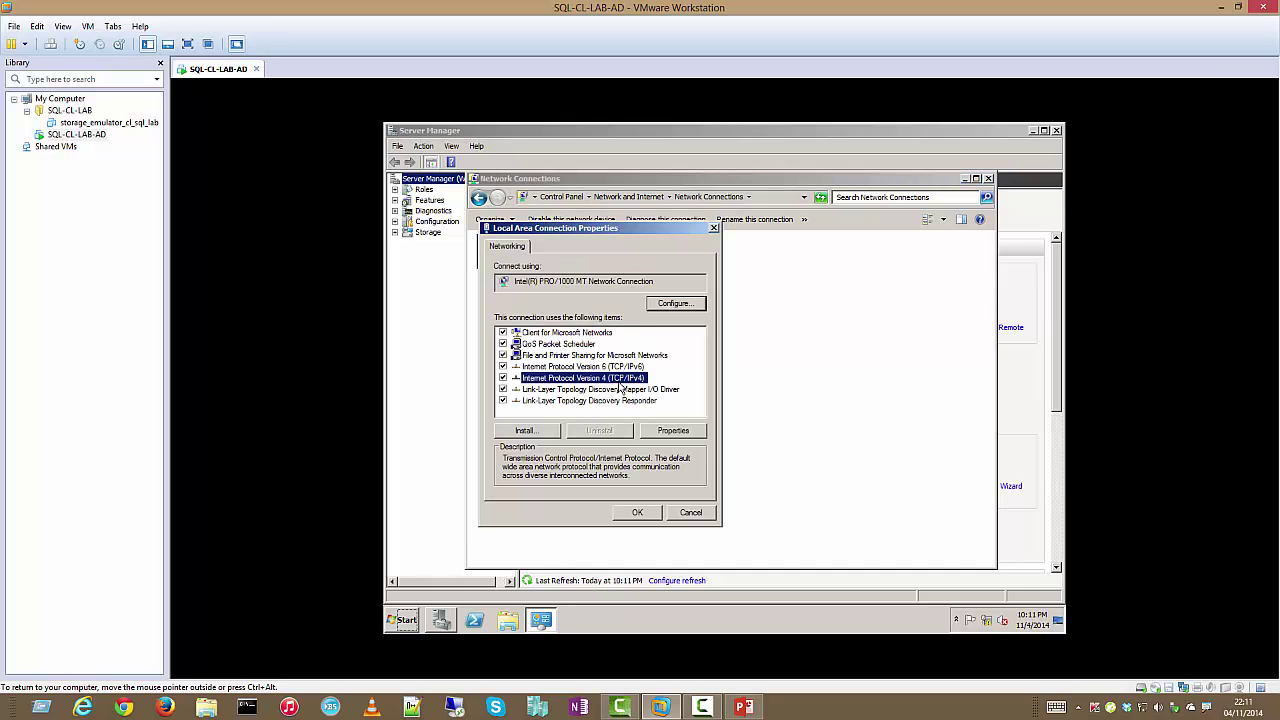
click(503, 366)
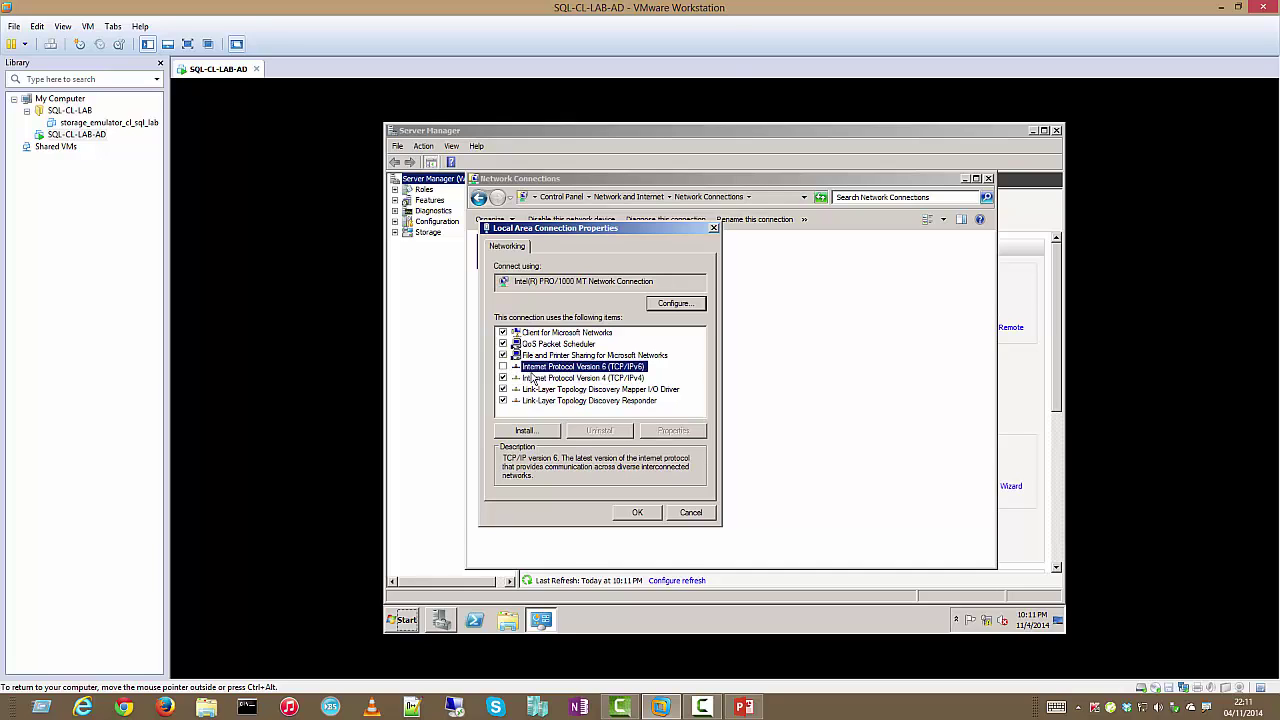
click(540, 379)
Give IPv4 a static 192.168.120 address, mask 255.255.255.0, with that address as preferred DNS
click(662, 430)
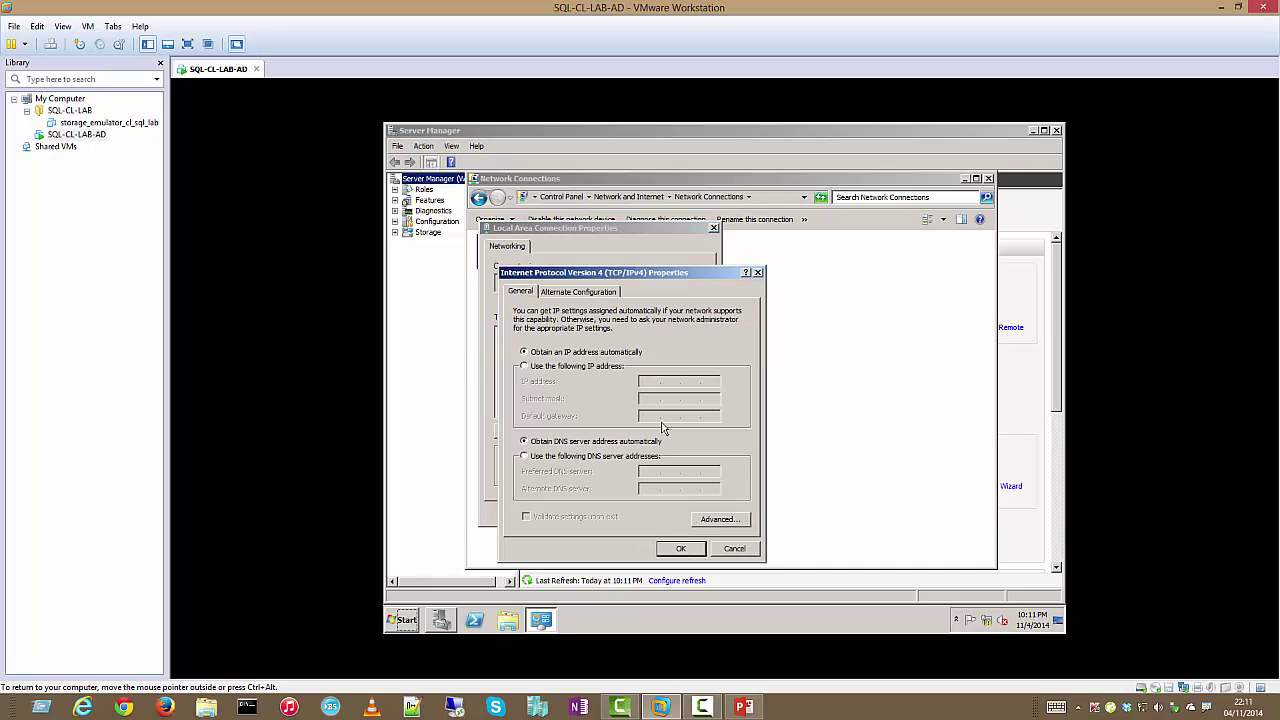
click(606, 366)
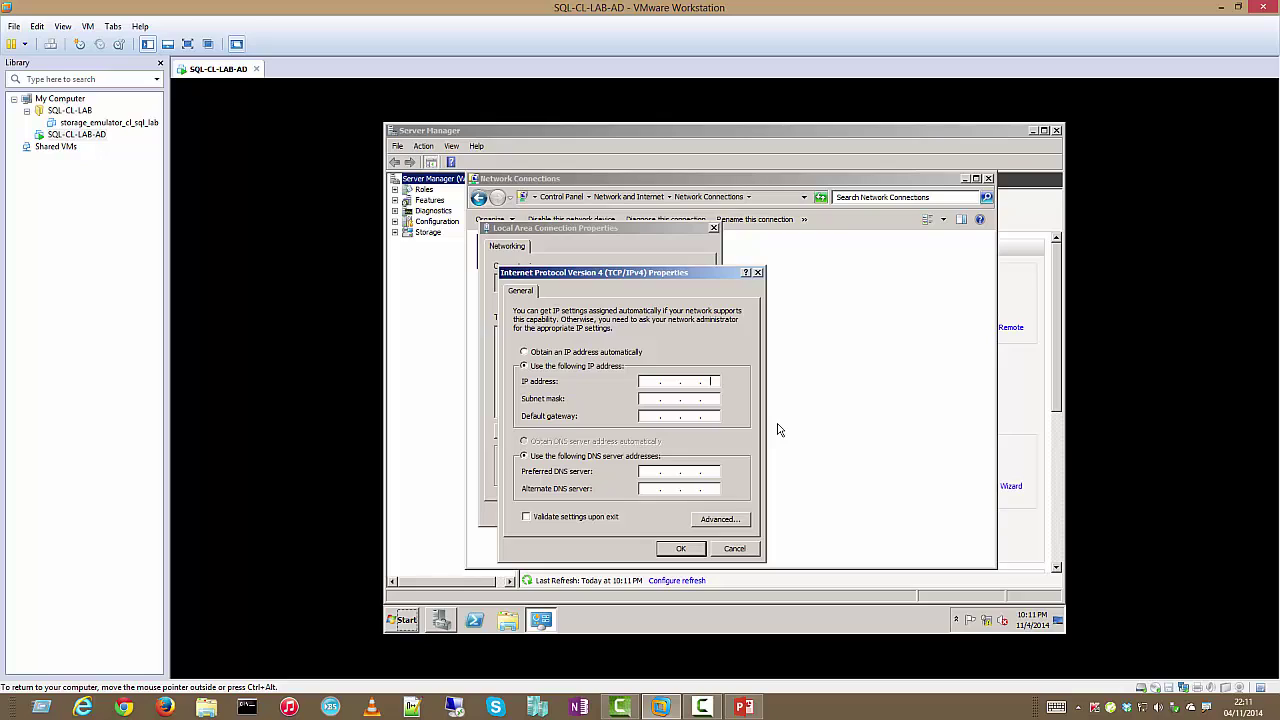
click(662, 384)
key(Tab)
key(Tab)
key(Tab)
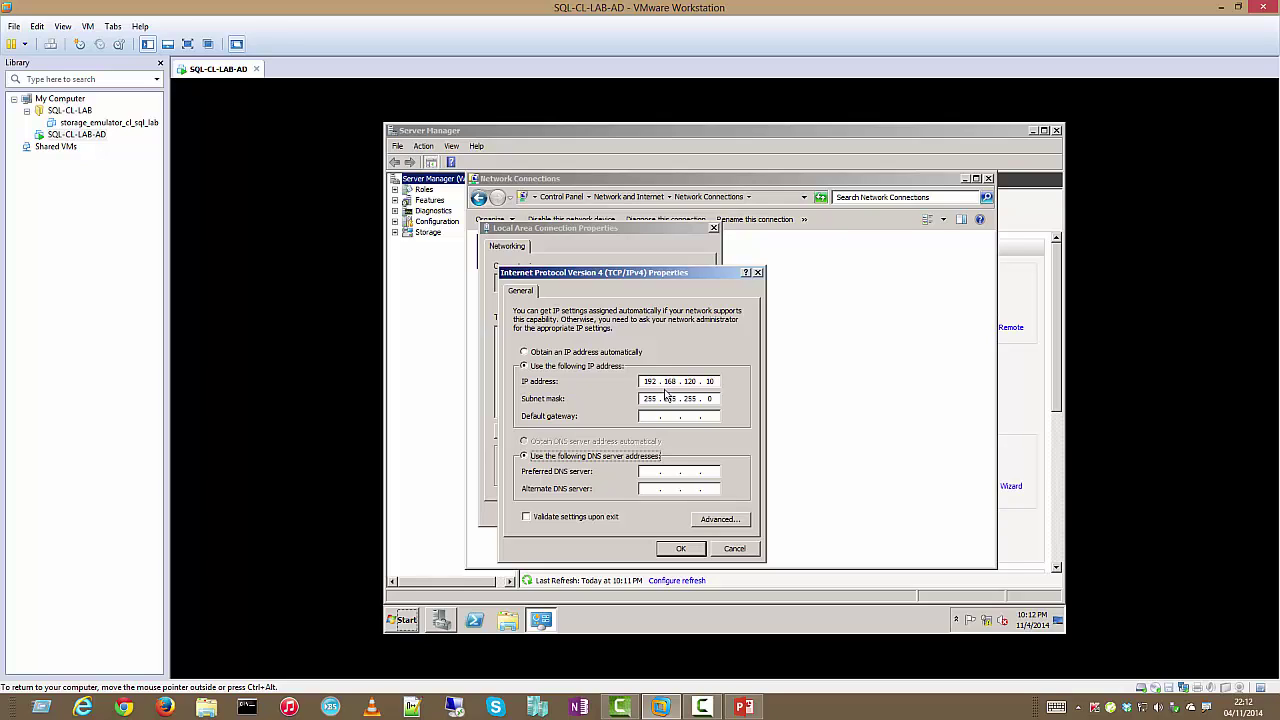
click(650, 471)
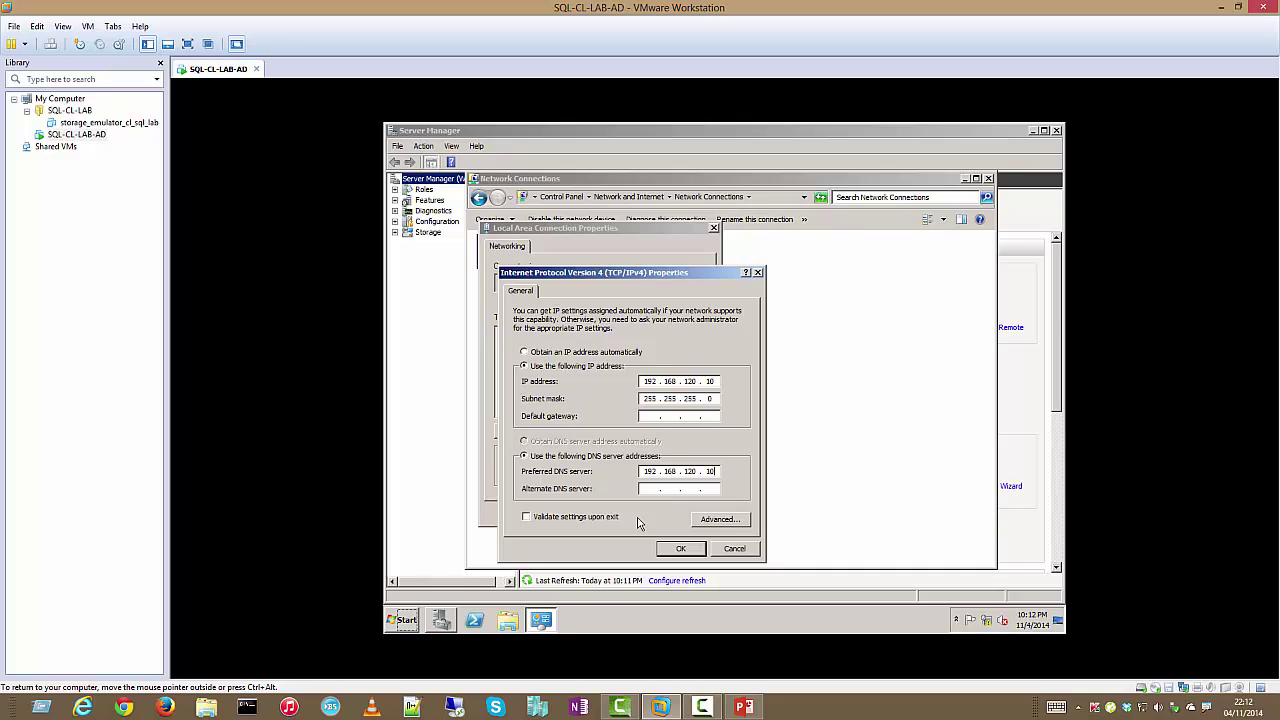
click(680, 548)
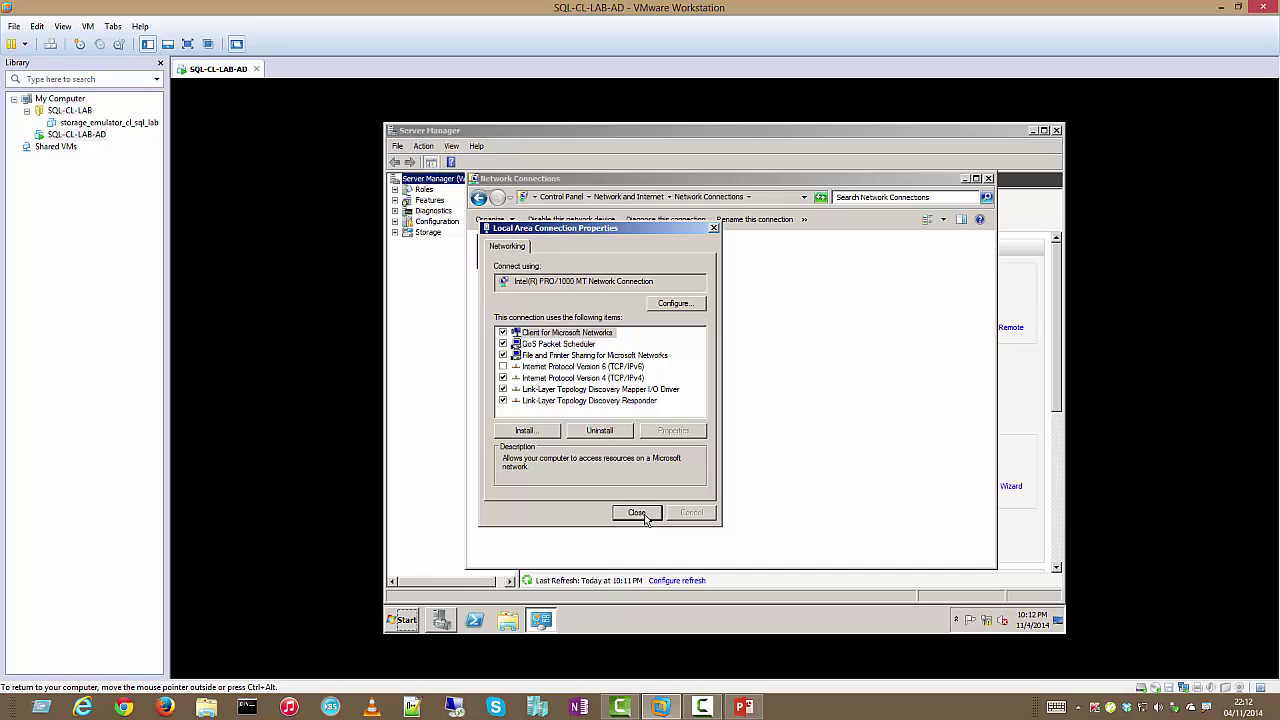
click(637, 513)
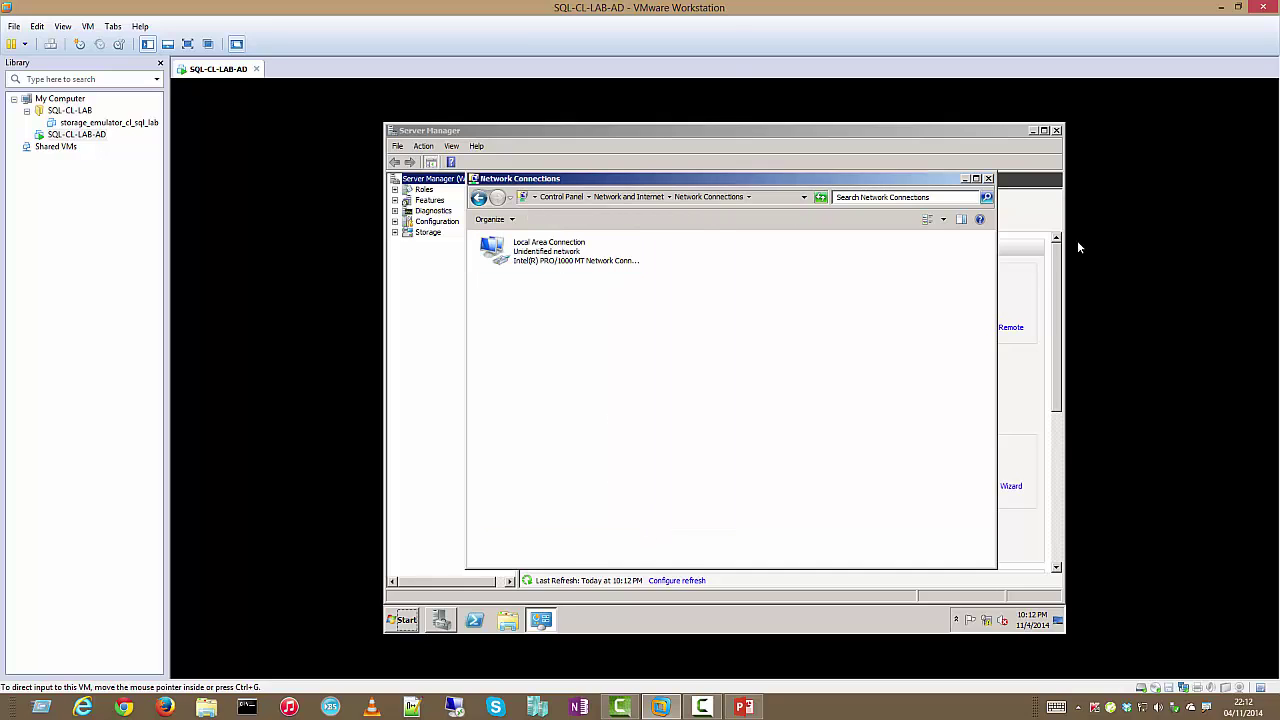
Close Network Connections and open the Windows Firewall properties from the Start menu
click(988, 179)
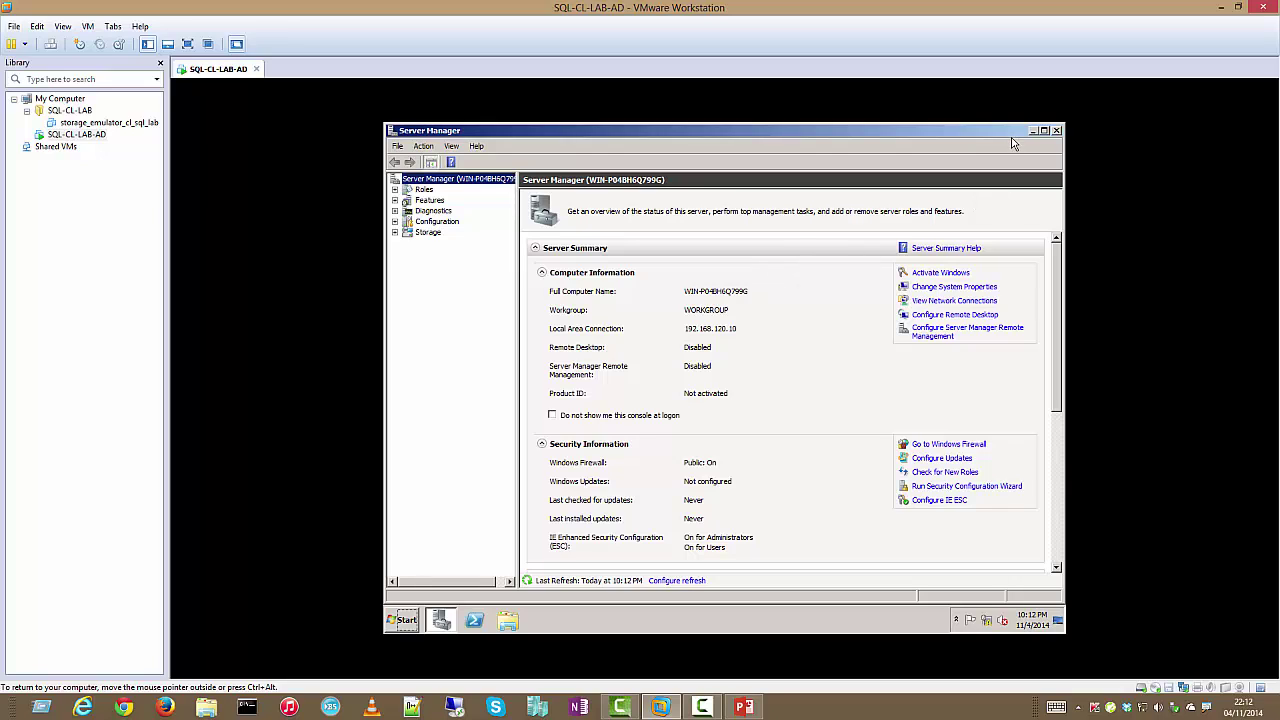
click(404, 618)
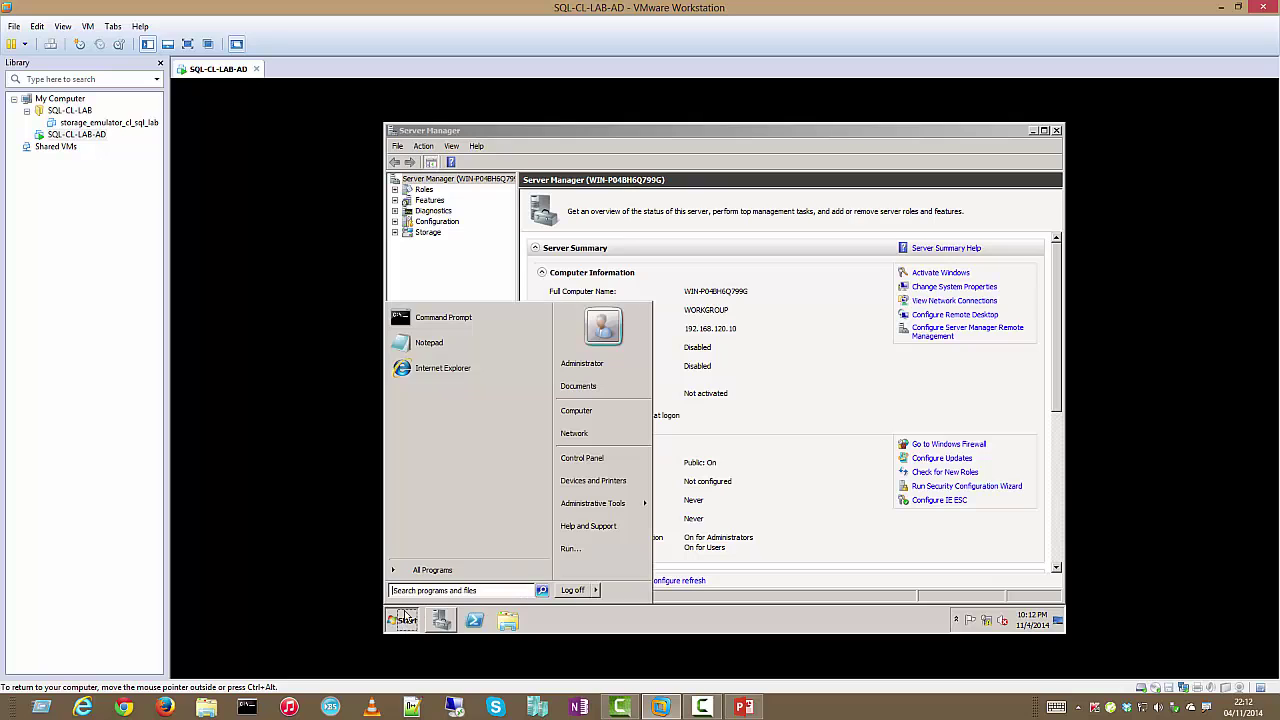
click(432, 570)
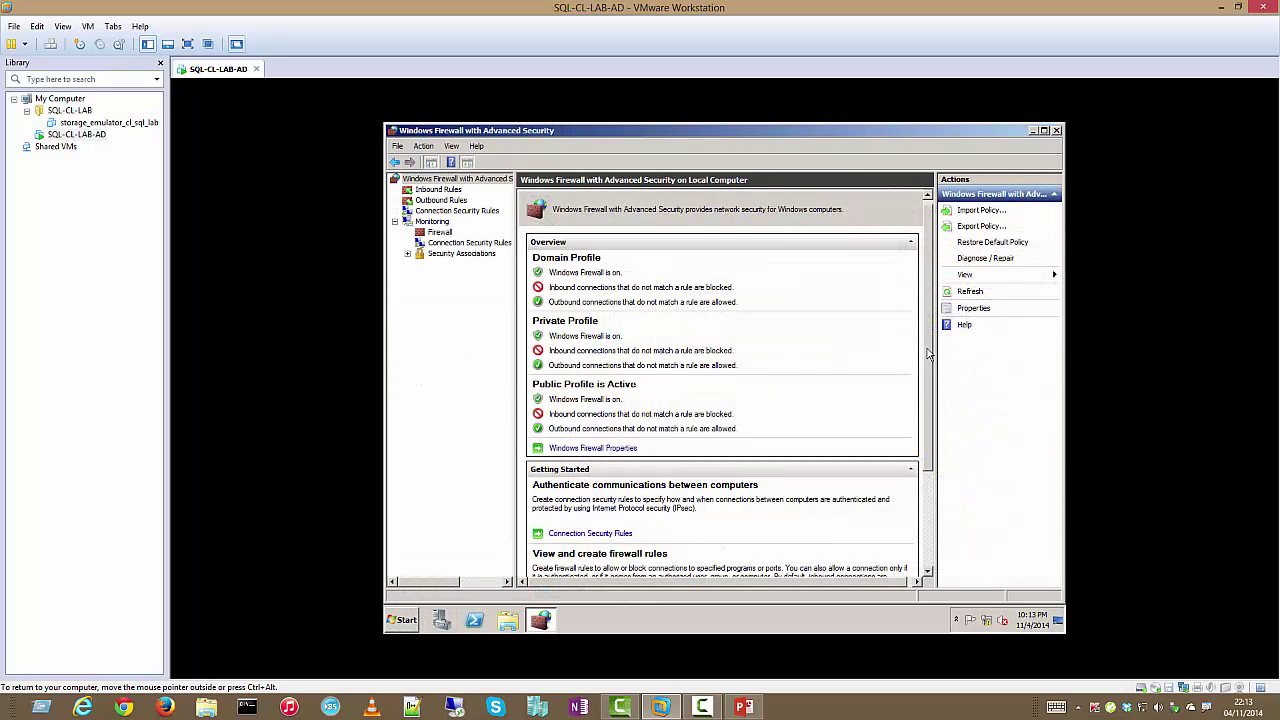
drag(928, 357, 924, 461)
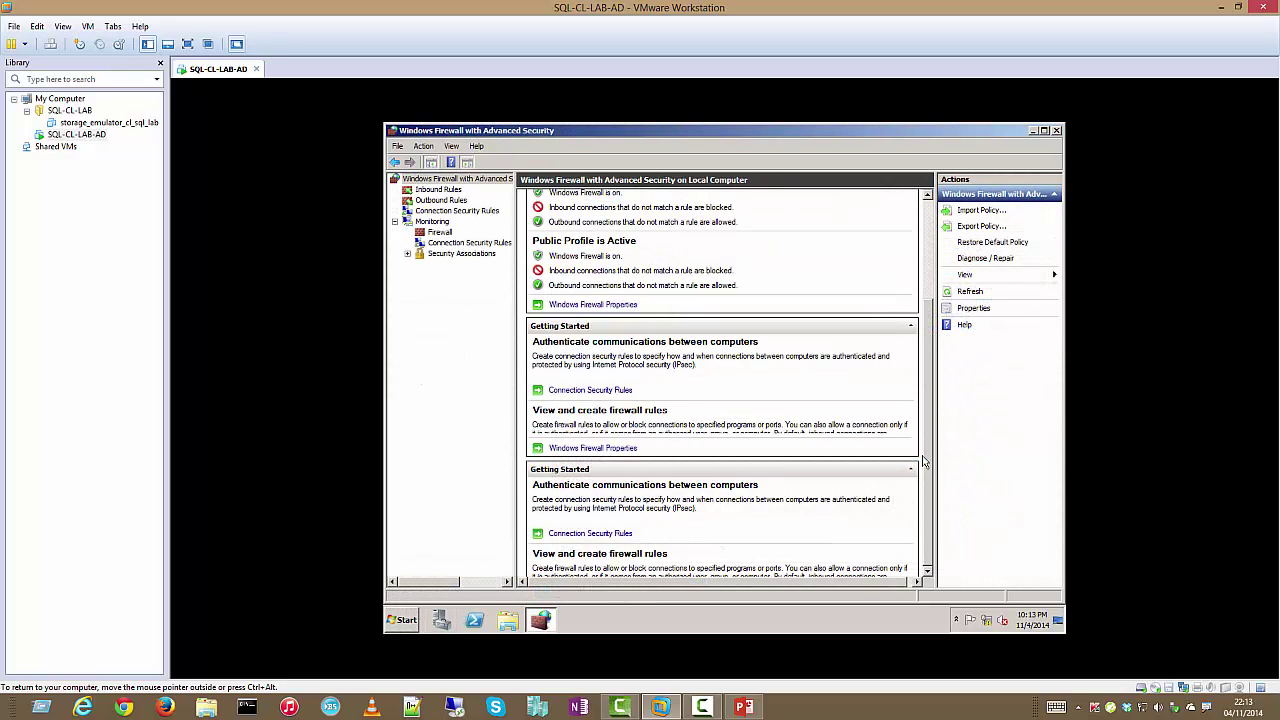
click(605, 306)
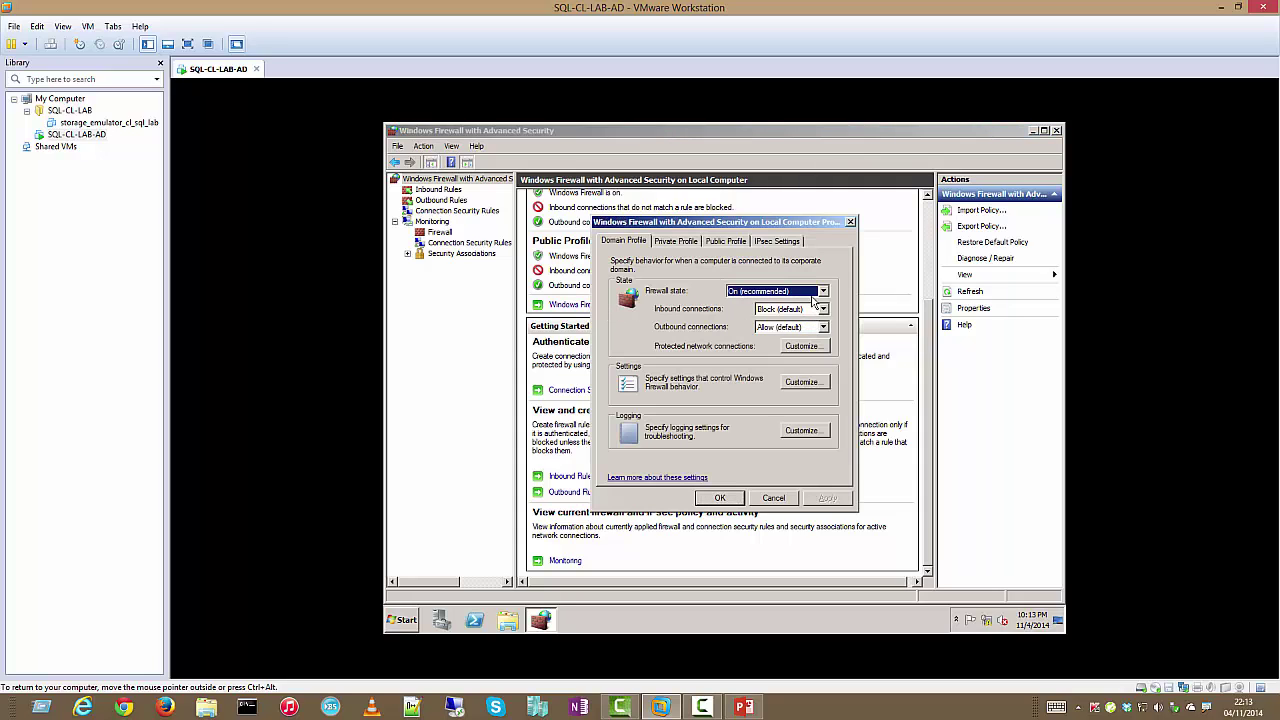
Set the firewall state to Off for the Domain, Private and Public profiles, then apply
click(813, 291)
click(808, 317)
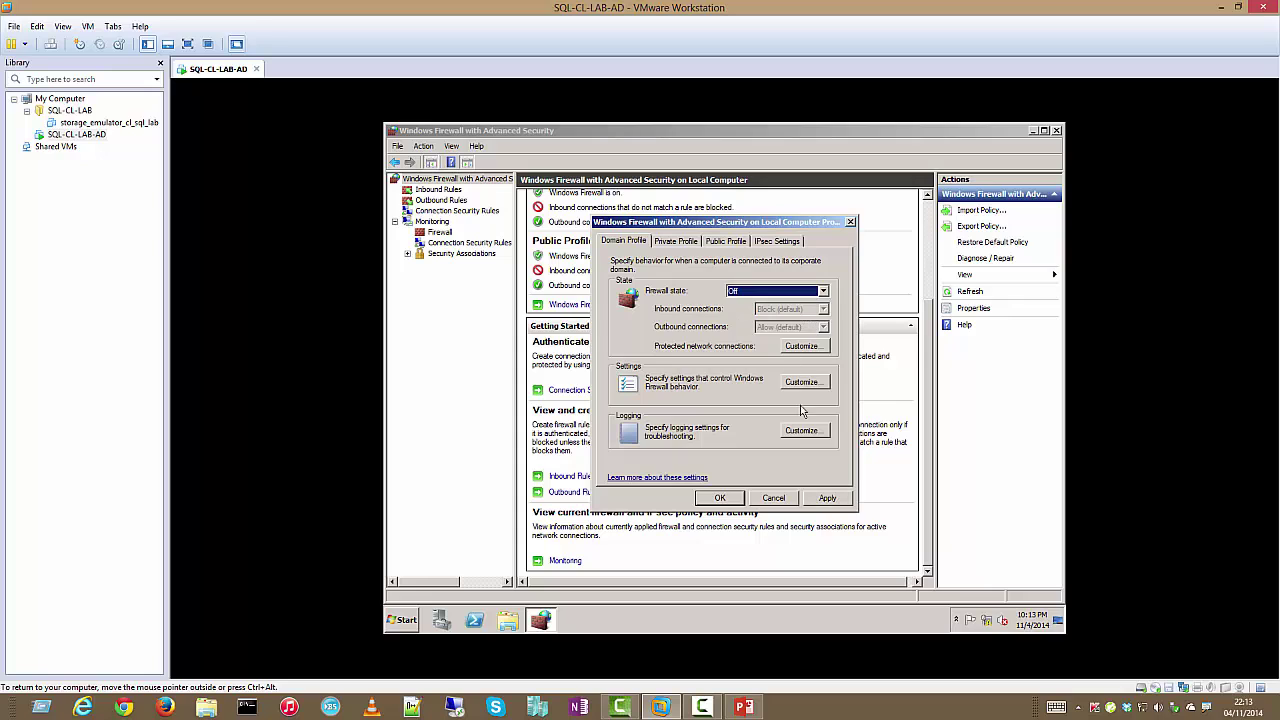
click(827, 498)
click(676, 241)
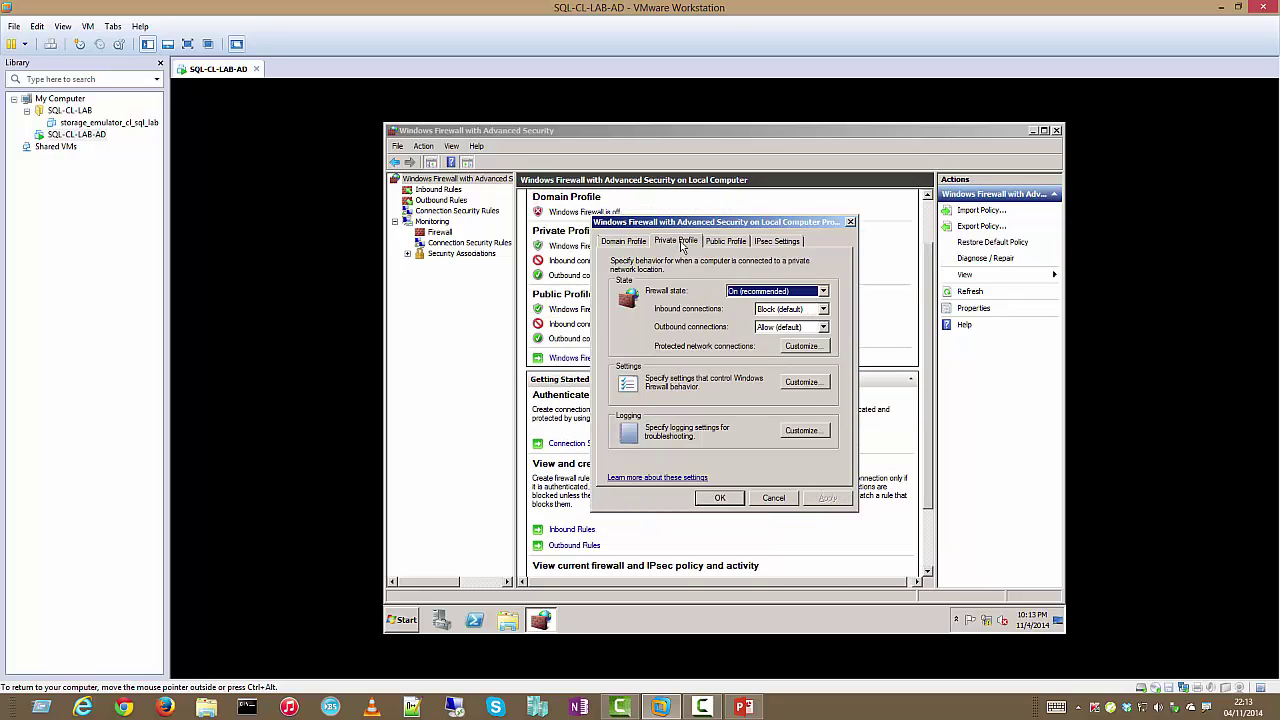
click(772, 291)
click(762, 311)
click(722, 241)
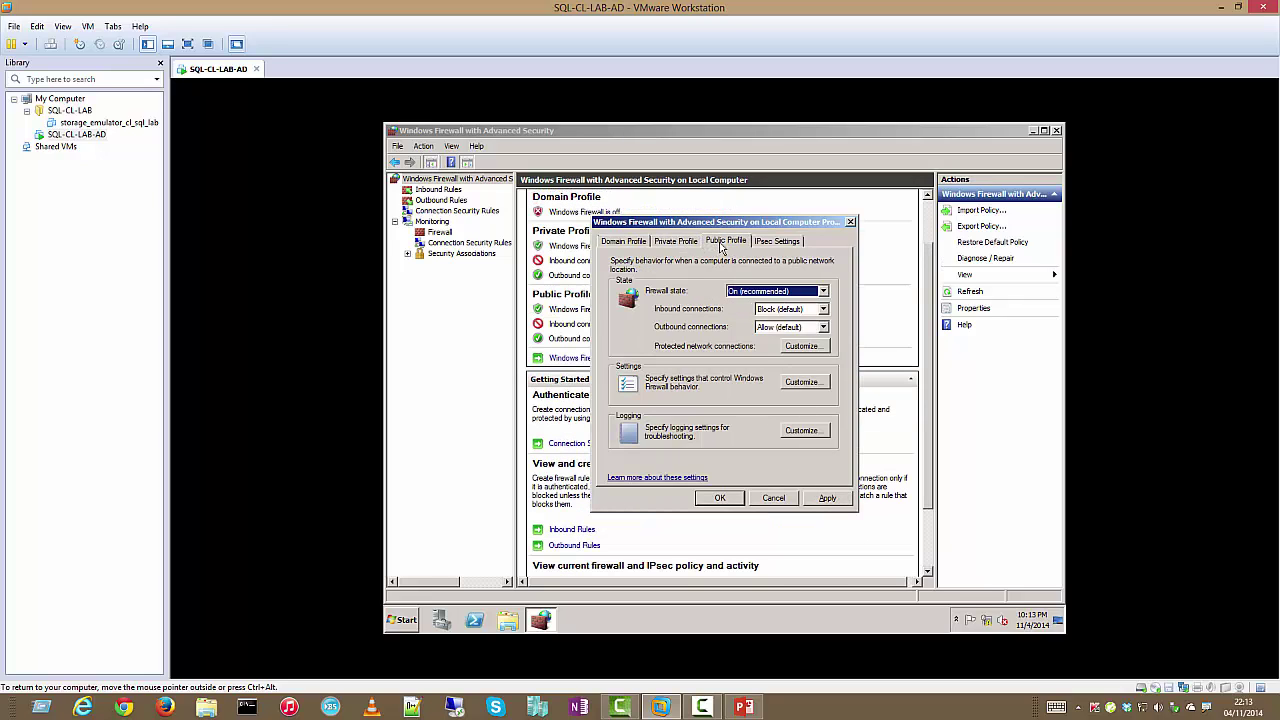
click(756, 293)
click(753, 311)
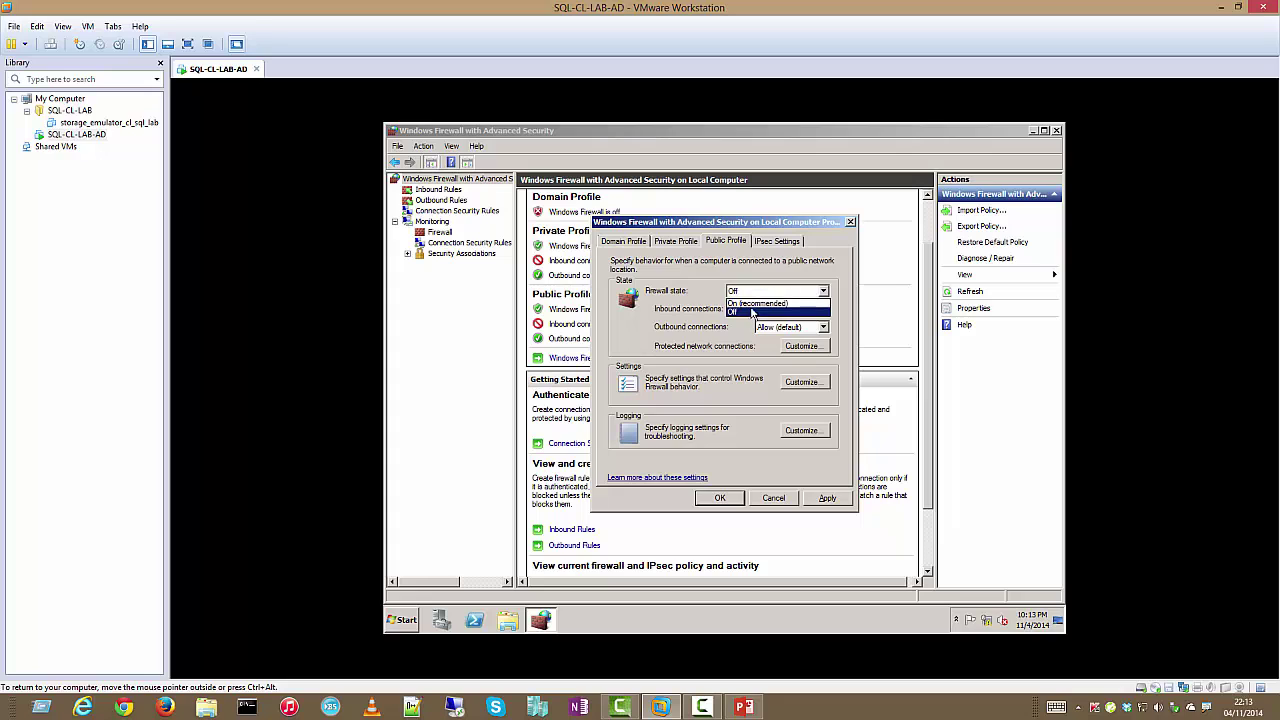
click(776, 241)
click(822, 498)
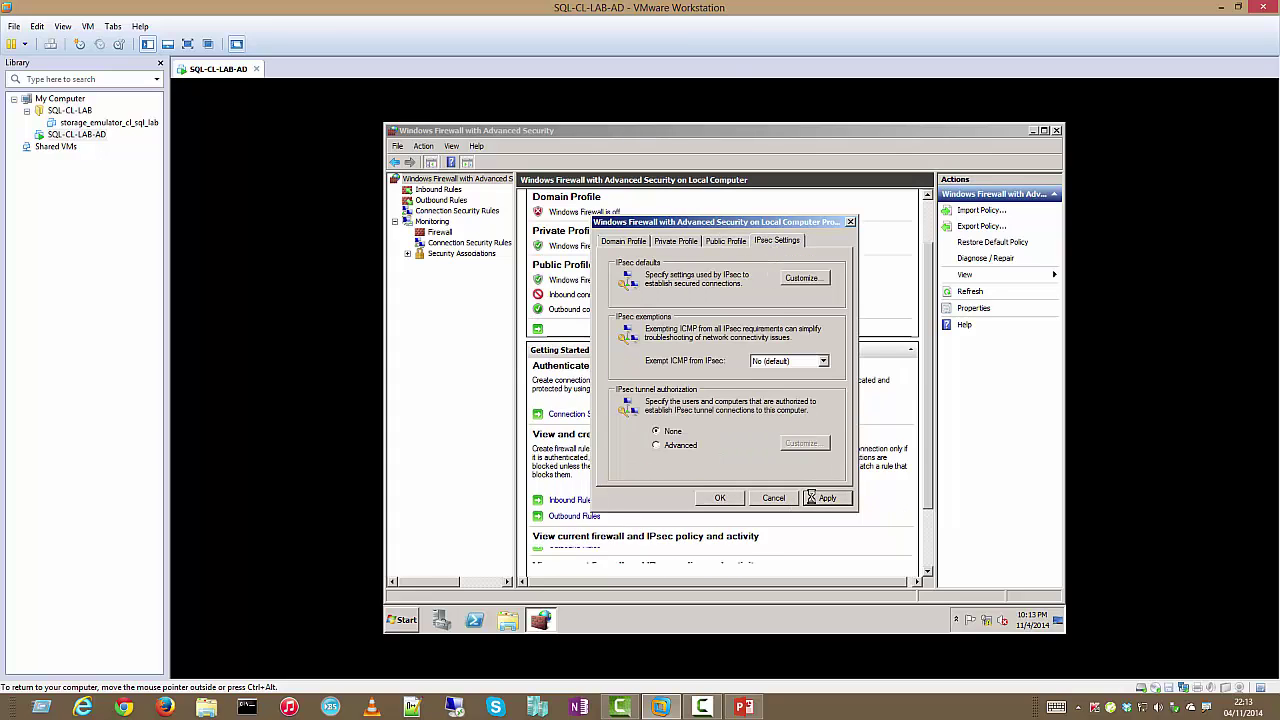
click(720, 498)
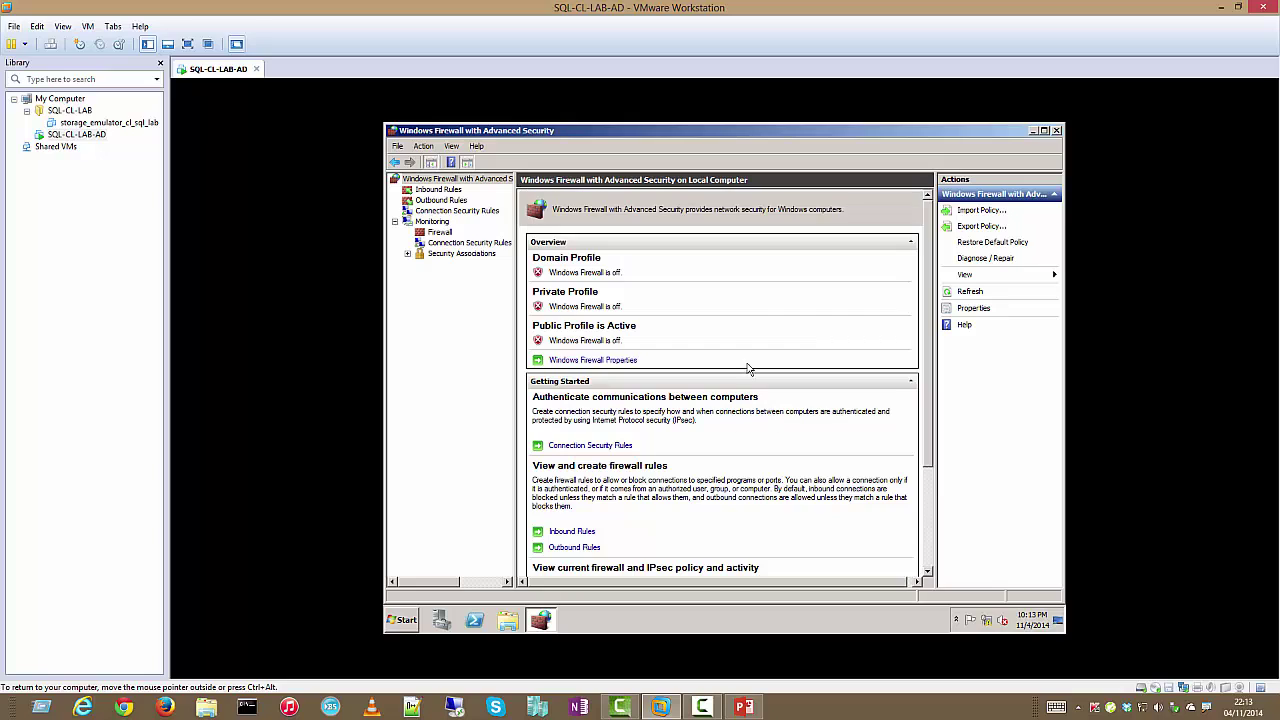
click(1055, 132)
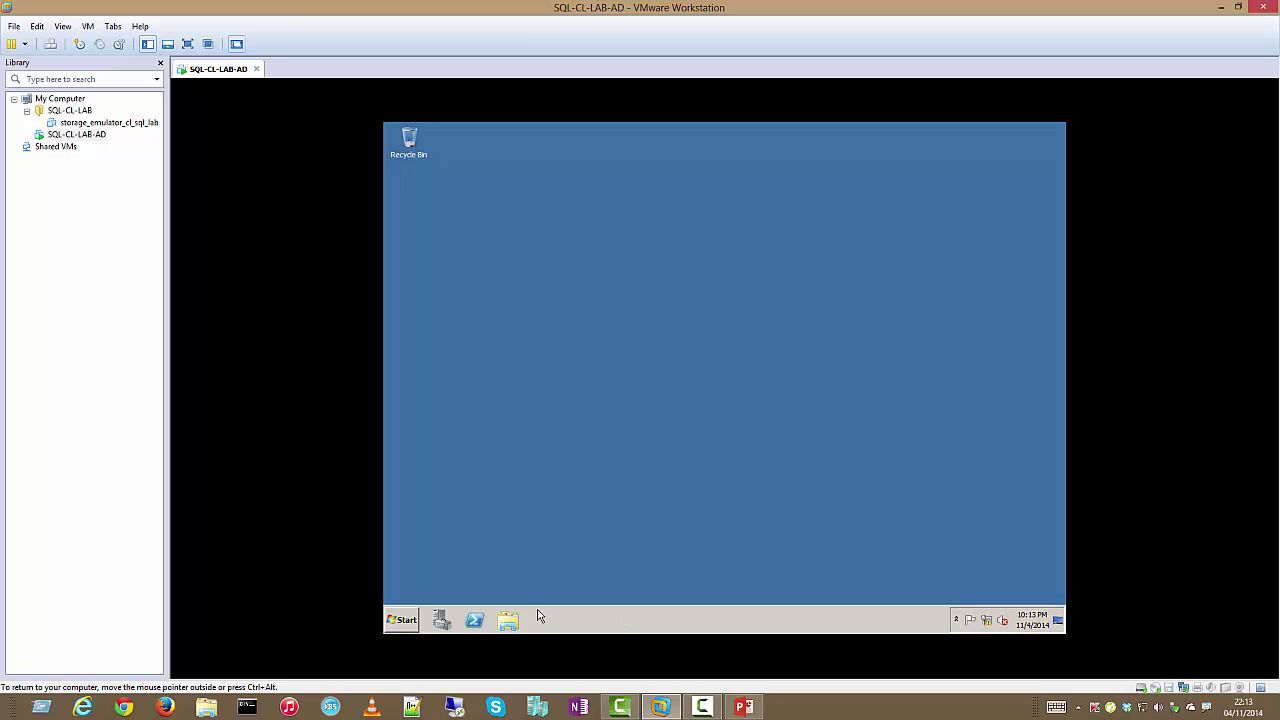
click(247, 707)
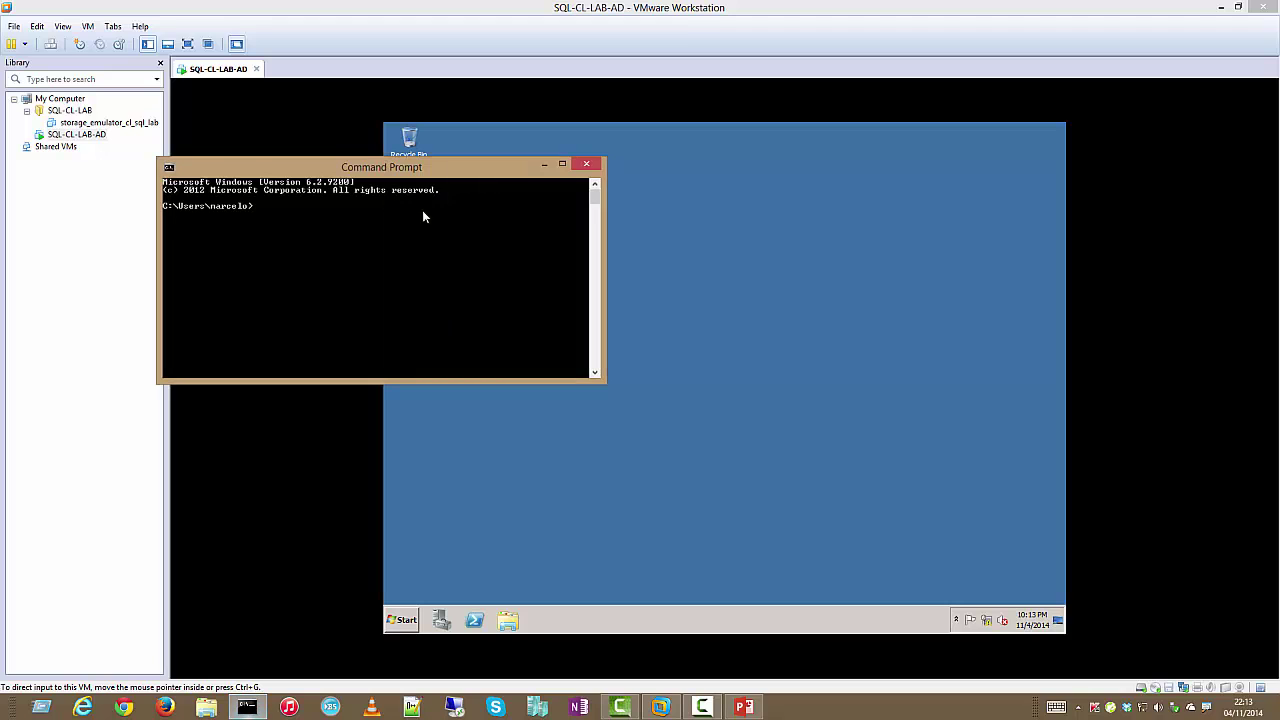
drag(437, 172, 1020, 362)
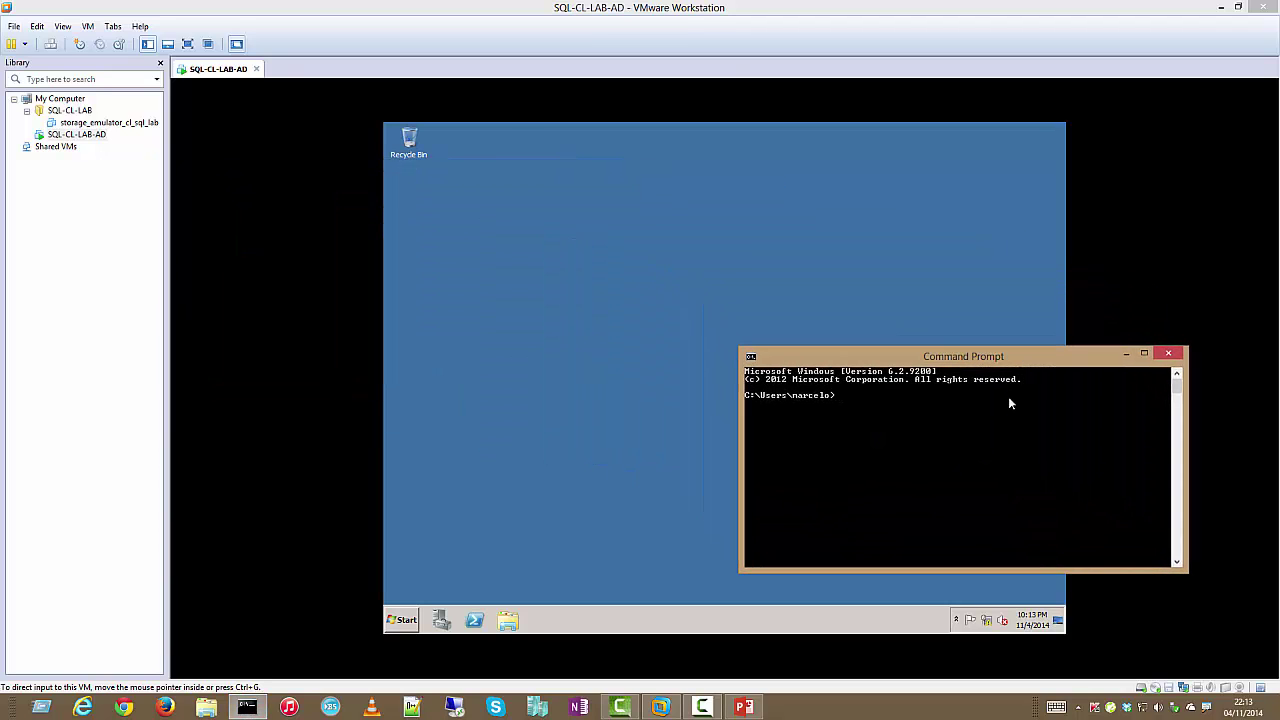
text(ping 192.160)
text(.120.10)
key(Return)
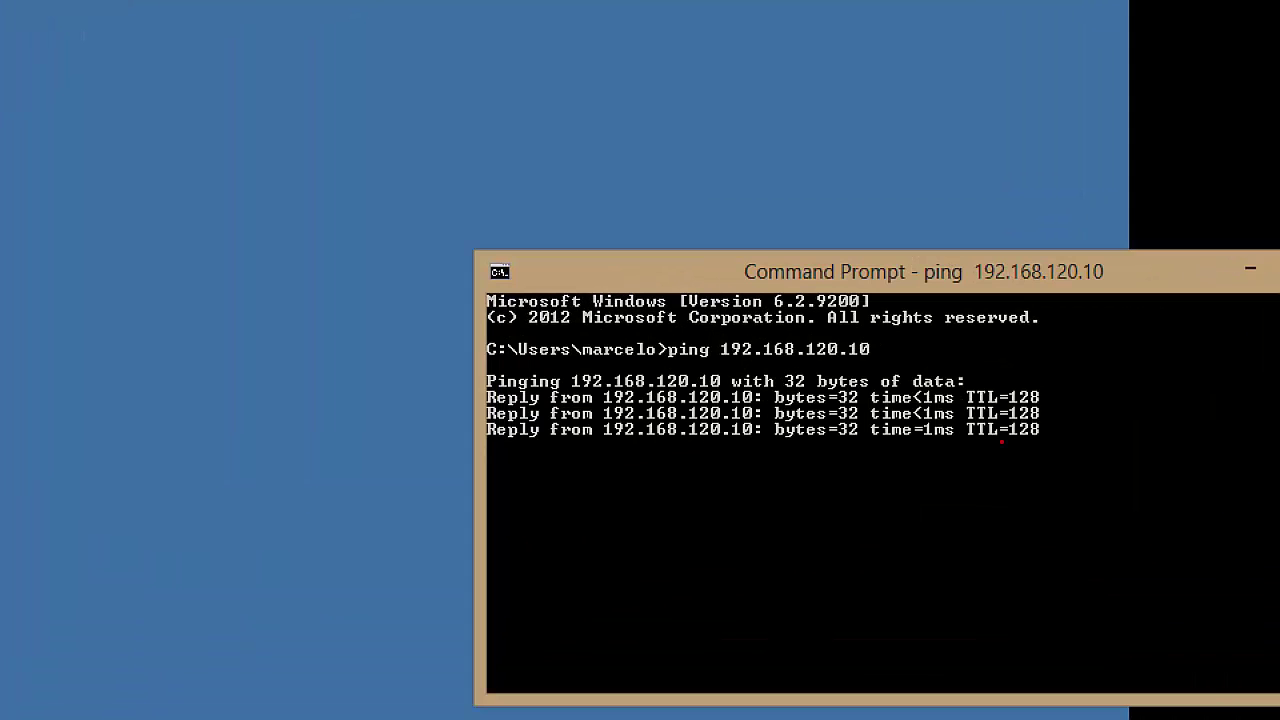
drag(495, 338, 1164, 597)
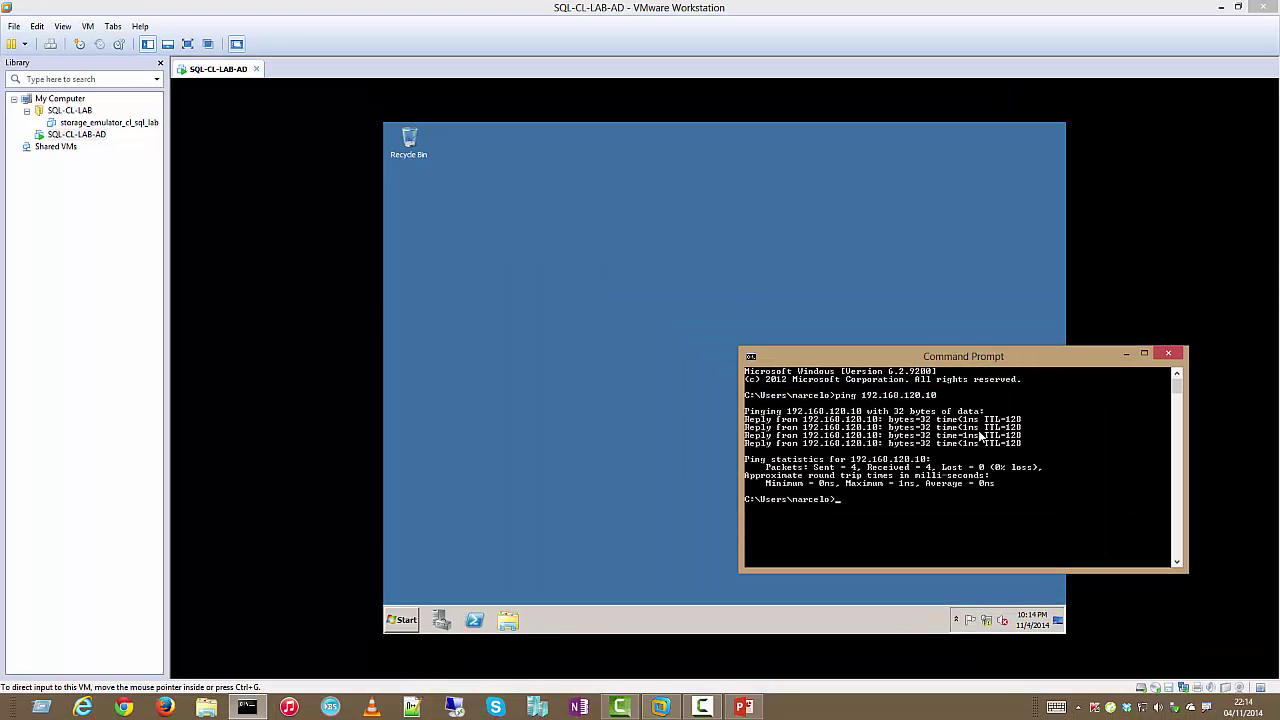
text(t)
key(Return)
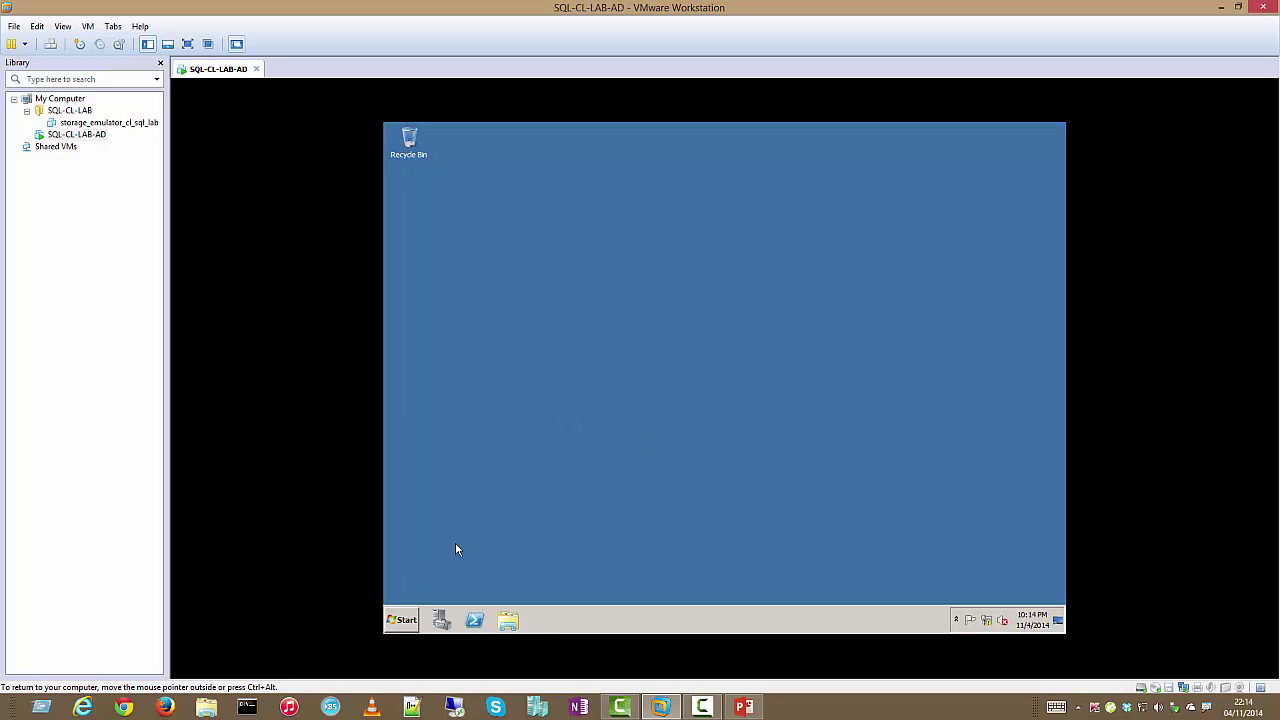
Launch Server Manager and view the installed roles summary
click(402, 620)
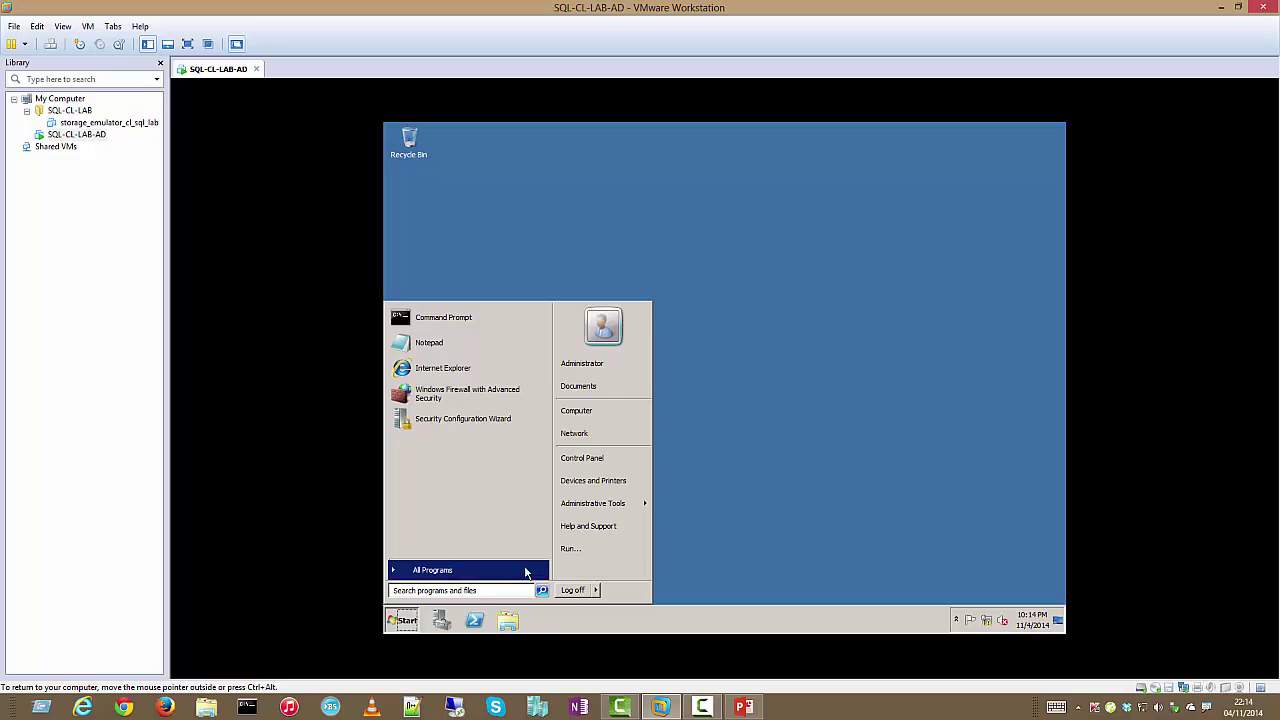
mouse_move(614, 505)
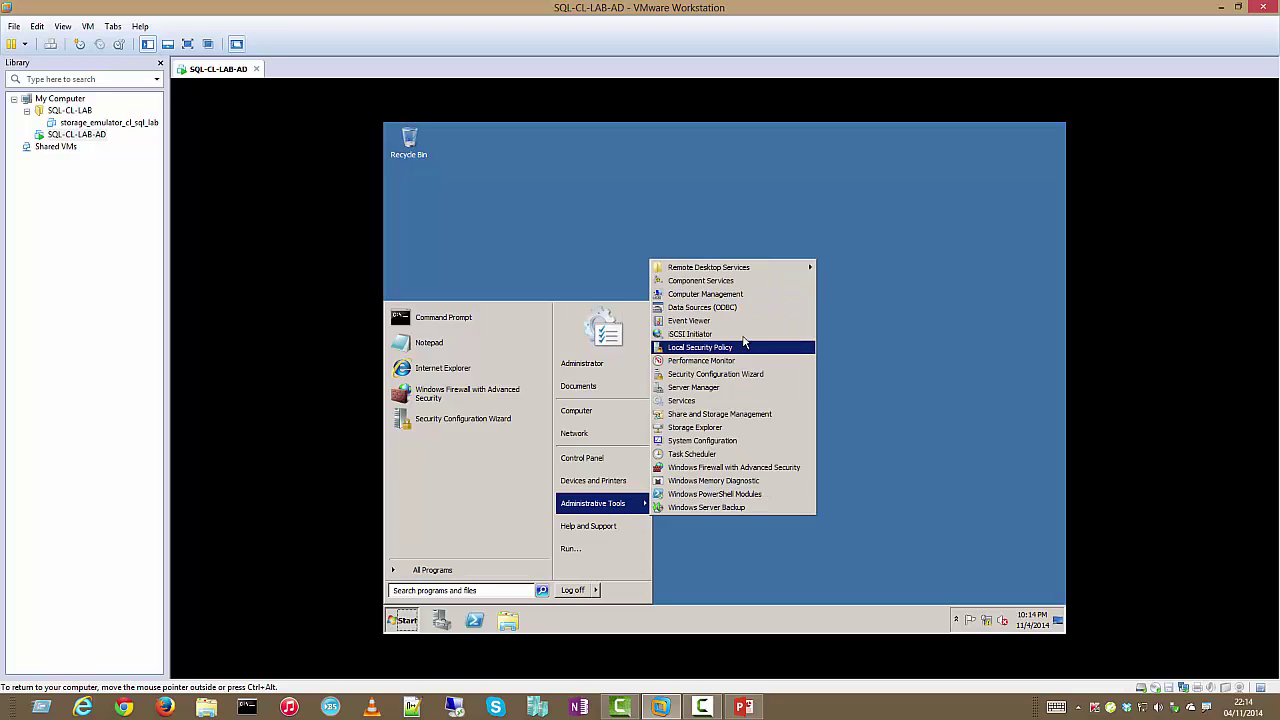
click(771, 394)
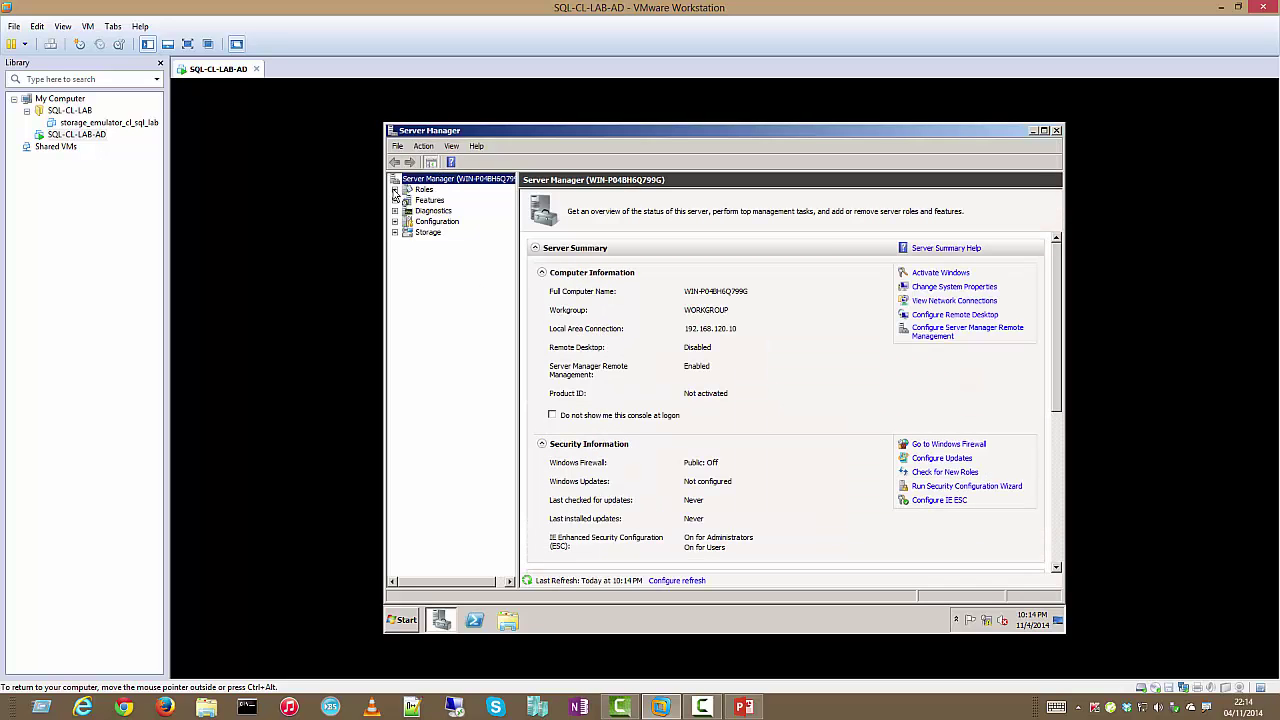
click(424, 189)
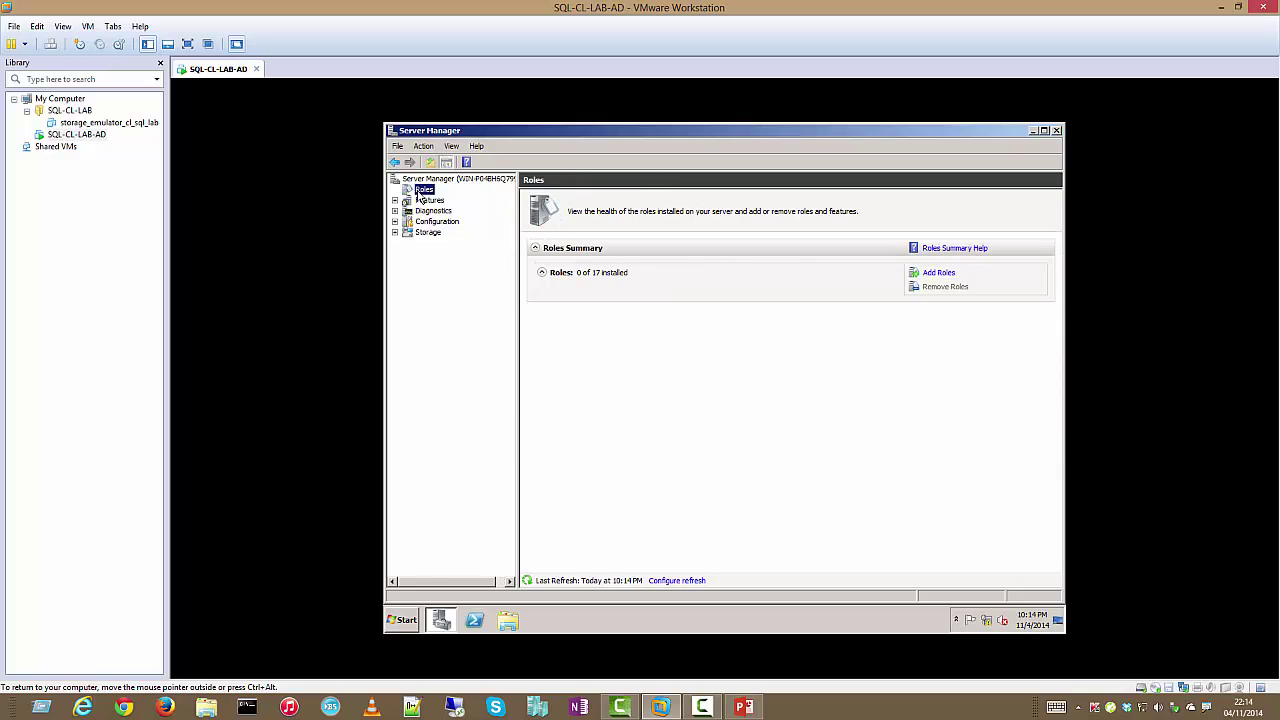
click(944, 280)
Add the Active Directory Domain Services role with its required .NET Framework 3.5.1 feature
click(912, 276)
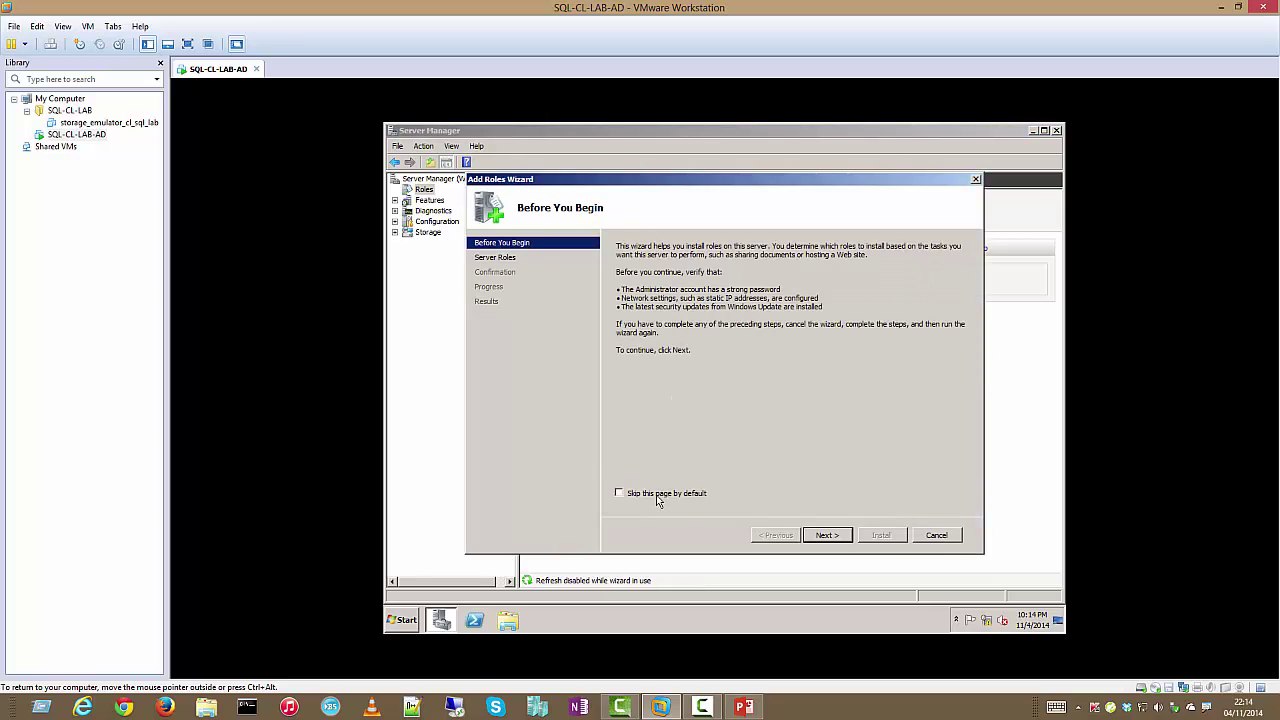
click(826, 535)
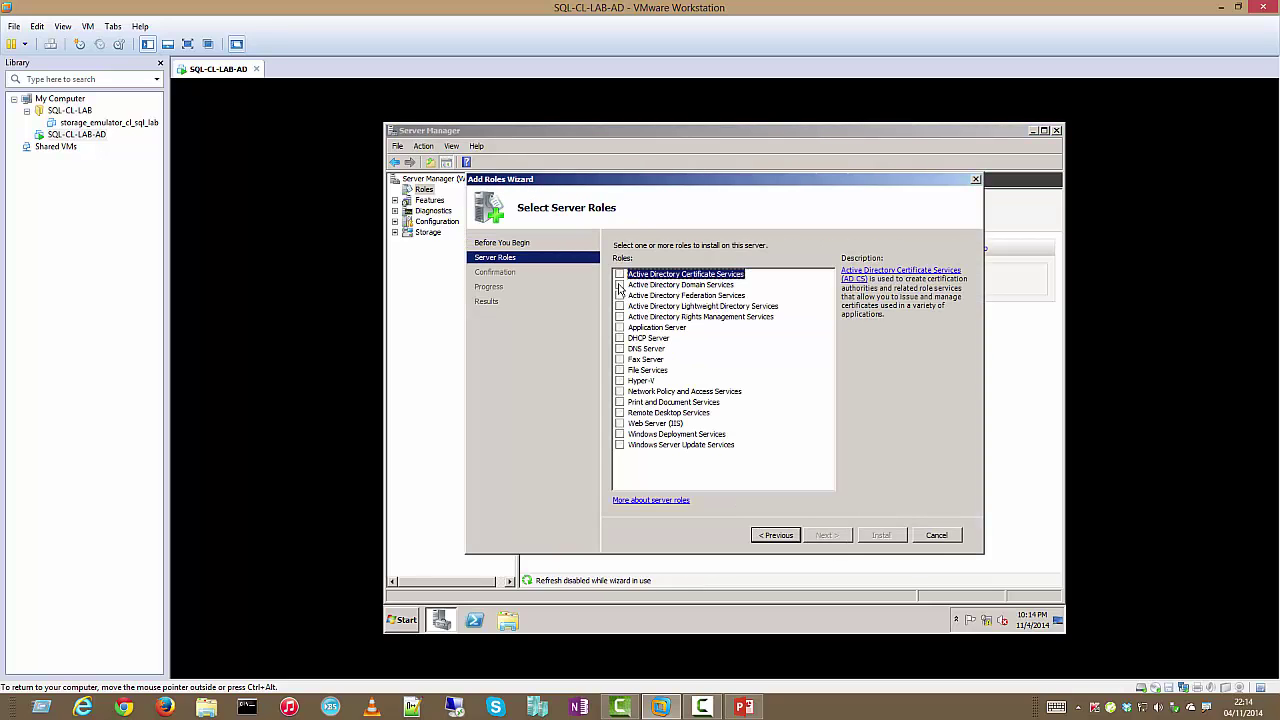
click(619, 285)
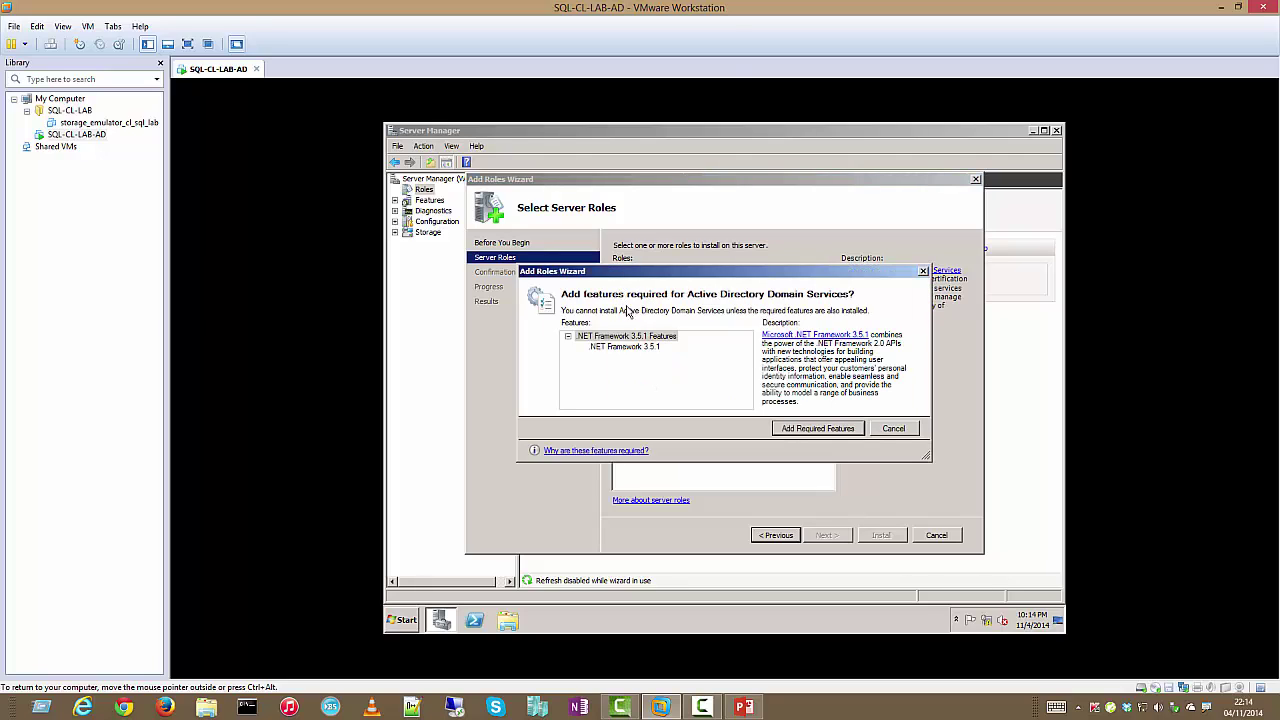
click(818, 428)
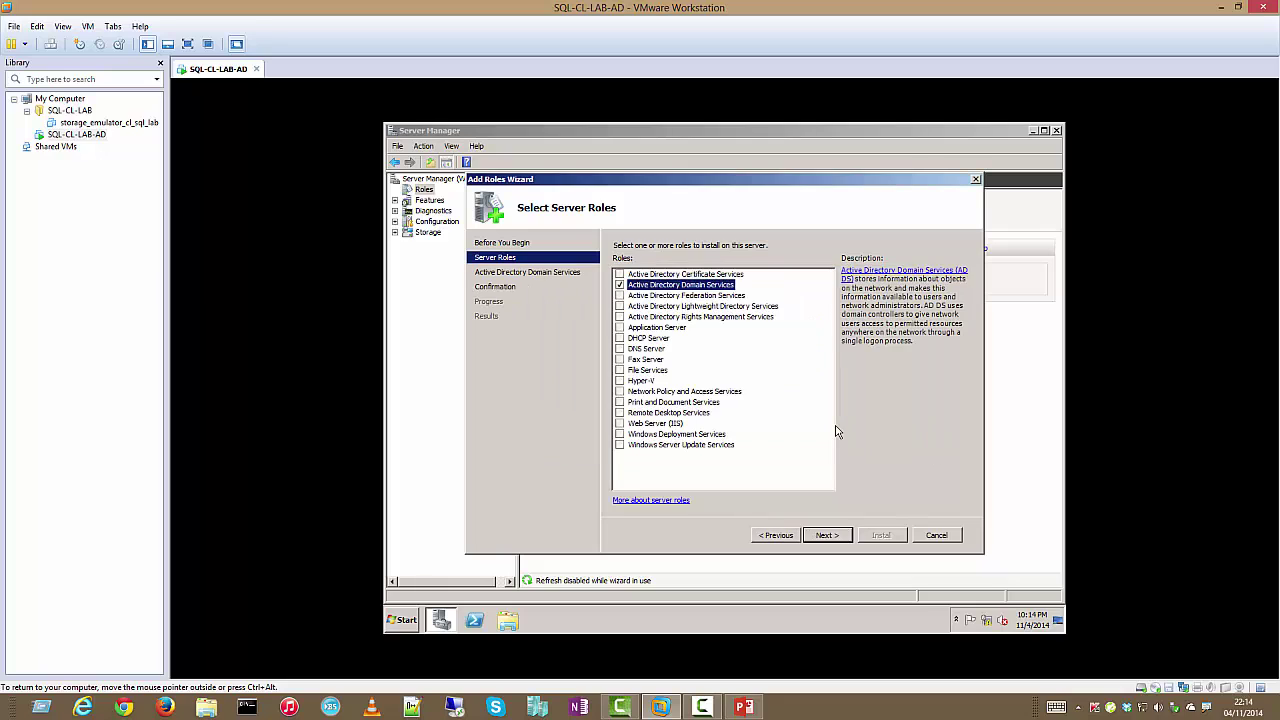
click(836, 540)
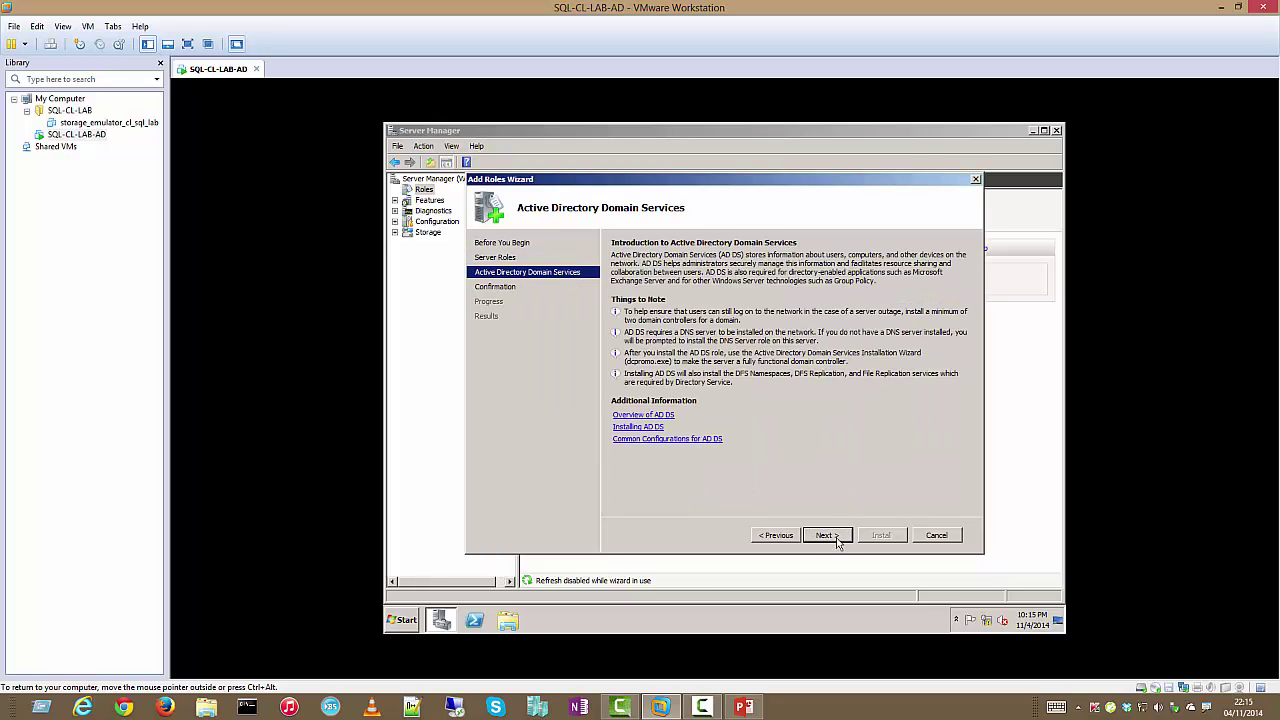
click(837, 540)
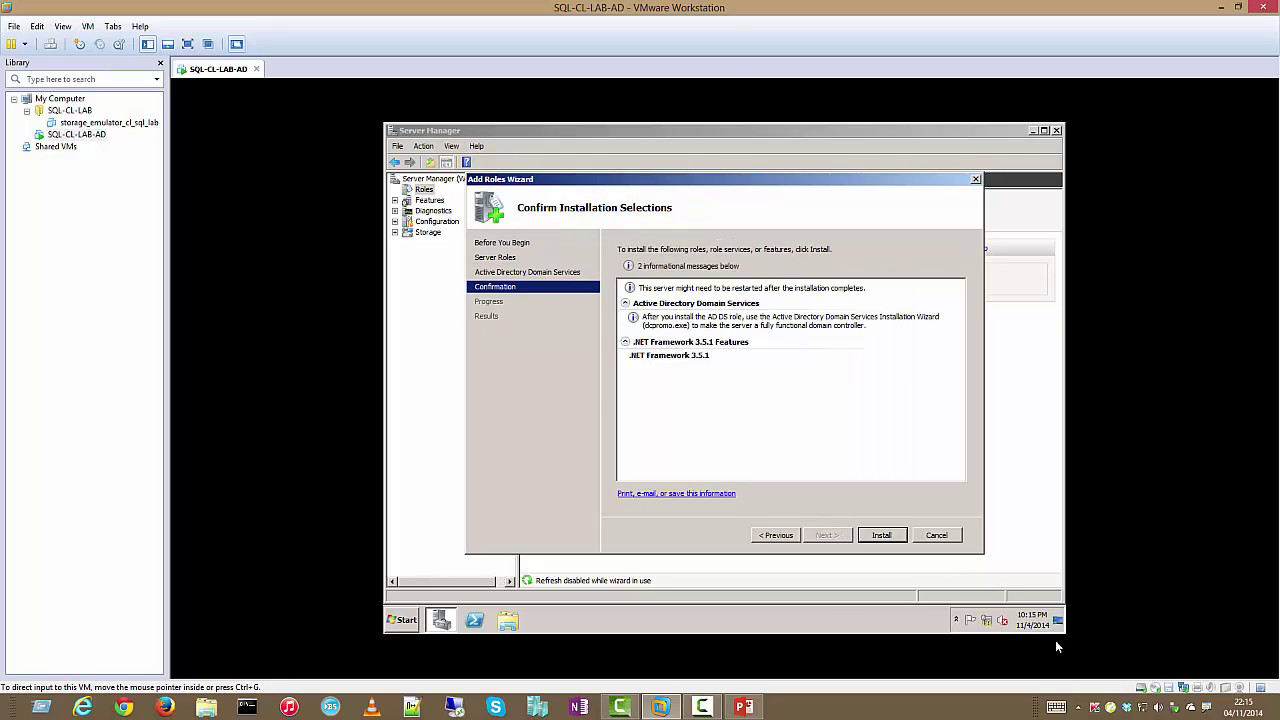
click(889, 544)
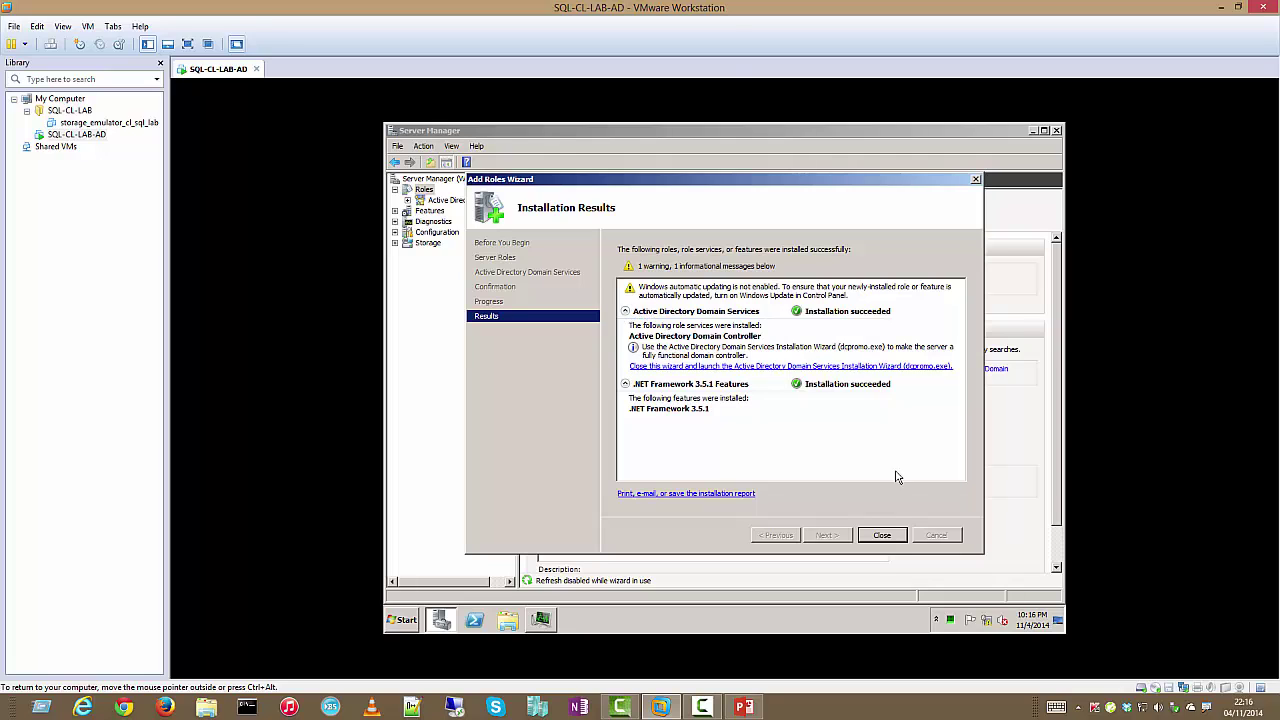
click(885, 538)
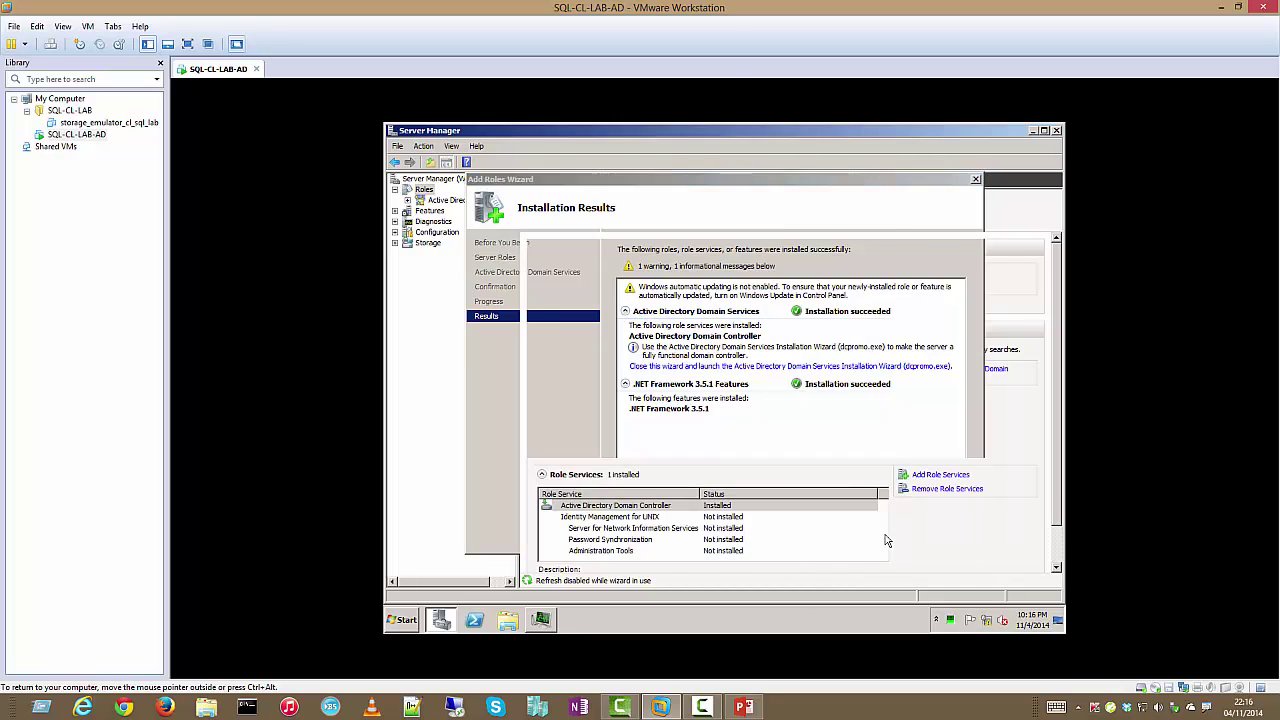
click(1057, 131)
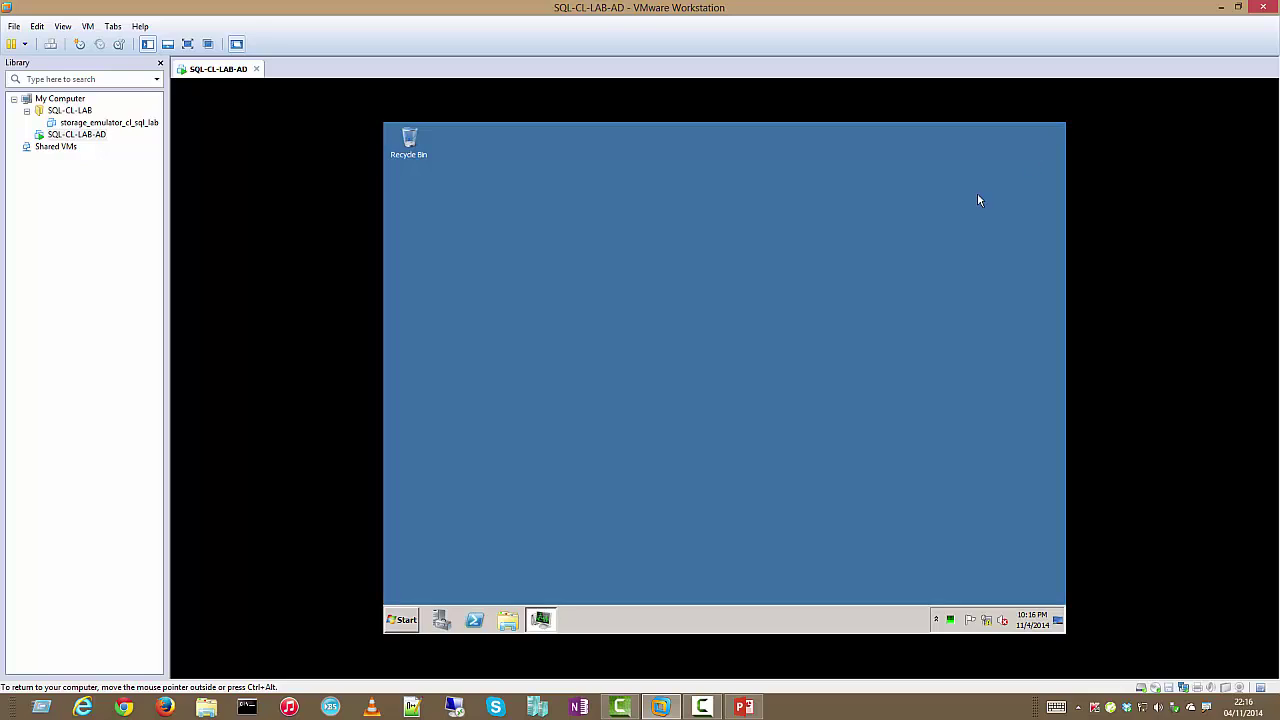
Run dcpromo and get past the Welcome and Operating System Compatibility pages
click(402, 620)
click(570, 548)
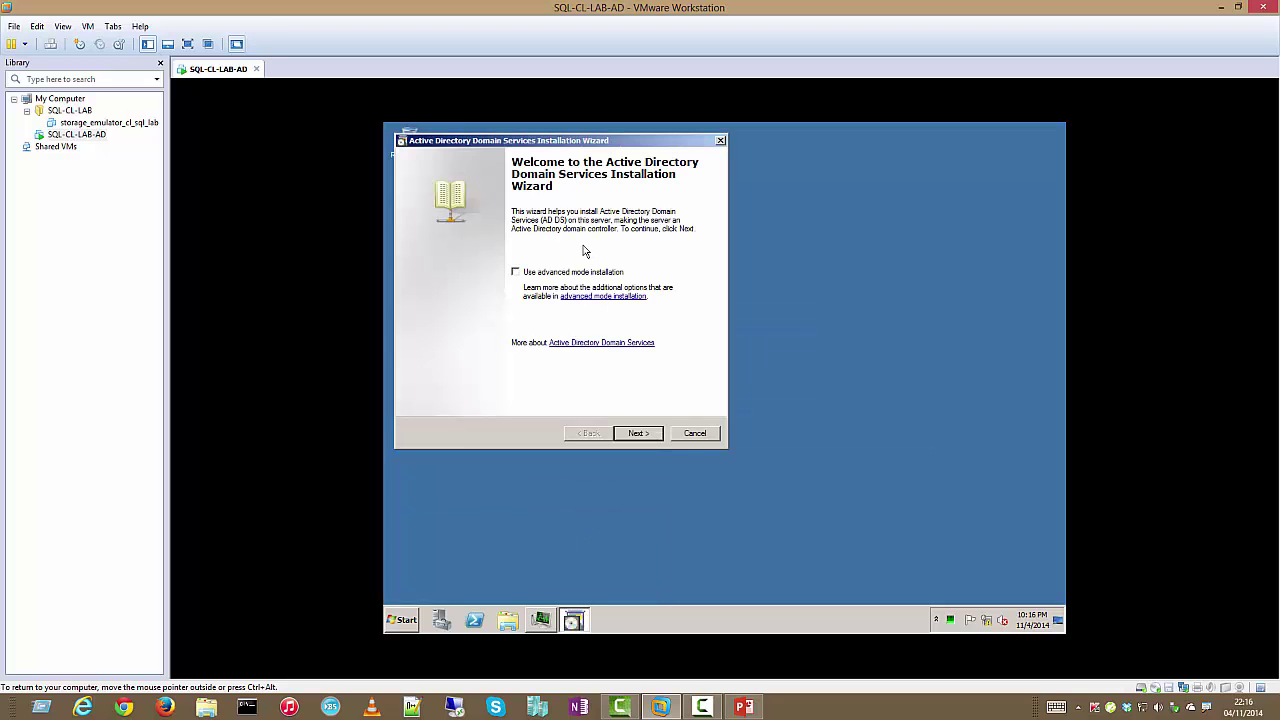
click(643, 436)
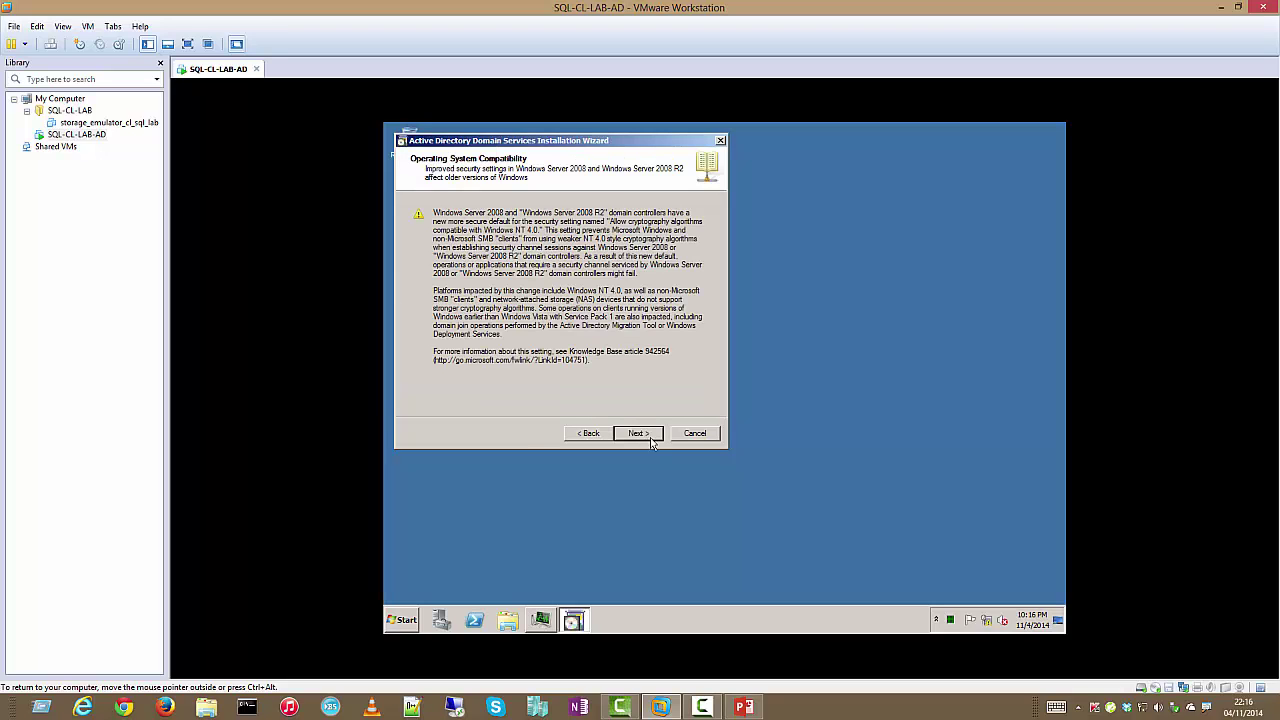
click(645, 435)
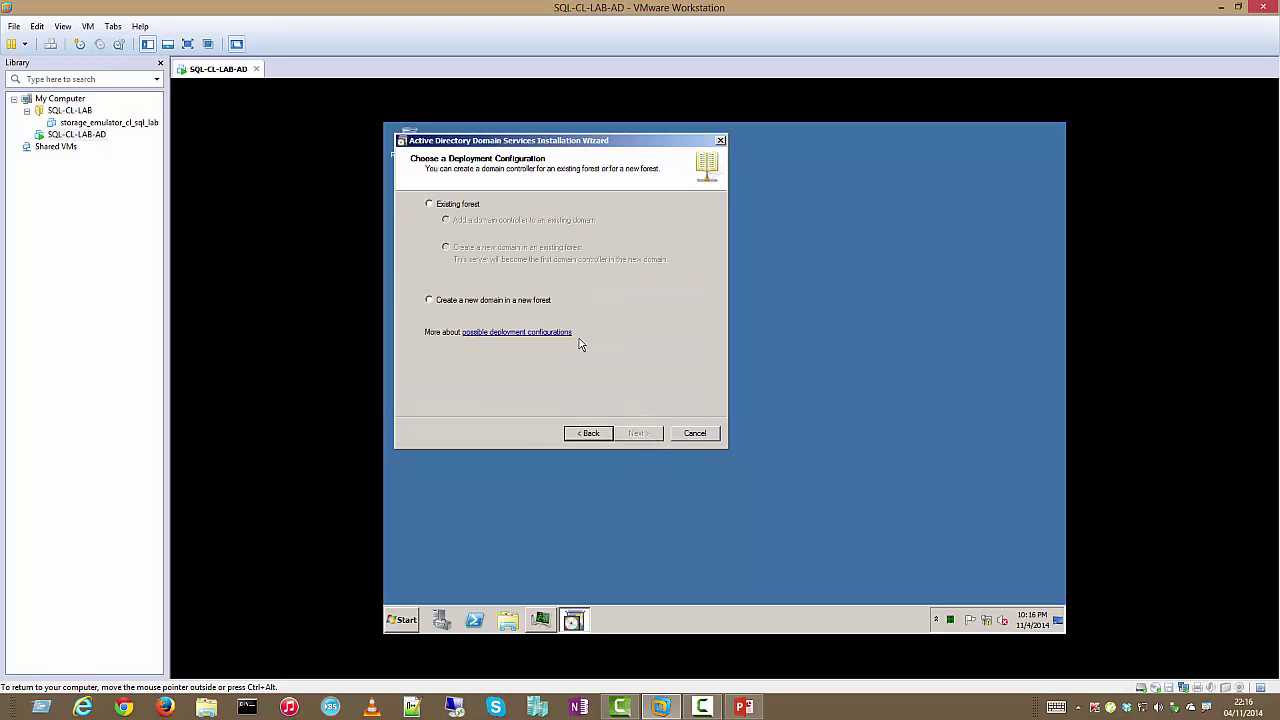
Choose a new domain in a new forest and enter the forest root domain name
click(481, 303)
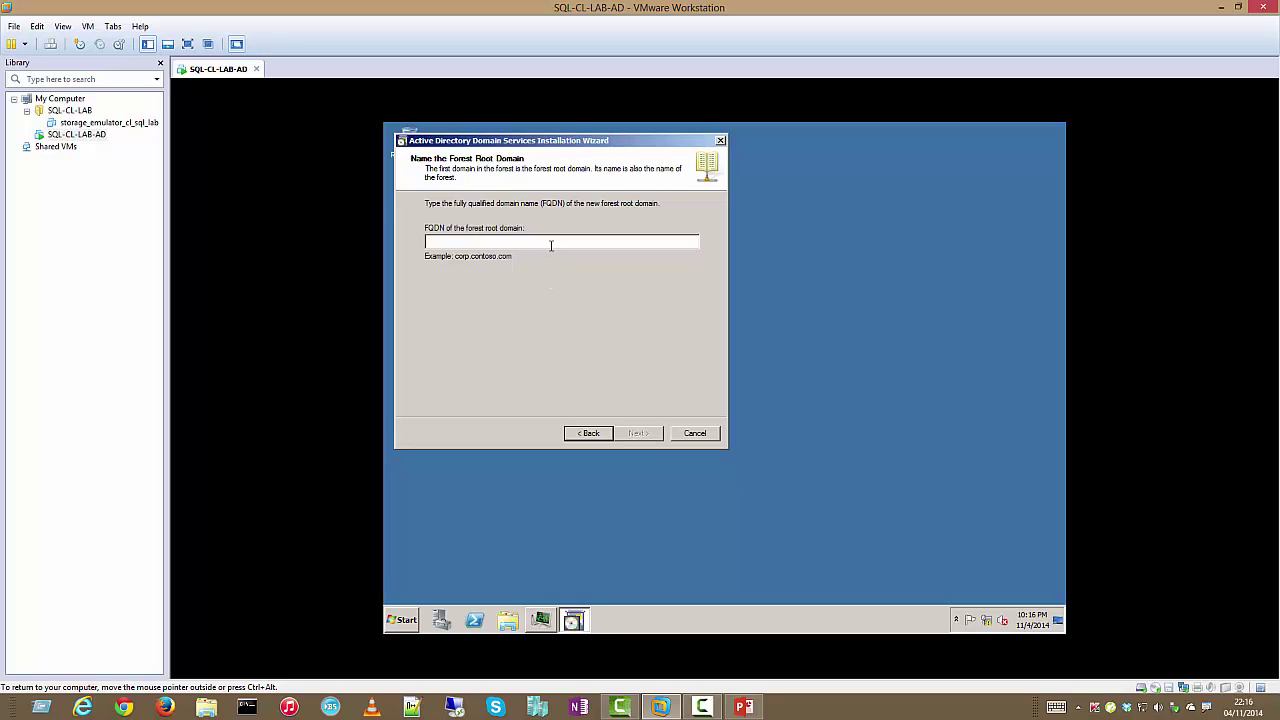
text(qllab)
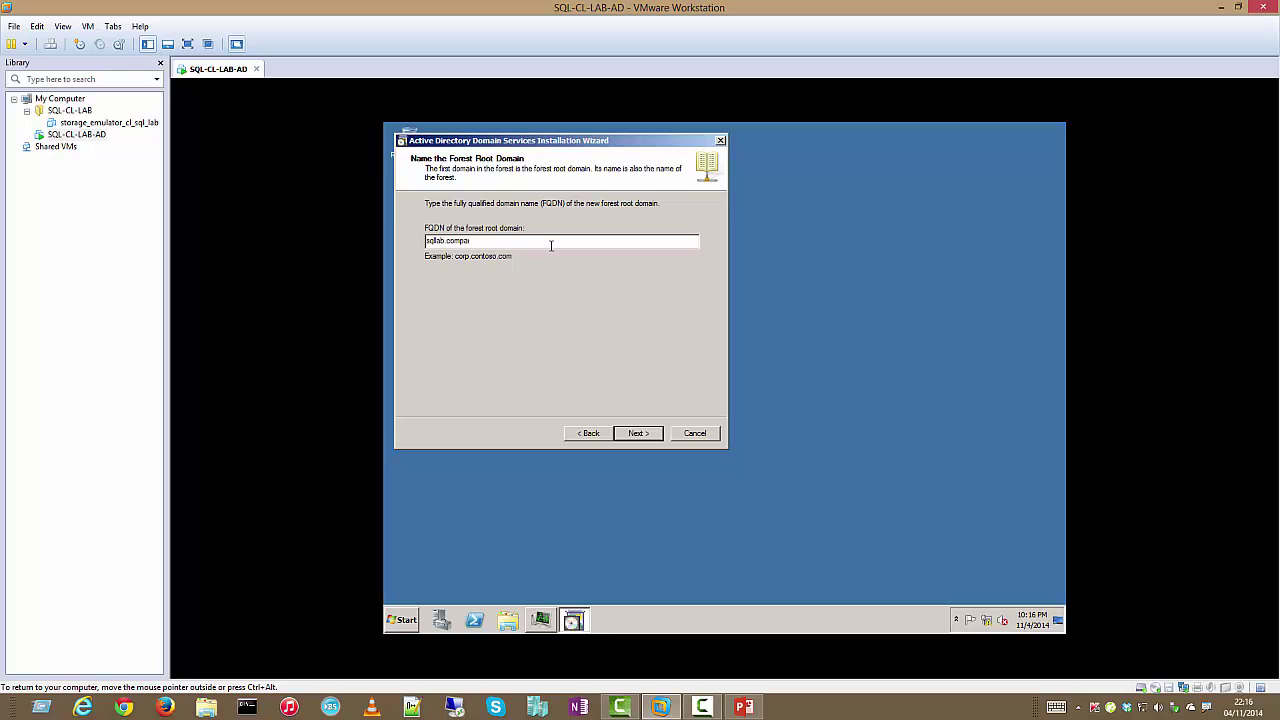
text(.com)
click(640, 434)
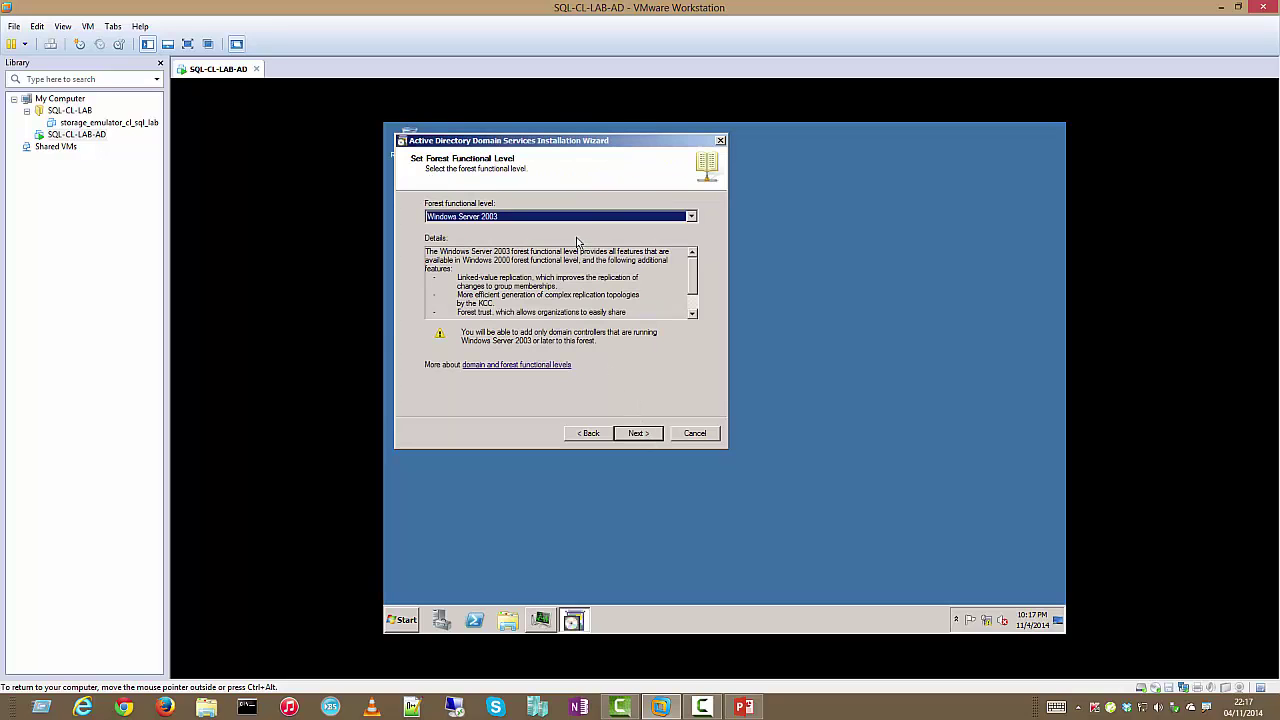
Set the forest functional level to Windows Server 2008 R2
click(690, 219)
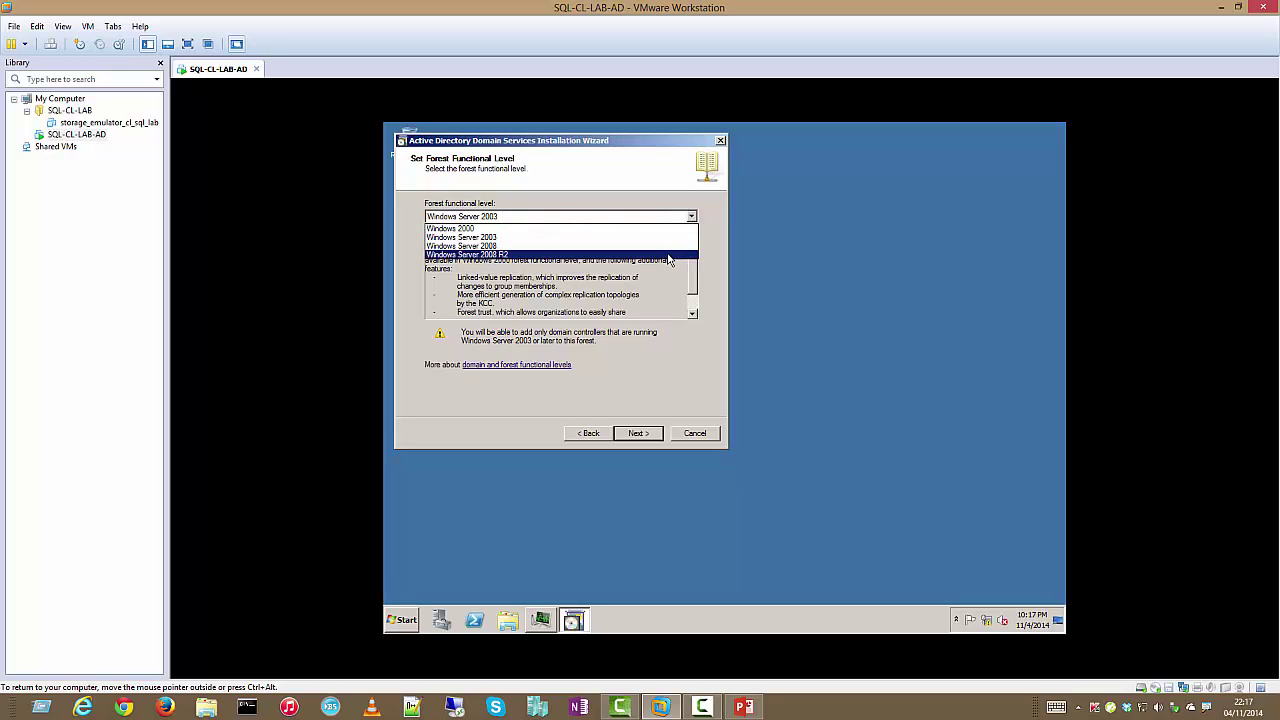
click(669, 256)
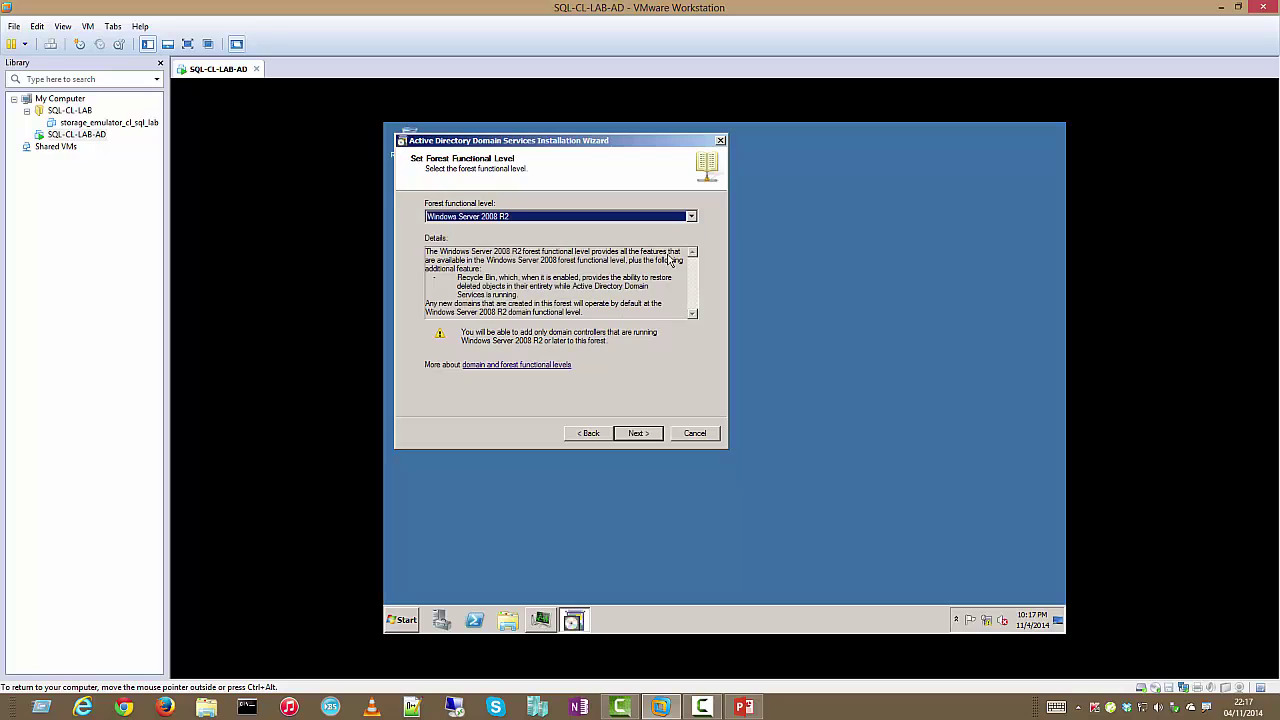
click(648, 438)
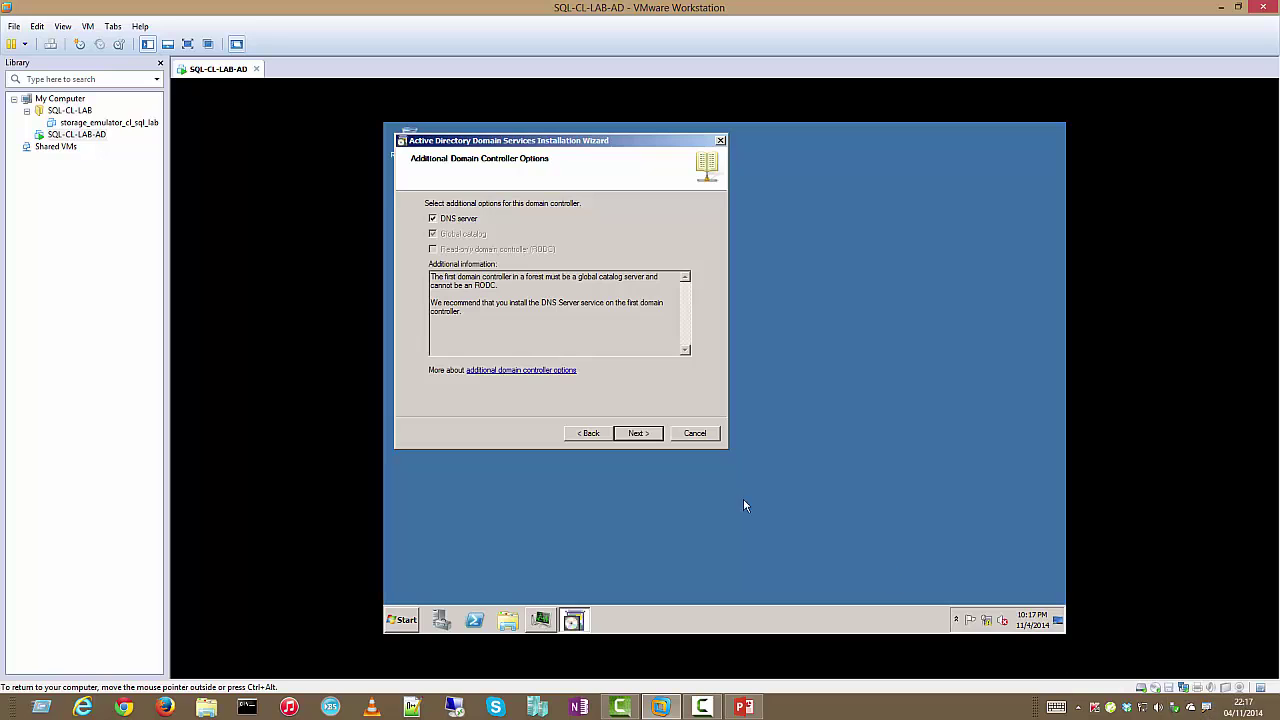
Keep DNS server, accept the delegation warning and default folders, enter the restore-mode password, then install
click(652, 436)
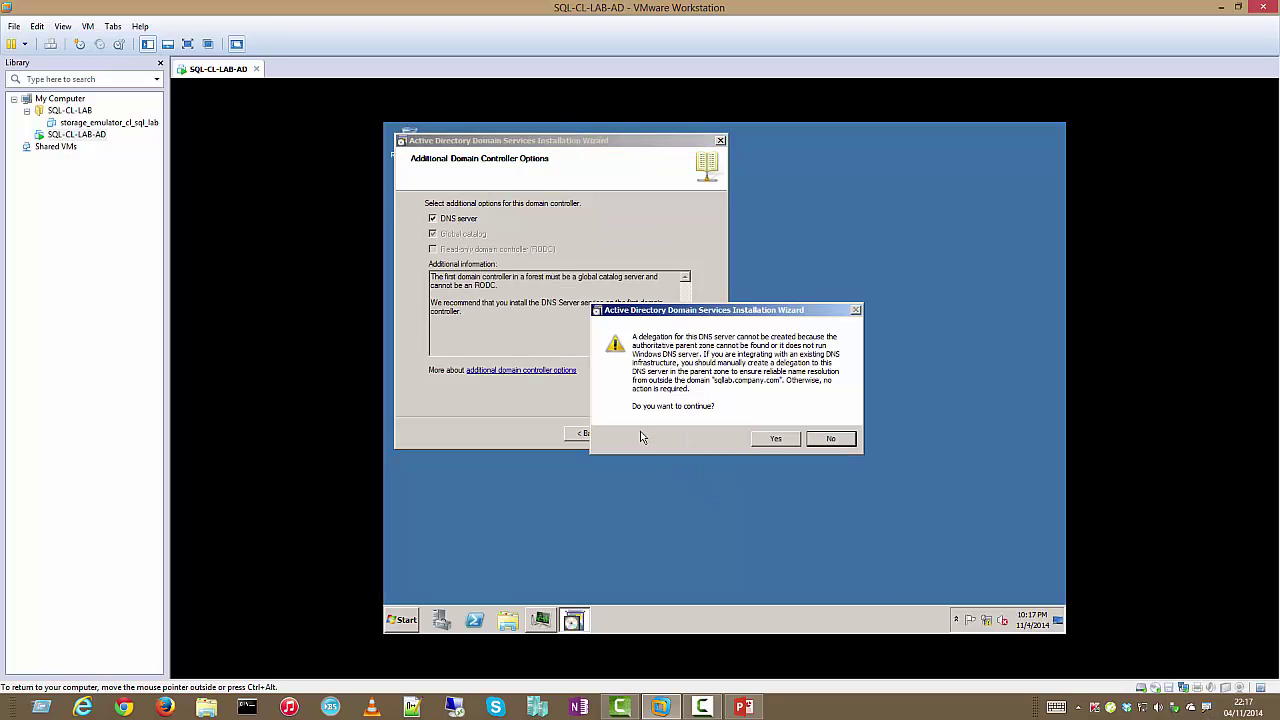
click(769, 440)
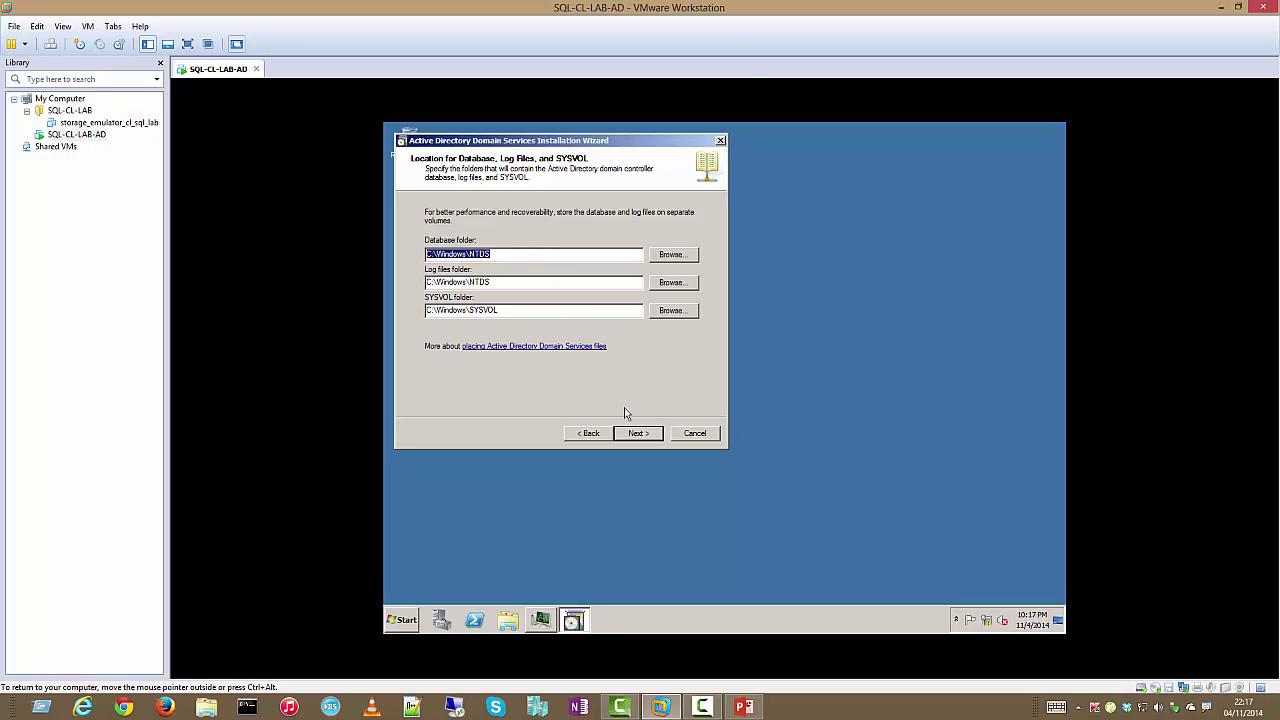
click(640, 433)
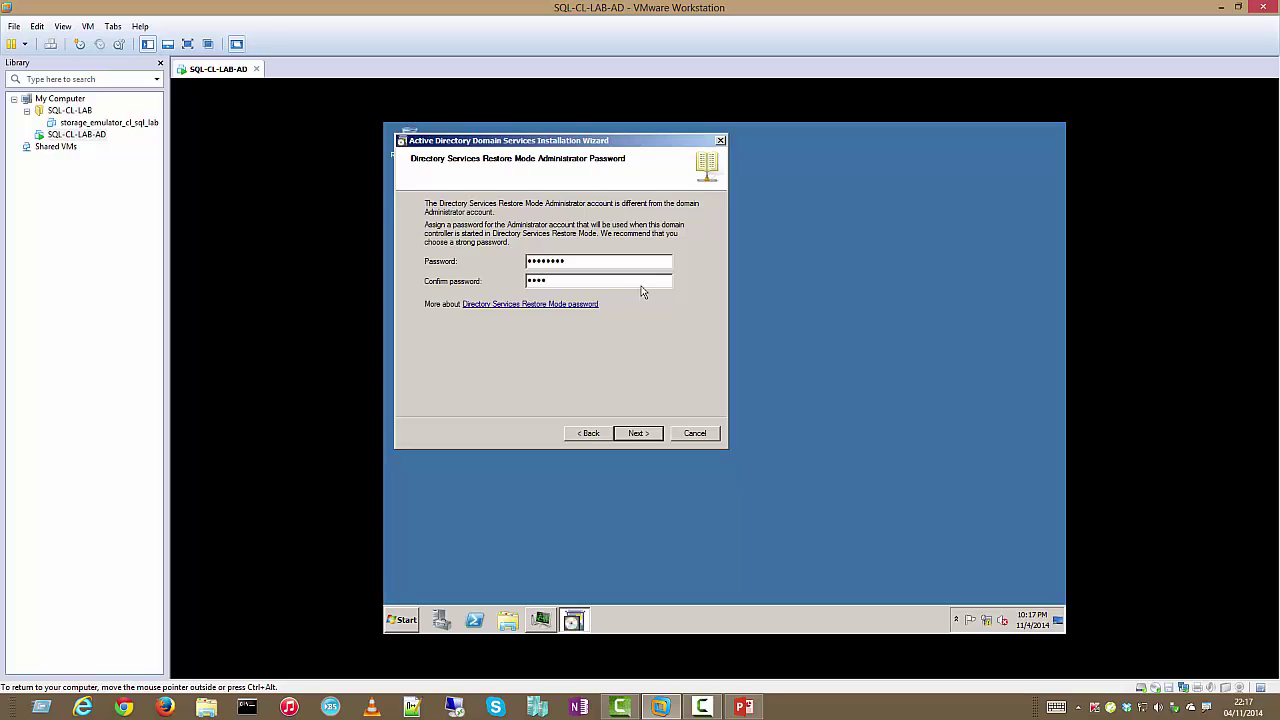
key(Return)
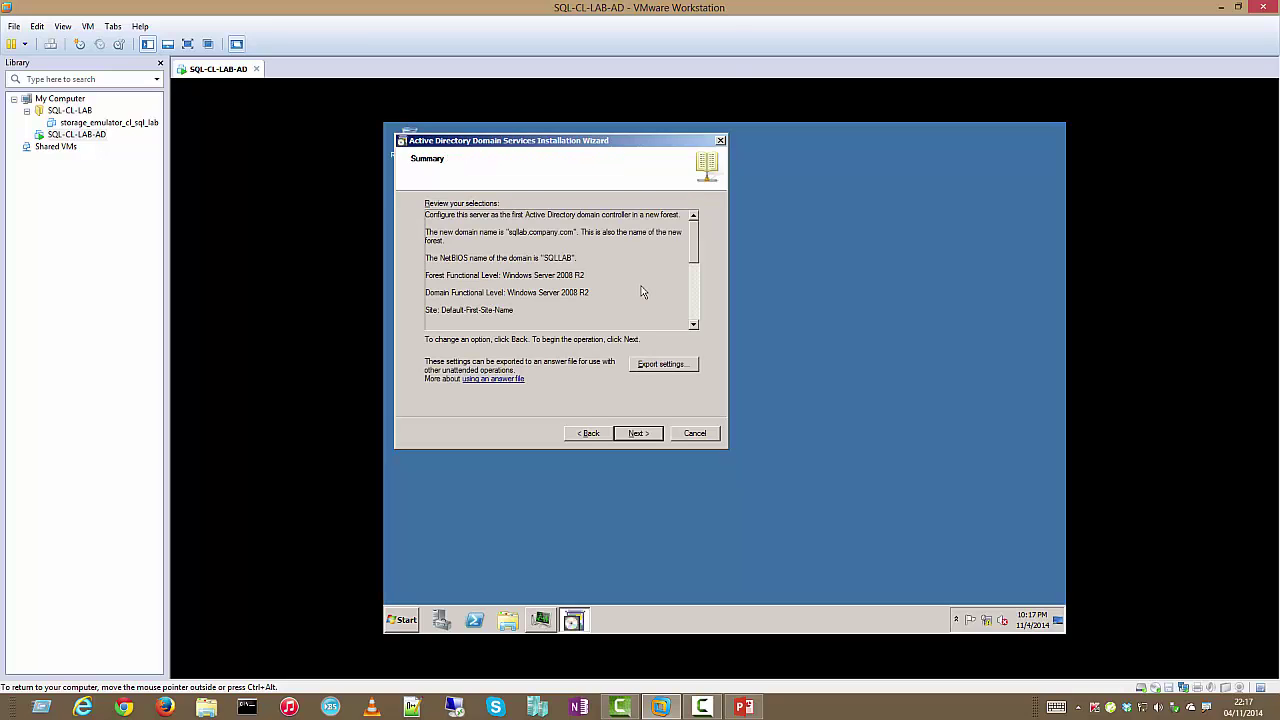
click(653, 432)
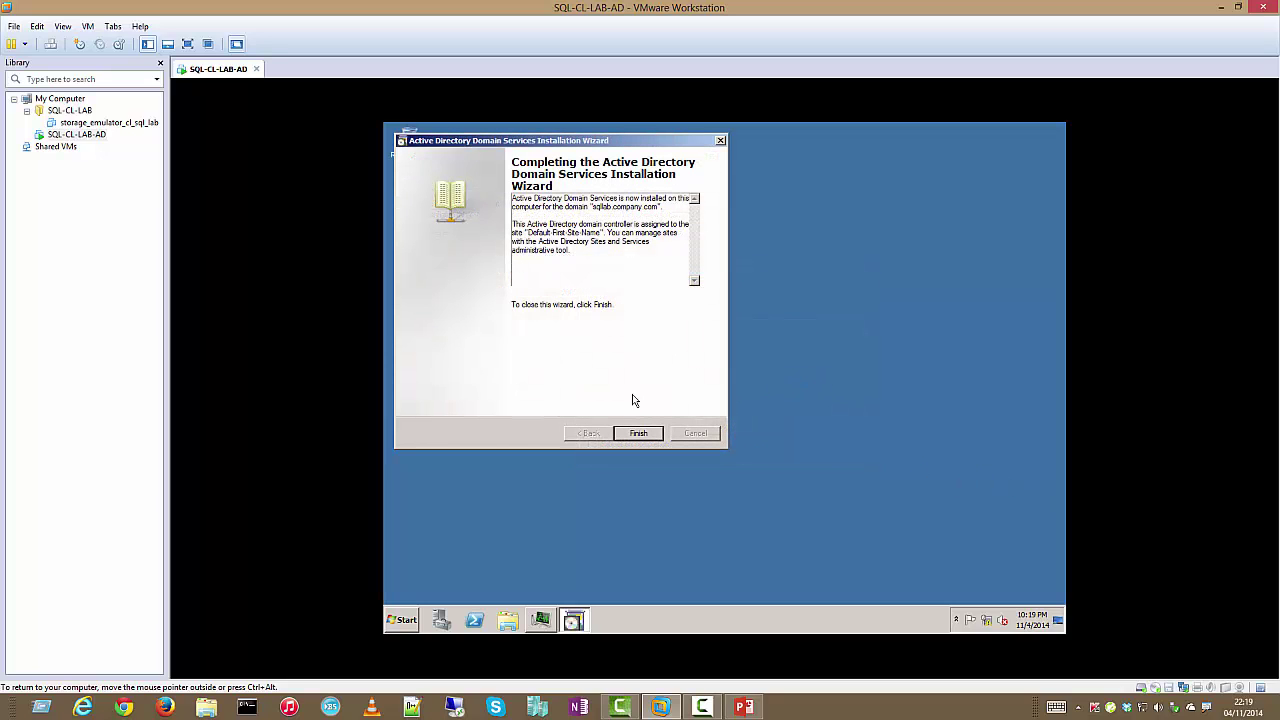
Finish the Active Directory wizard and restart the server immediately
drag(630, 143, 668, 151)
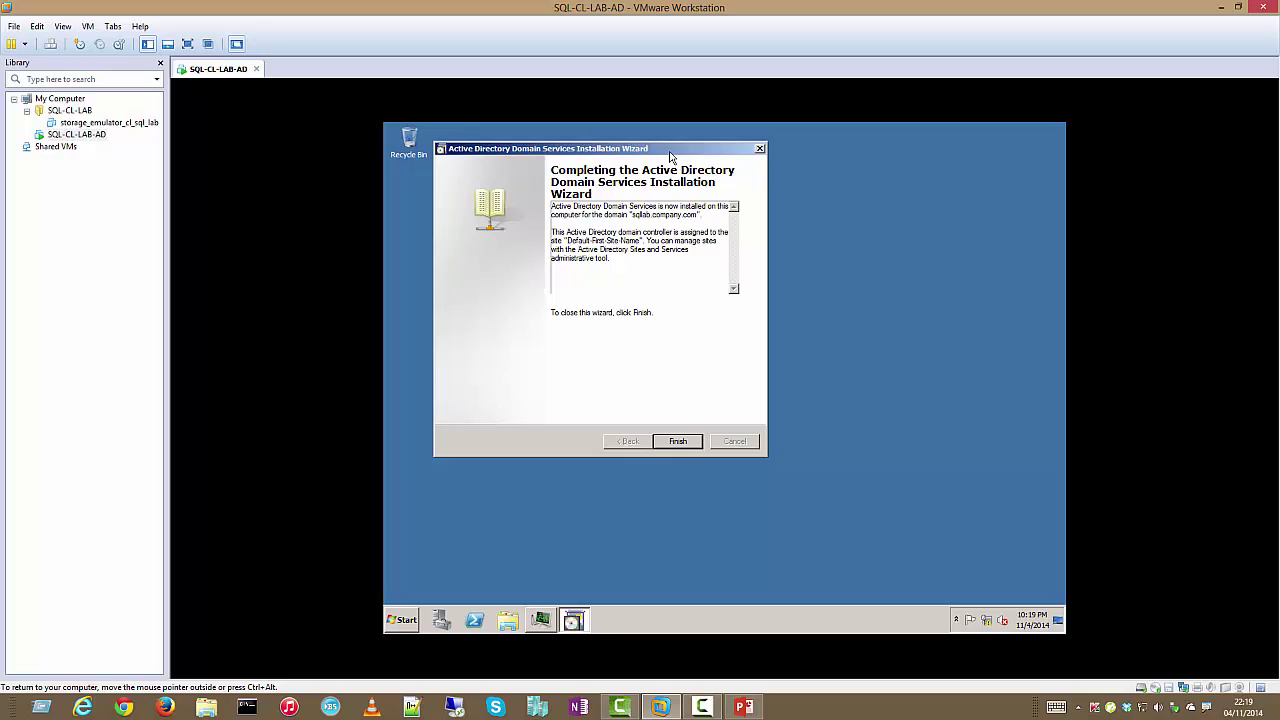
click(678, 441)
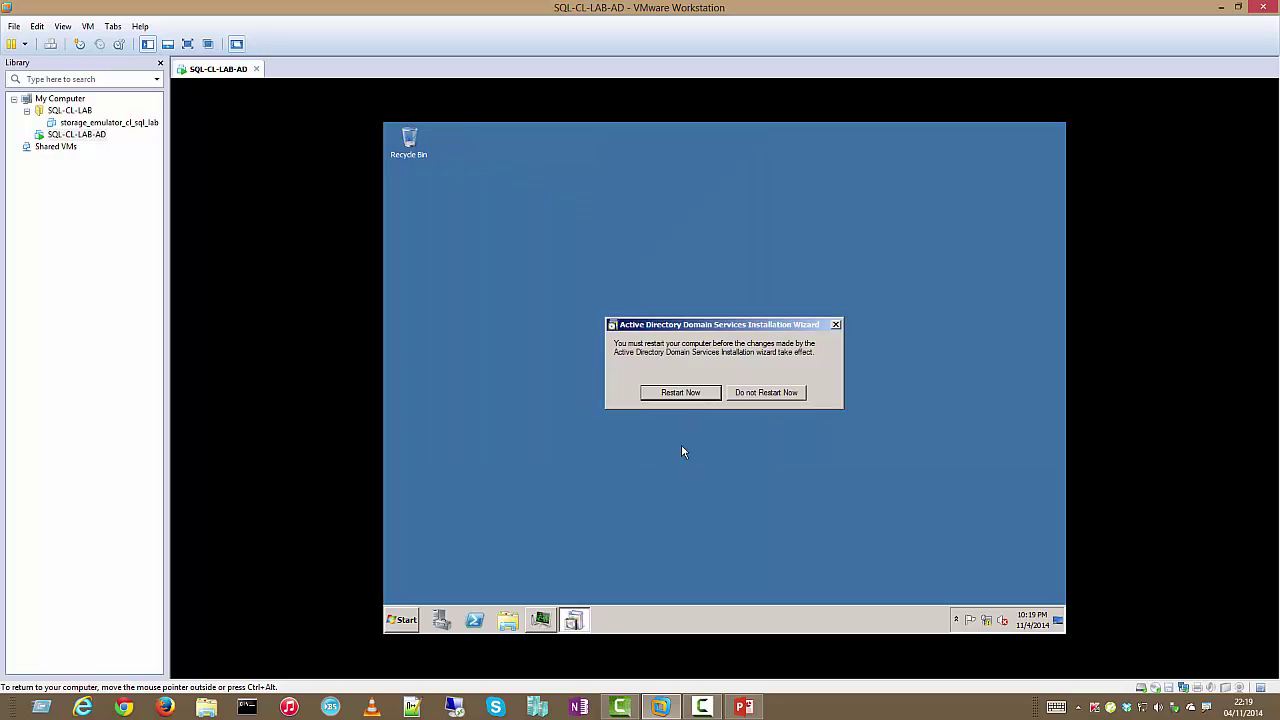
click(702, 398)
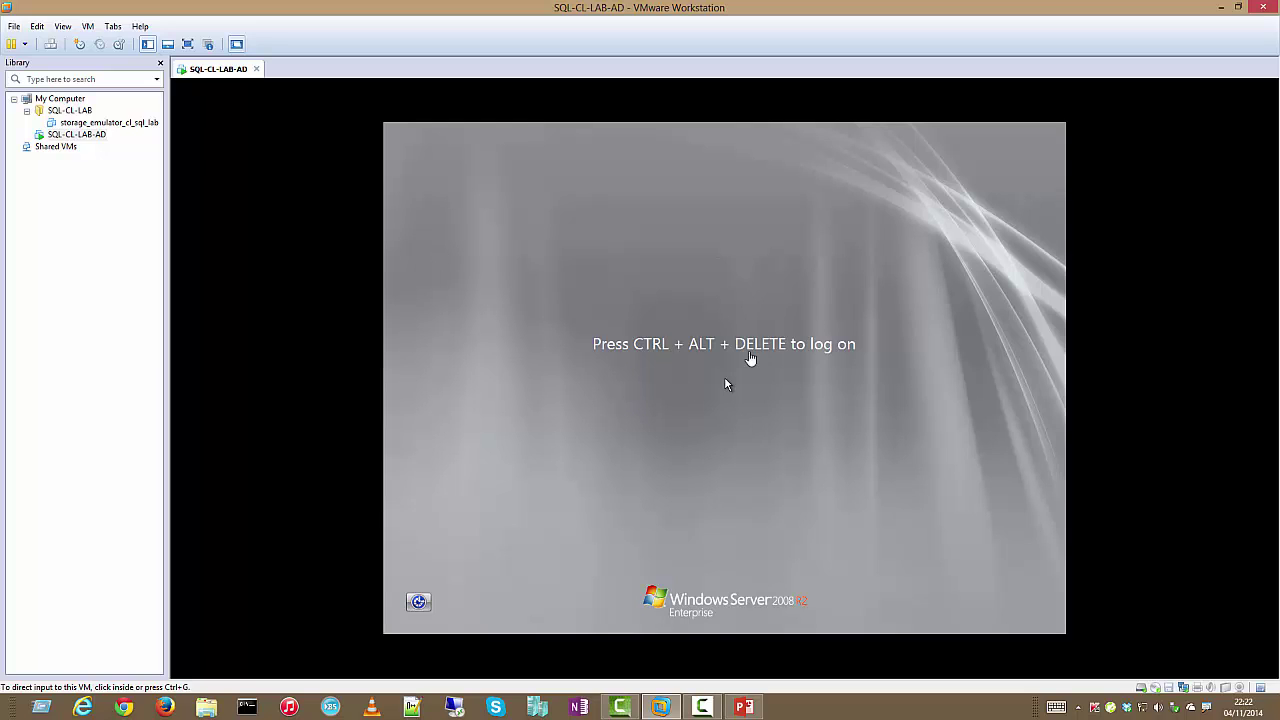
Send Ctrl+Alt+Del to the restarted server and log on with the domain administrator password
click(88, 26)
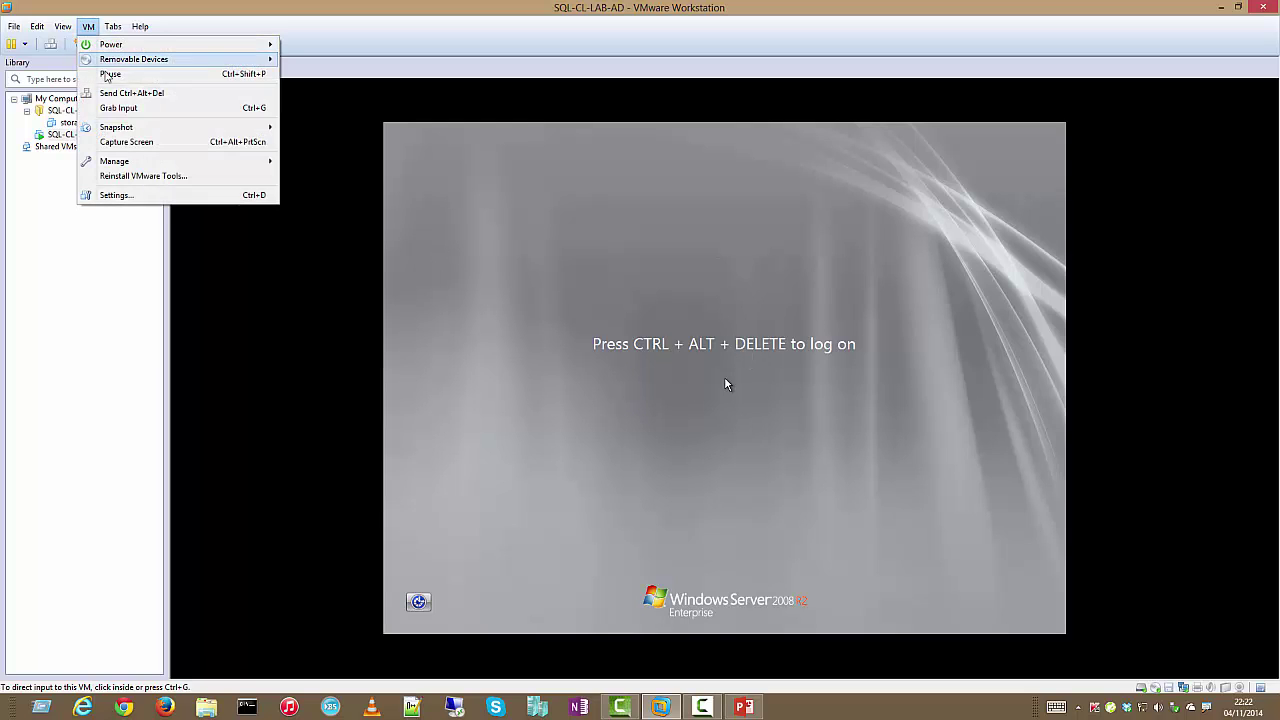
click(116, 95)
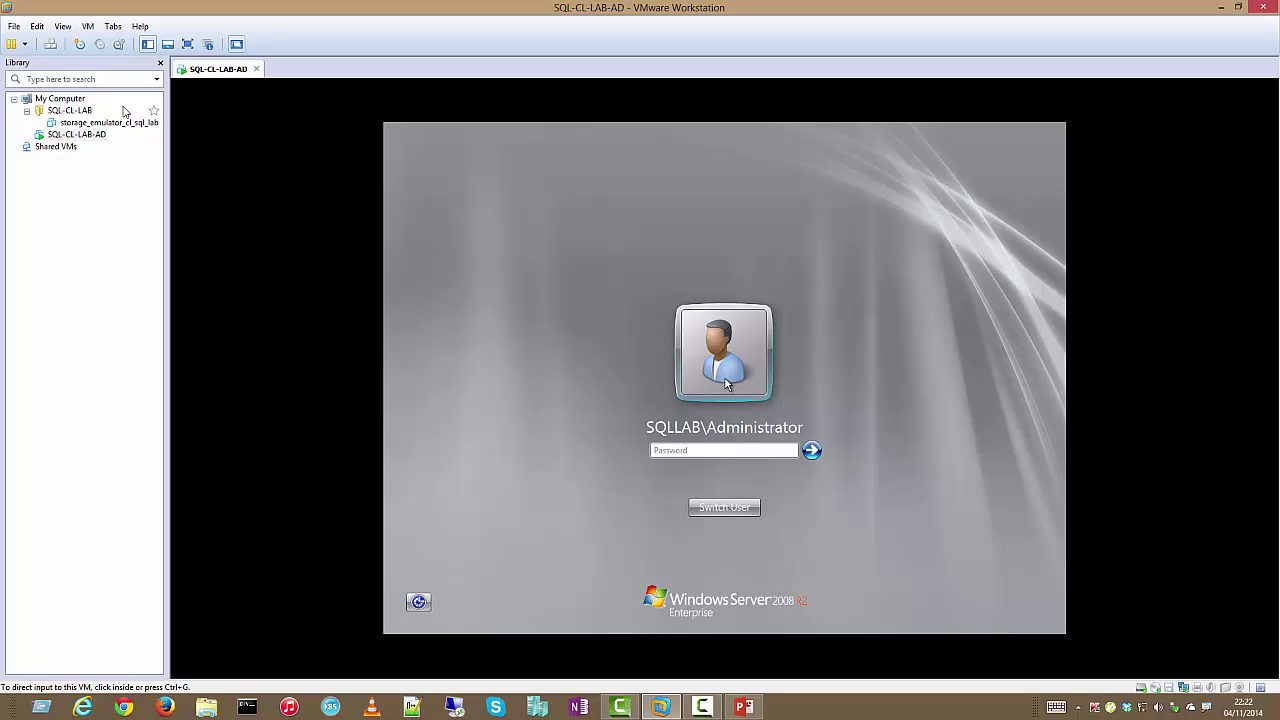
click(662, 450)
click(735, 470)
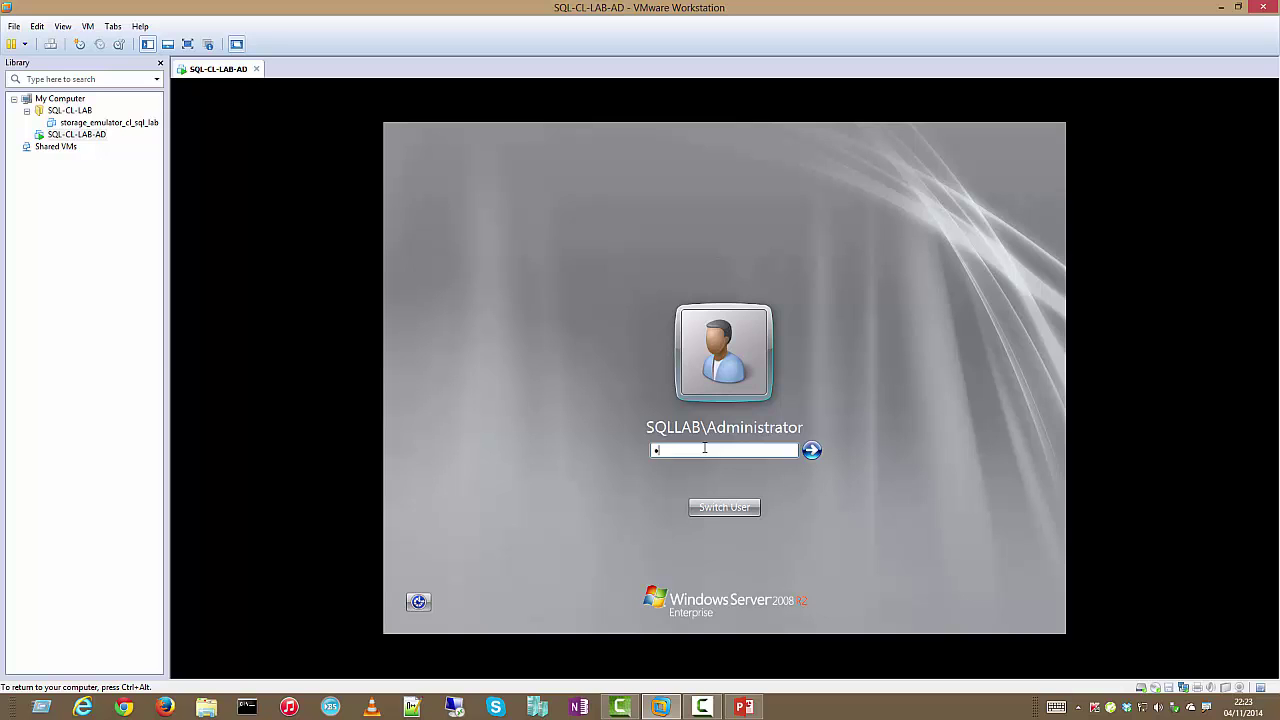
key(Return)
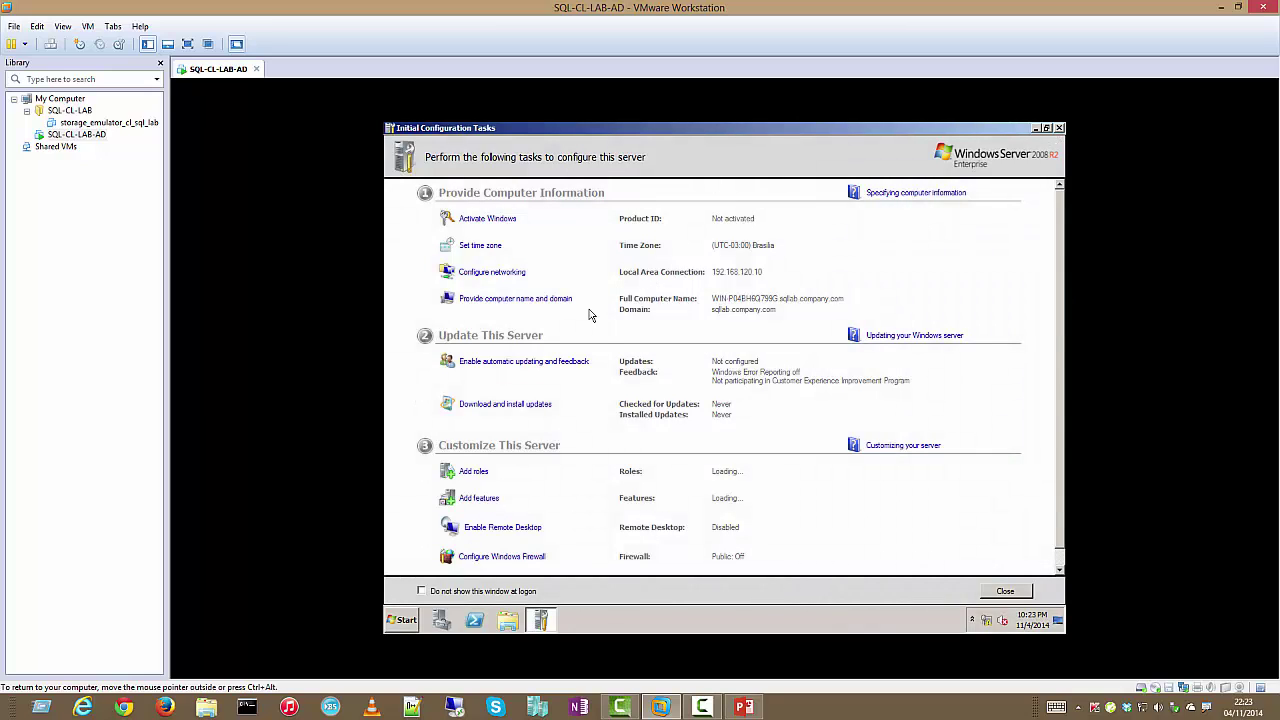
Change the computer name to sql-cl-lab-ad, accepting the domain controller rename warning
scroll(608, 345, down, 1)
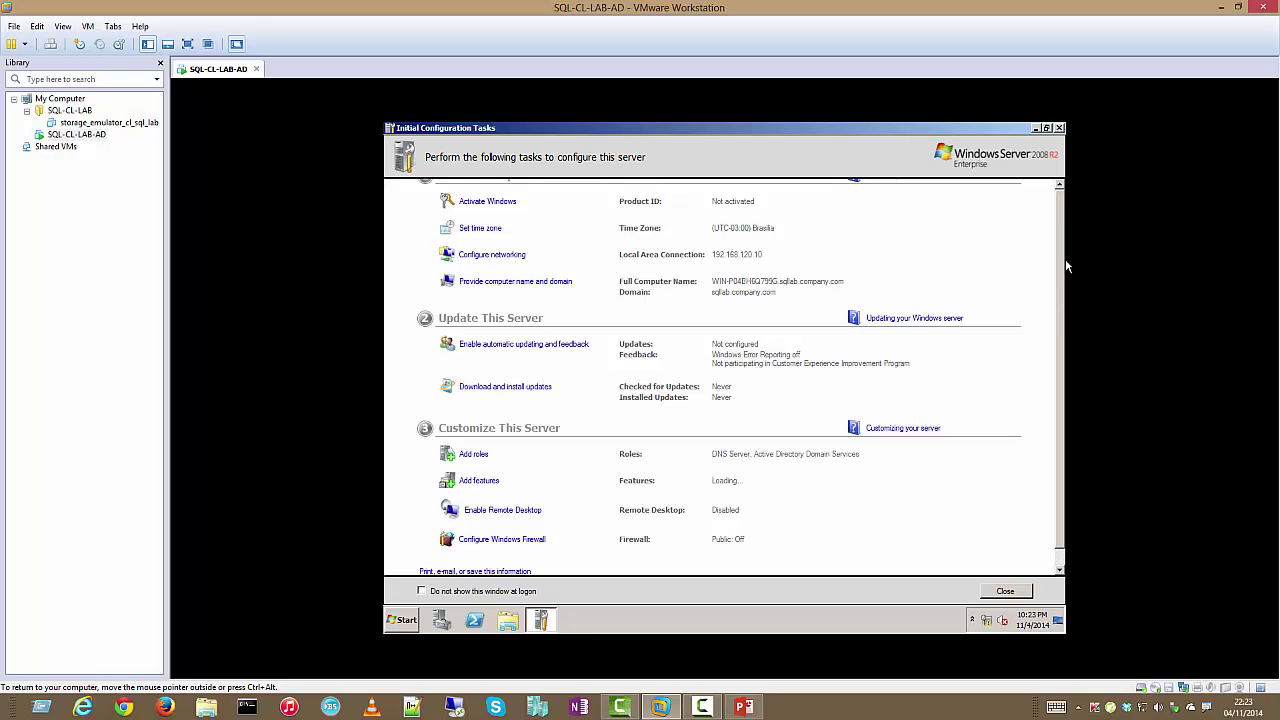
scroll(1065, 258, up, 1)
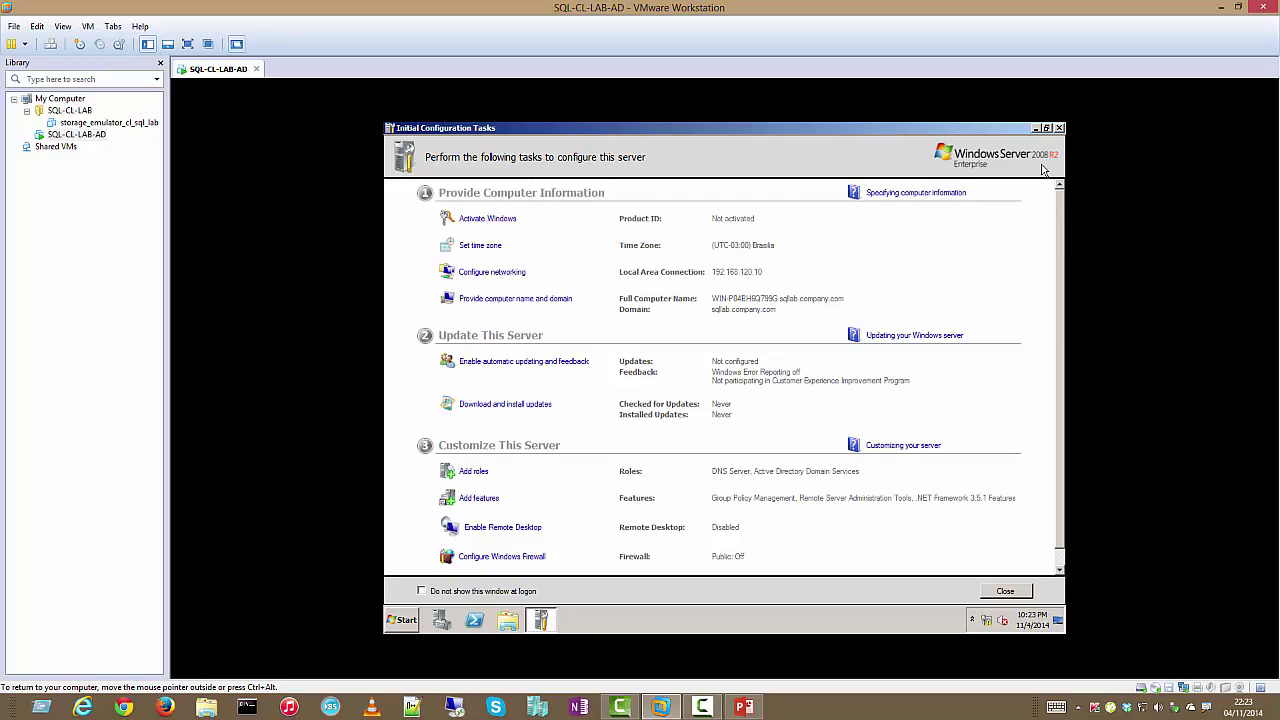
click(541, 303)
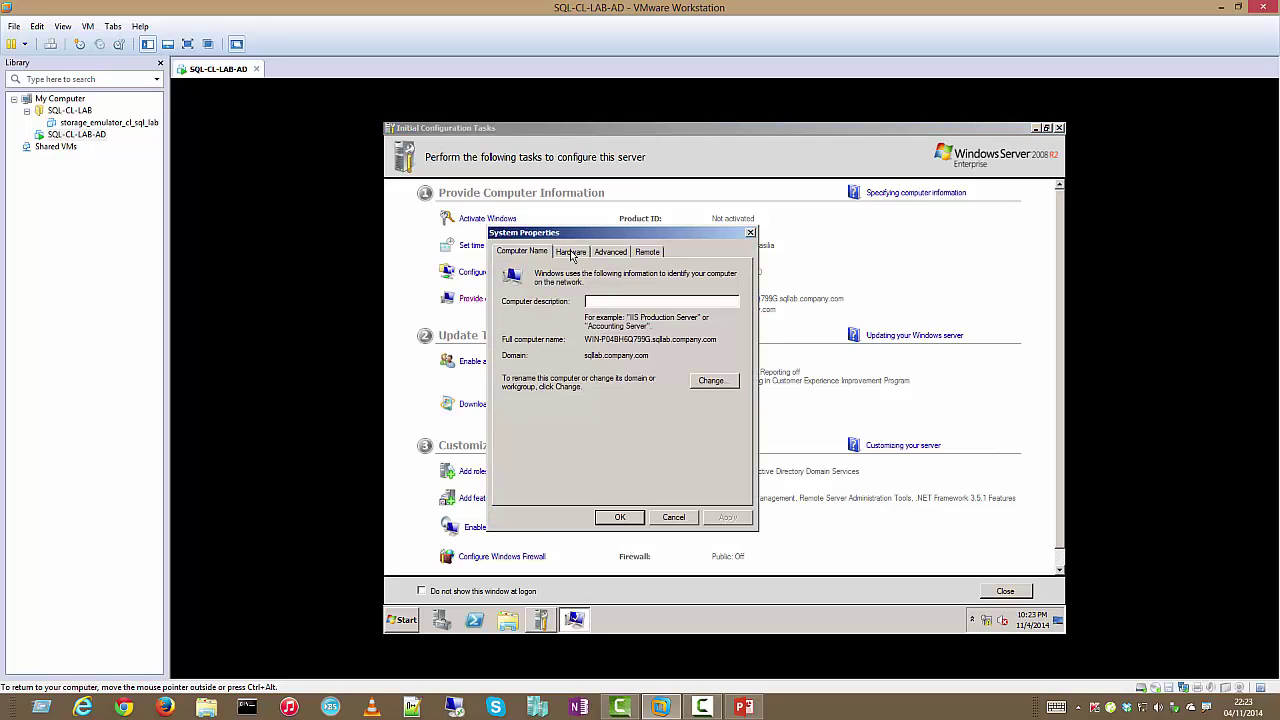
click(728, 384)
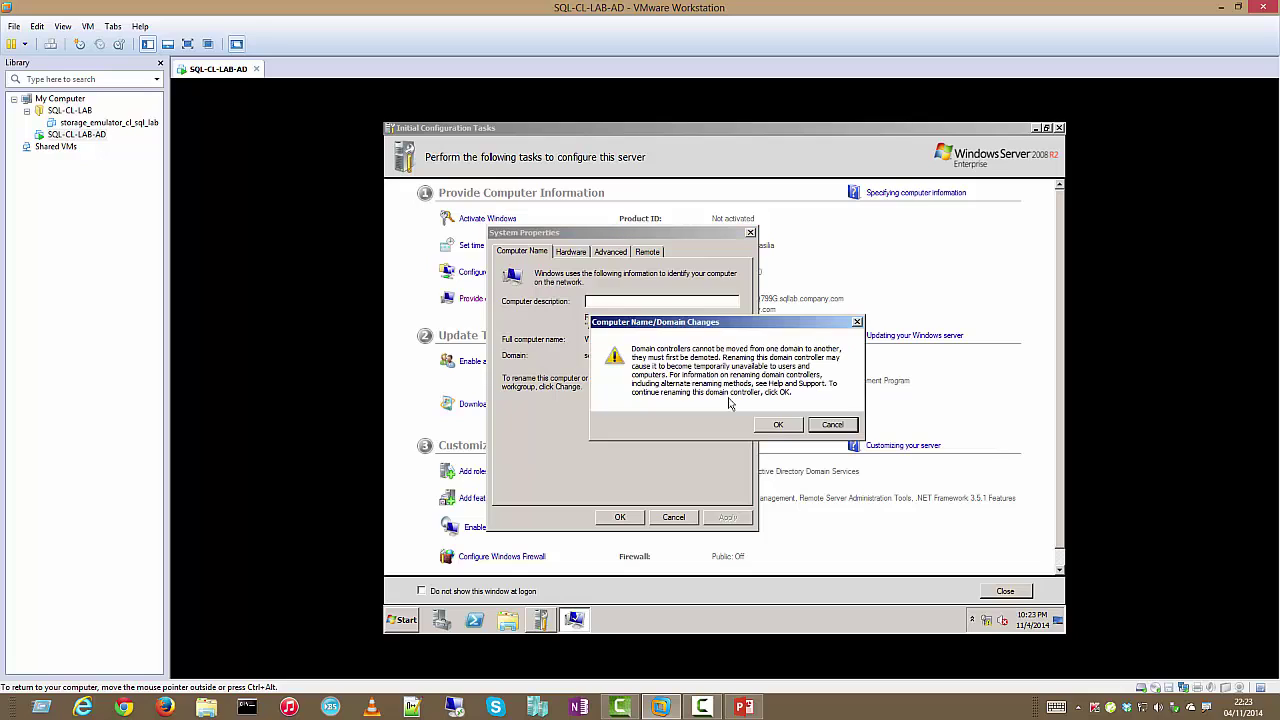
click(777, 424)
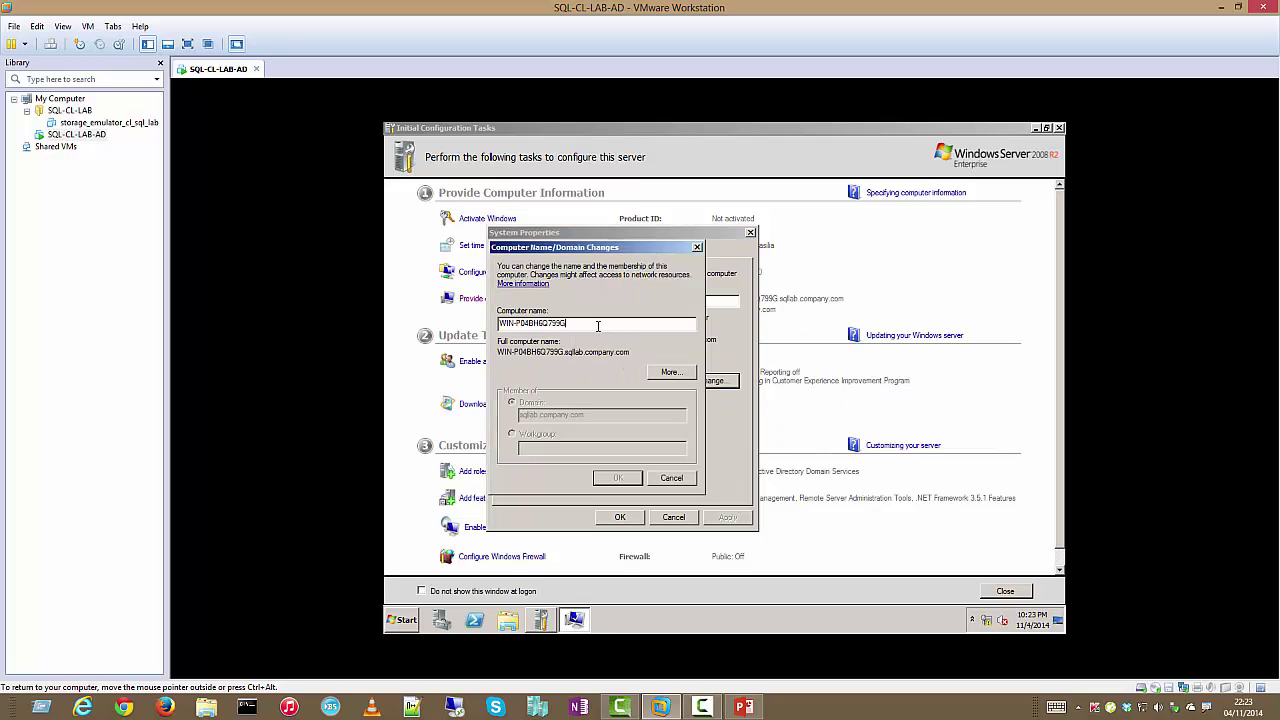
drag(598, 326, 464, 311)
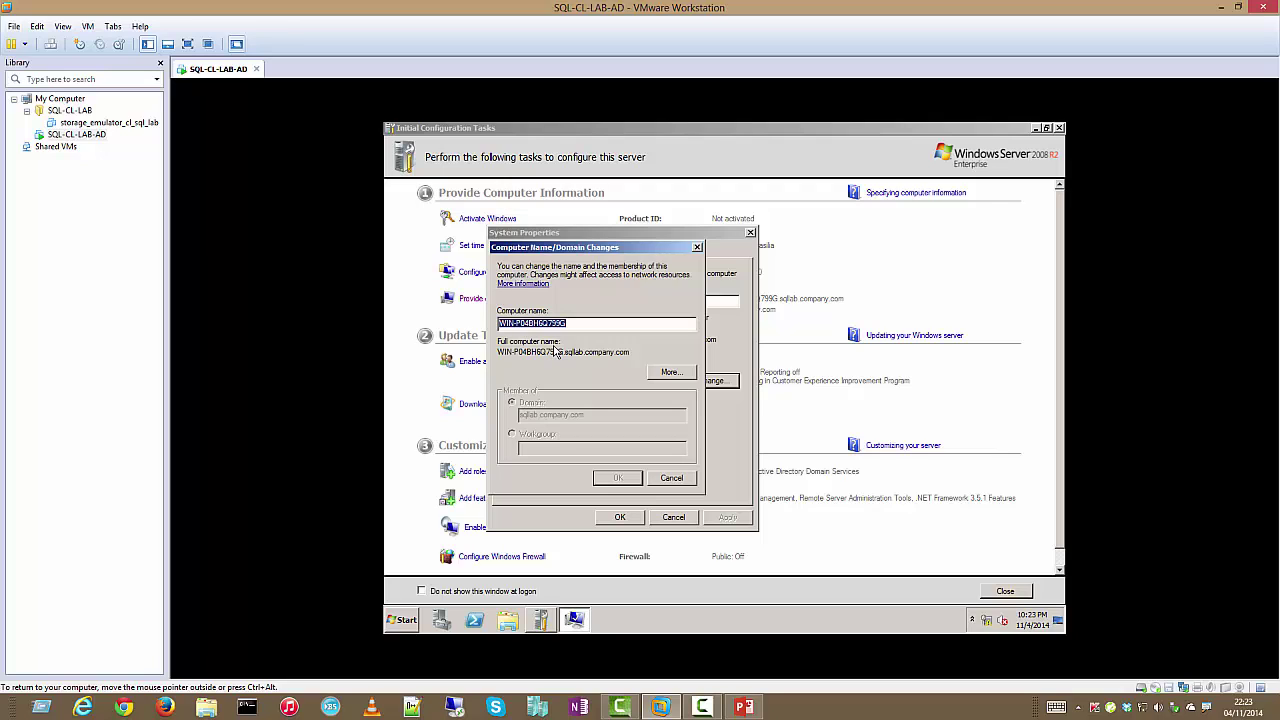
text(sql-)
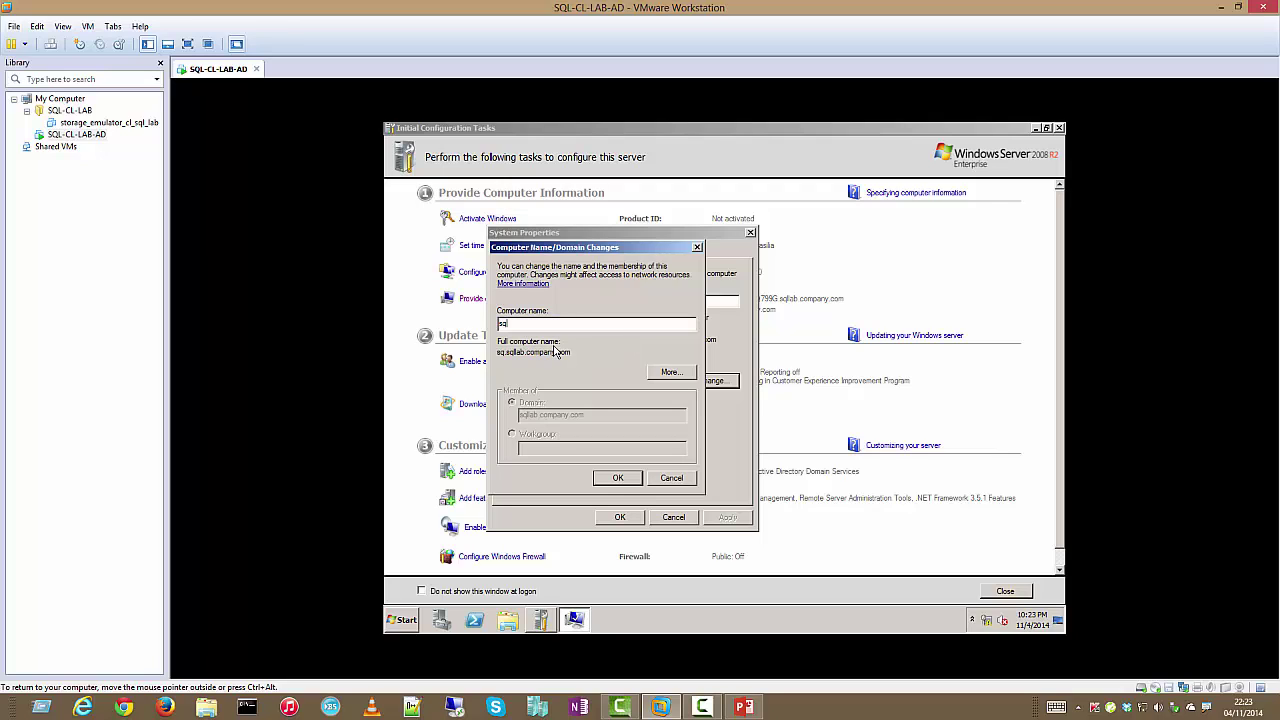
text(cl-lab-ad)
click(617, 478)
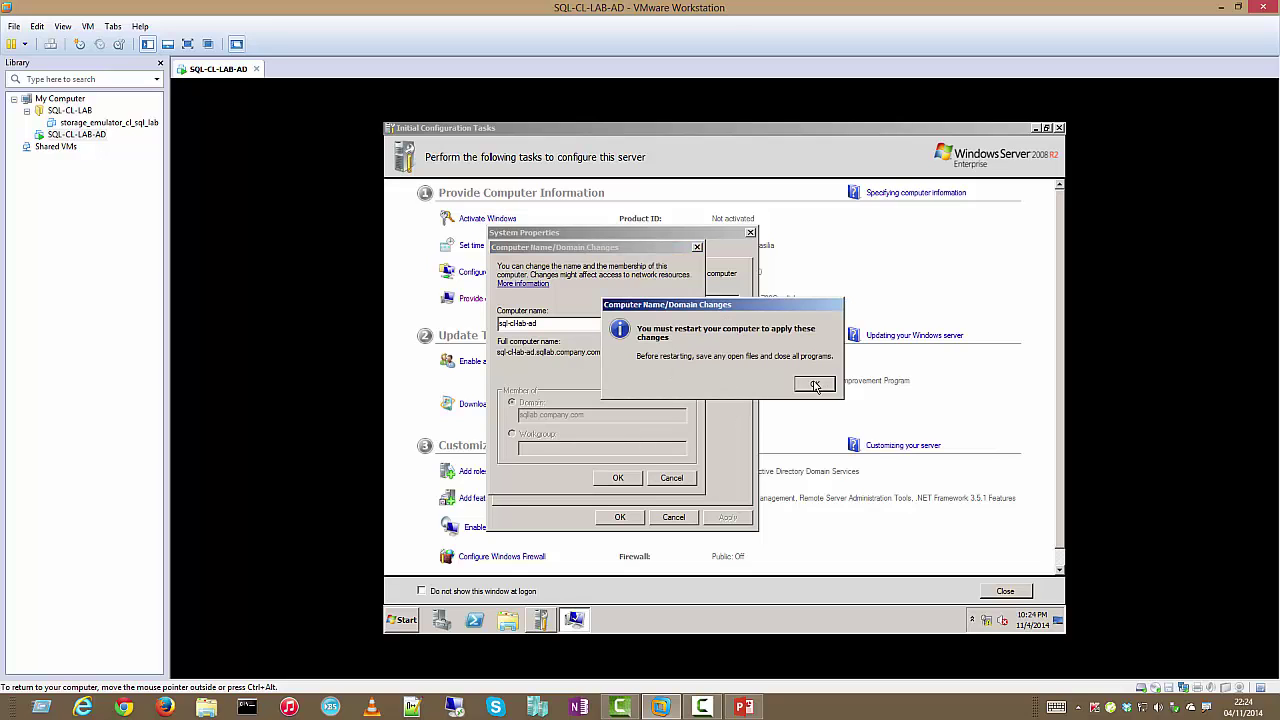
Acknowledge the restart notice, close System Properties and restart the server now
click(814, 384)
click(617, 518)
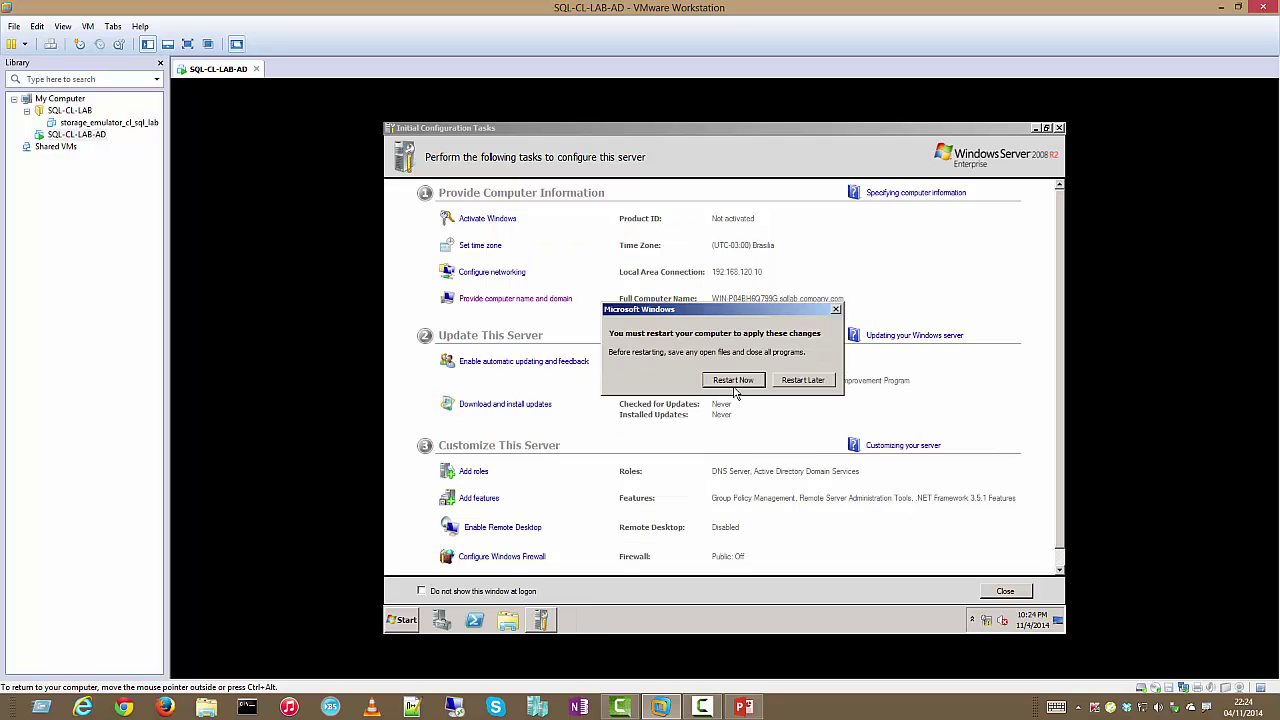
click(742, 383)
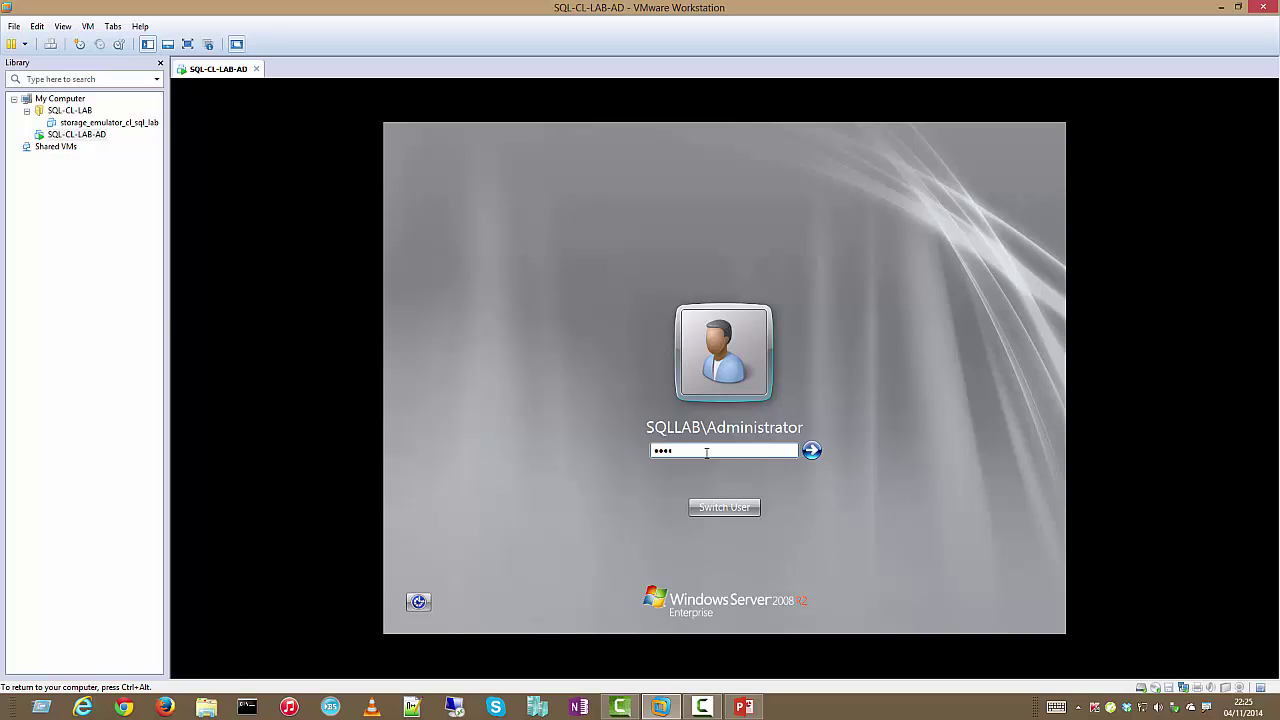
Log back on with the administrator password and close Initial Configuration Tasks
text(word)
key(Return)
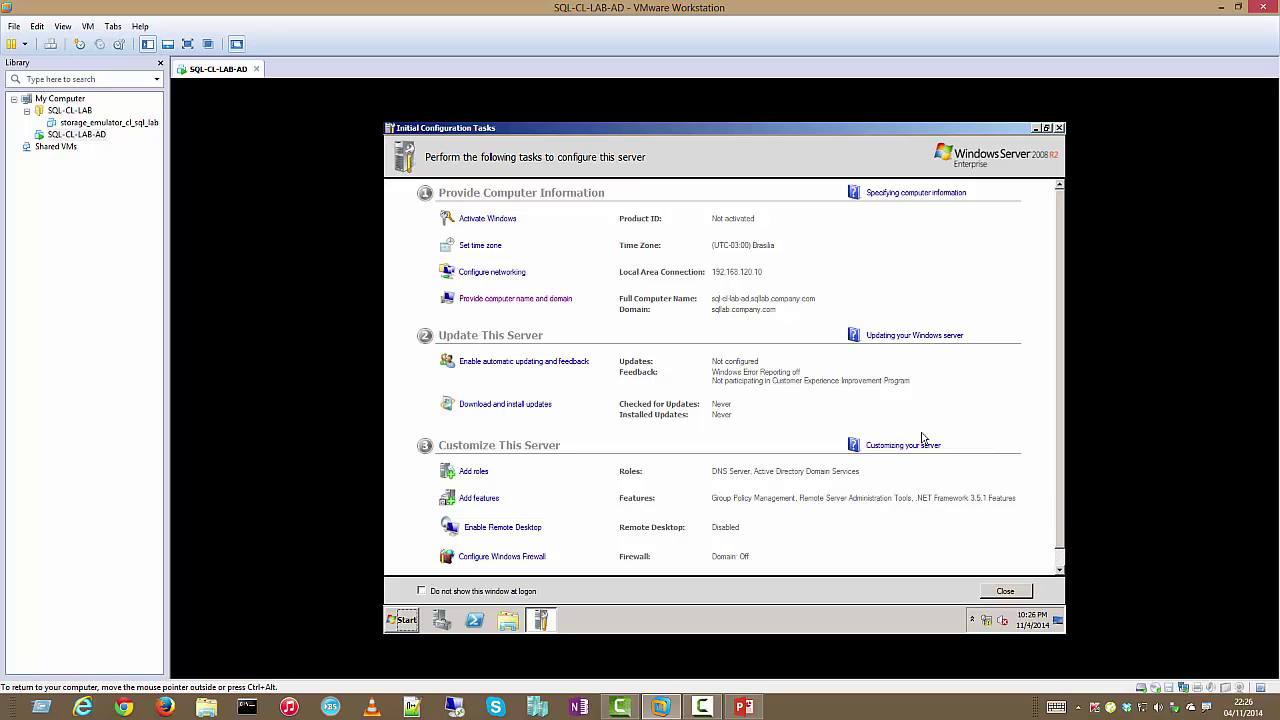
click(1059, 128)
click(404, 620)
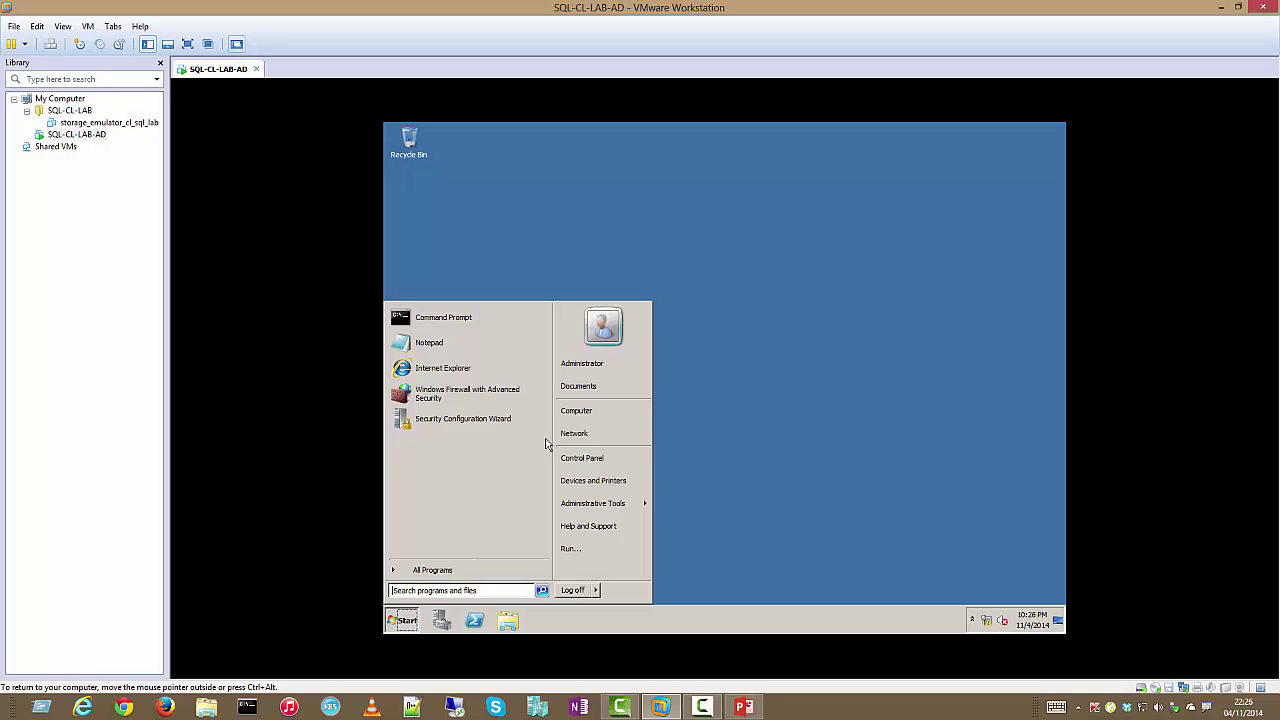
Confirm sql-cl-lab-ad in sqllab.company.com and the AD DS and DNS roles, then close both windows
right_click(622, 411)
click(698, 497)
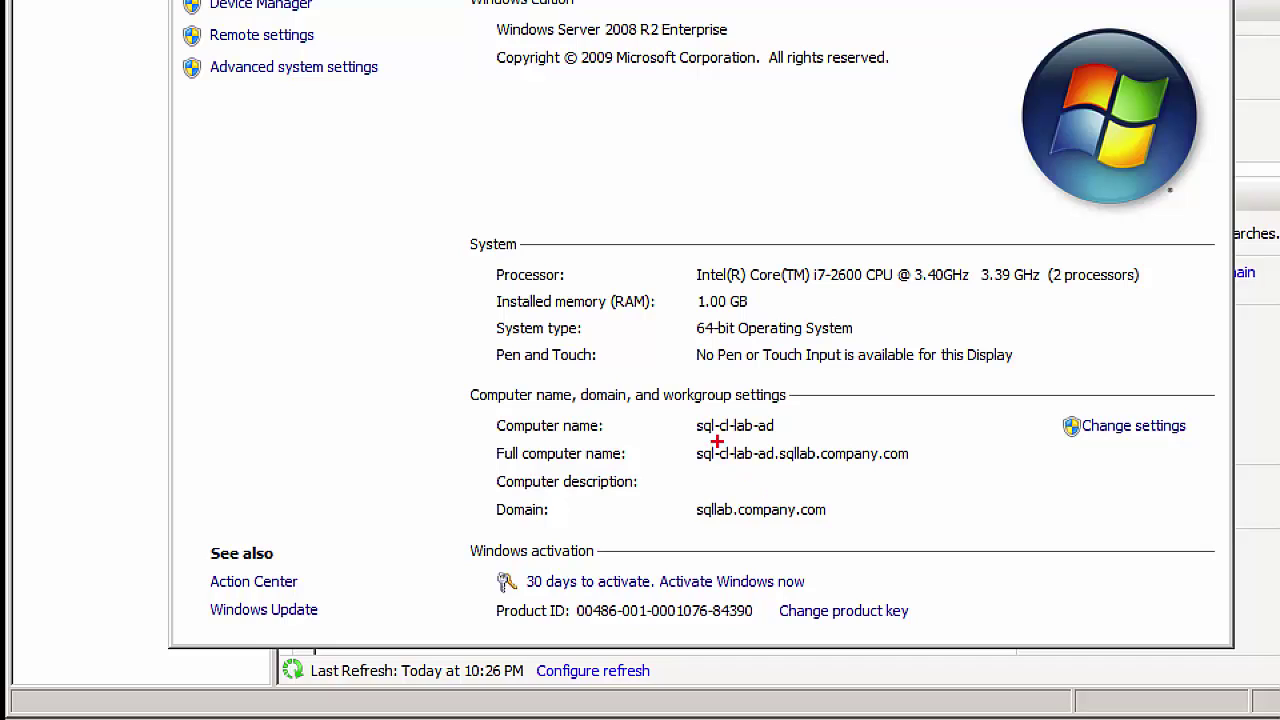
drag(682, 398, 804, 462)
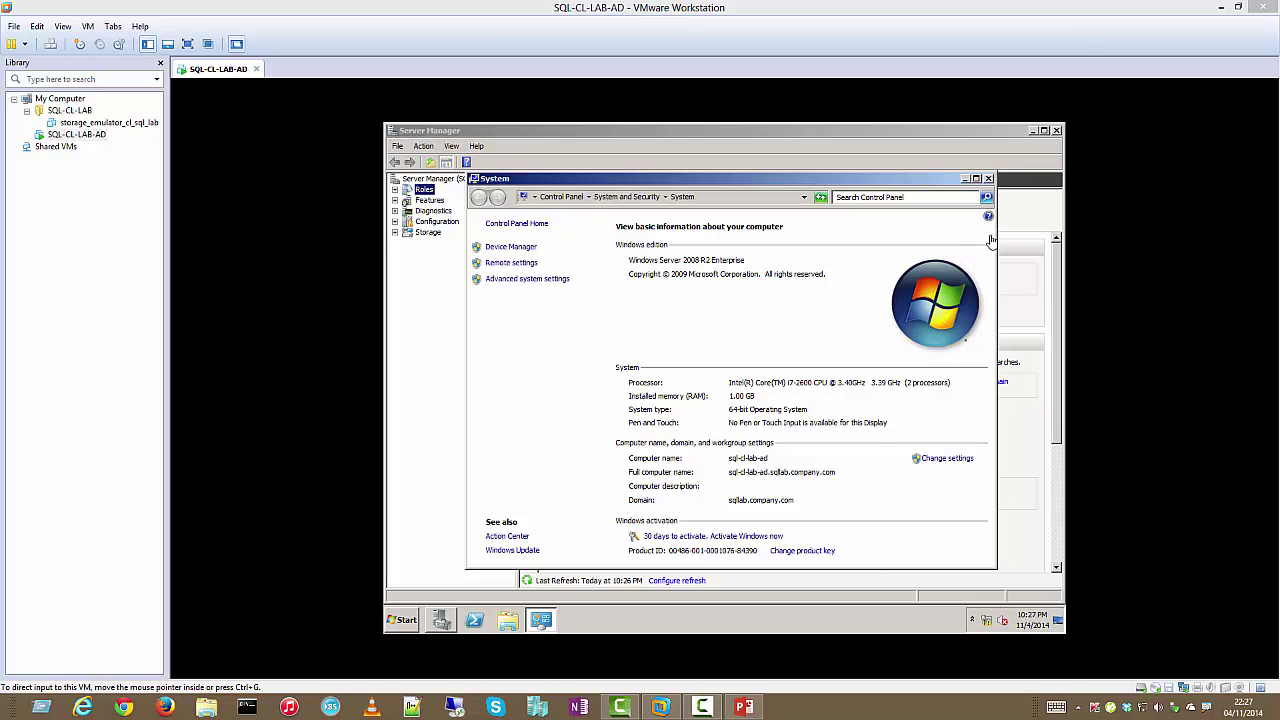
click(991, 186)
click(989, 180)
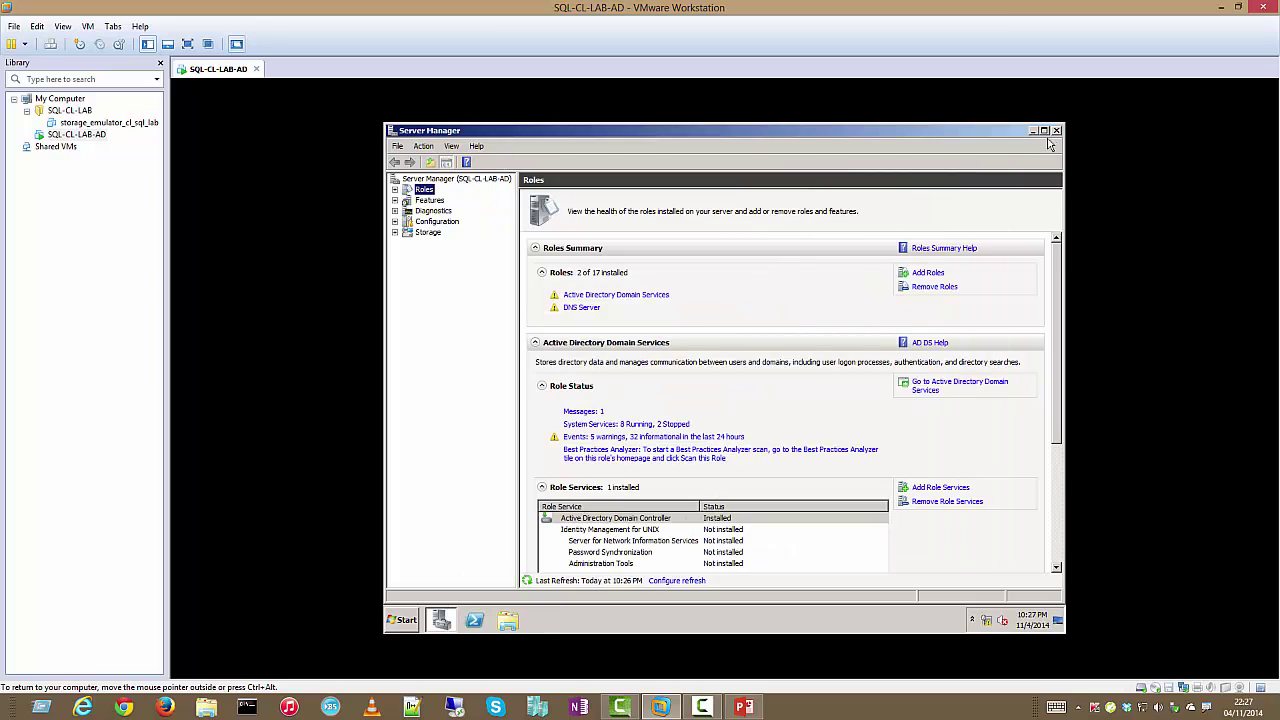
click(1056, 131)
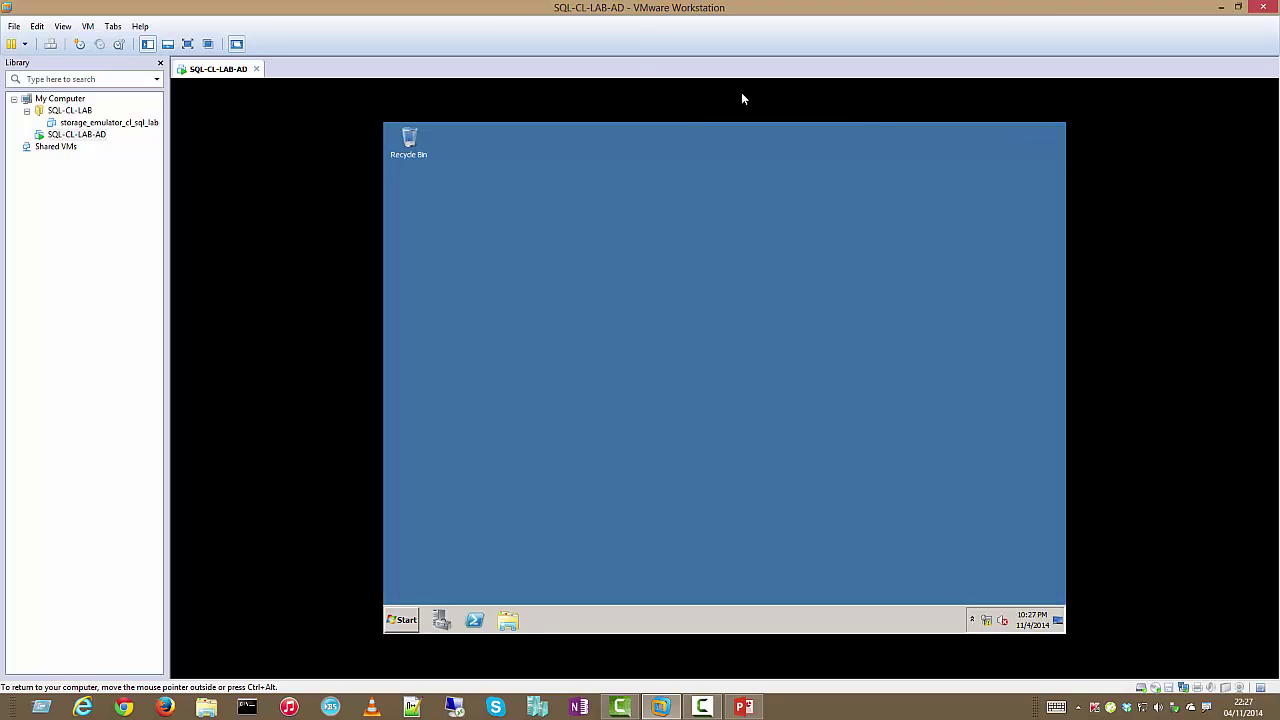
Close the SQL-CL-LAB-AD tab and choose Run in Background to keep the VM running
right_click(195, 70)
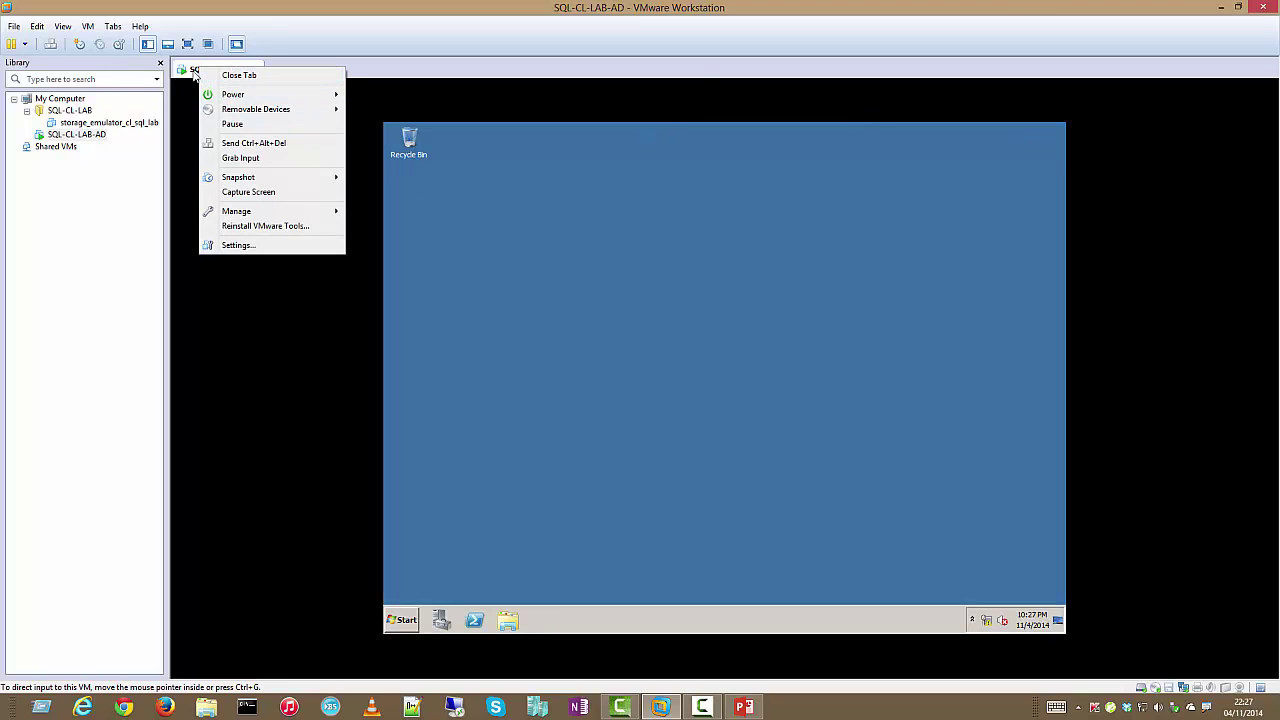
click(239, 75)
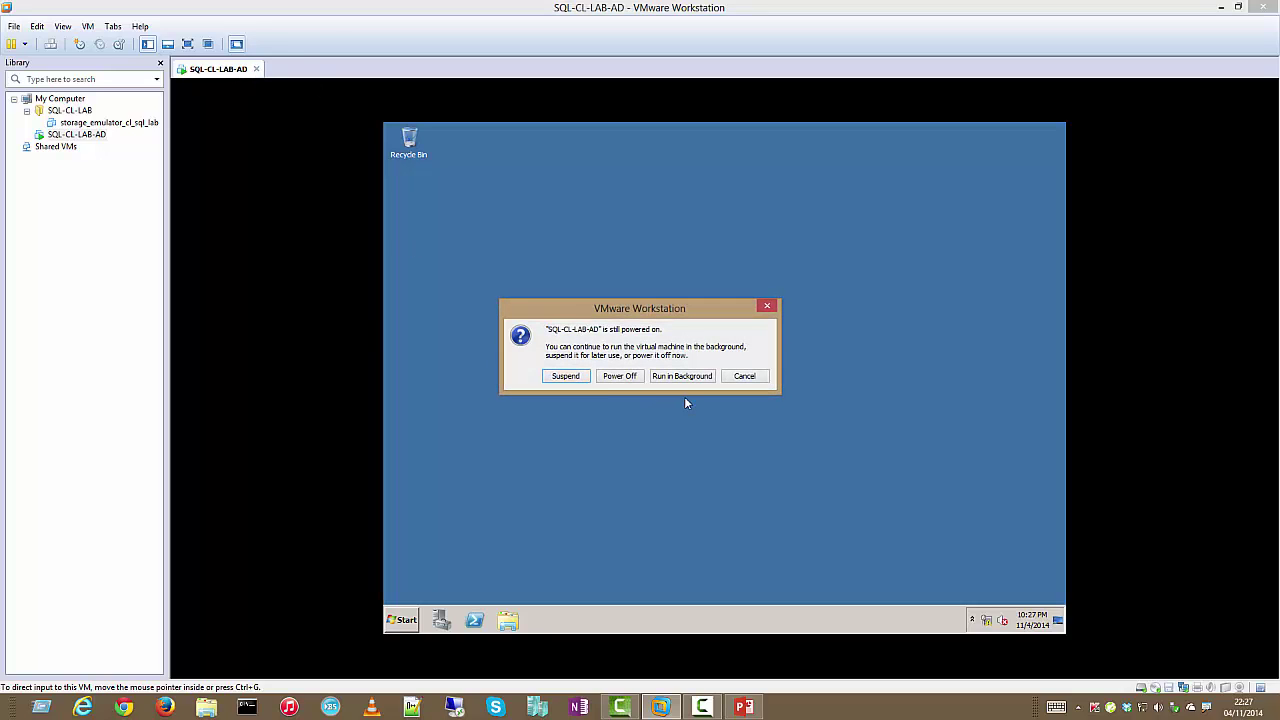
click(682, 376)
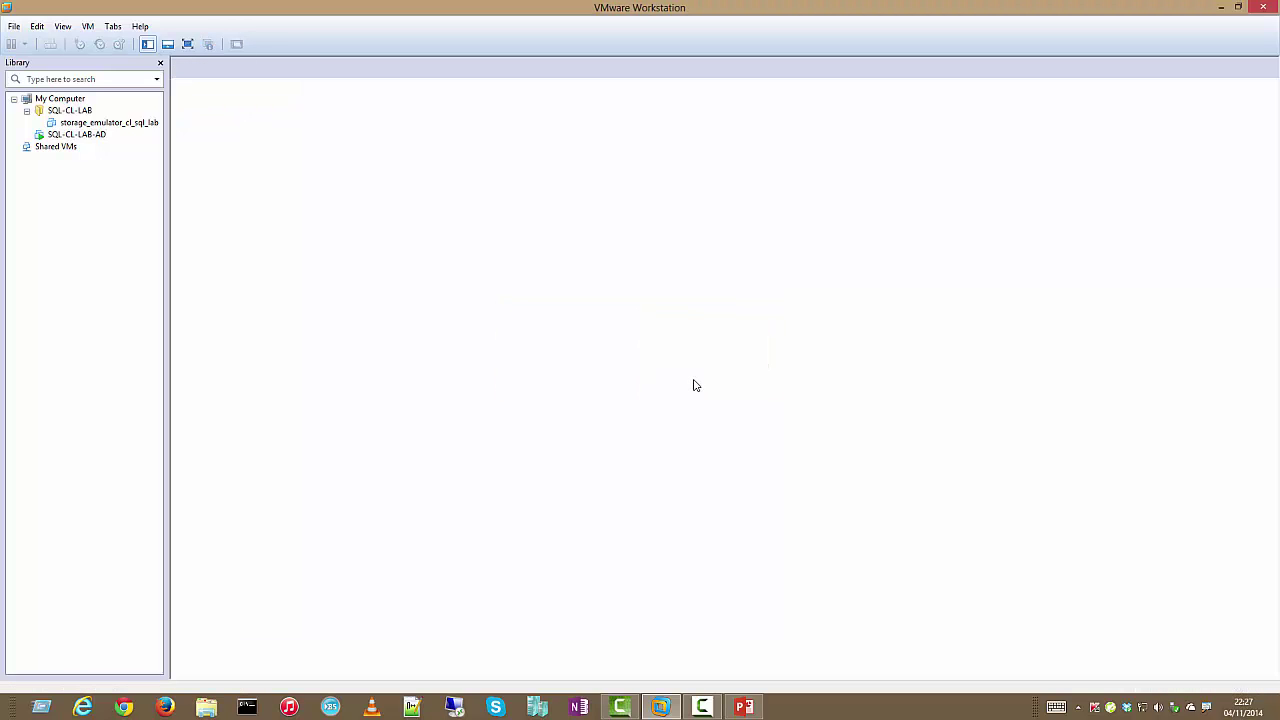